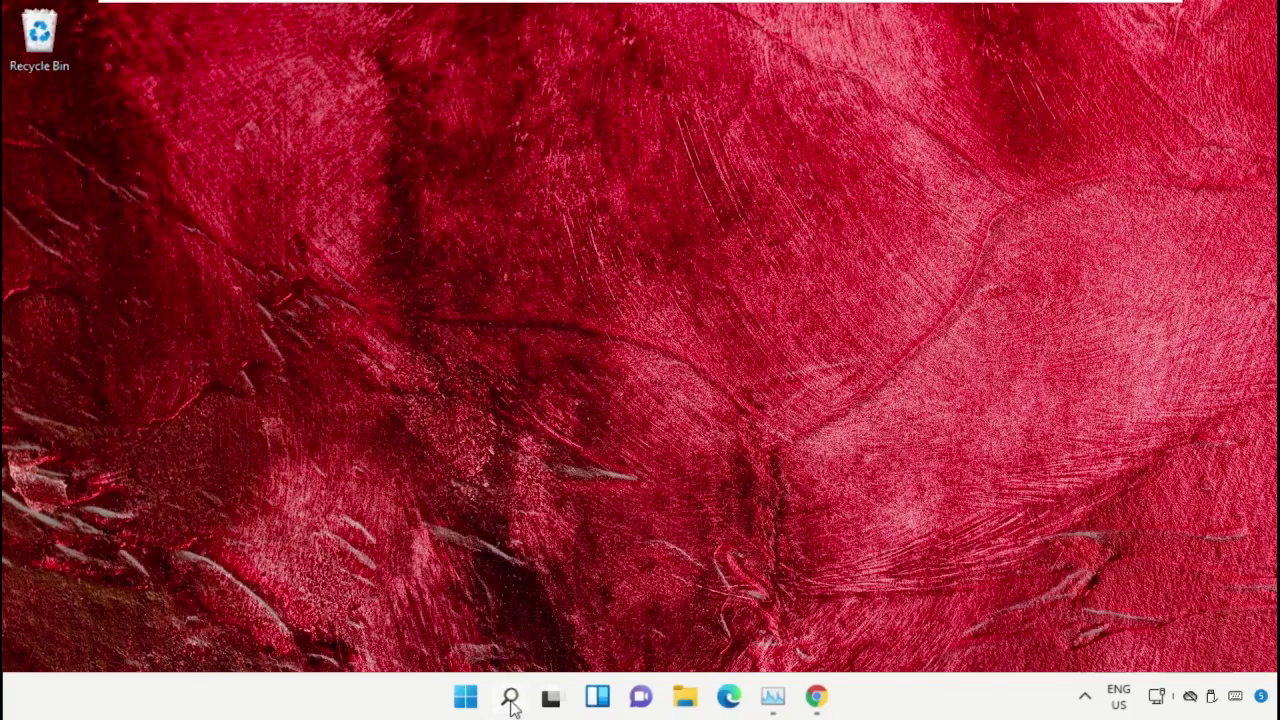
Step: Search for 'task manager' and launch Task Manager as administrator
{"action": "left_click", "coordinate": [510, 700]}
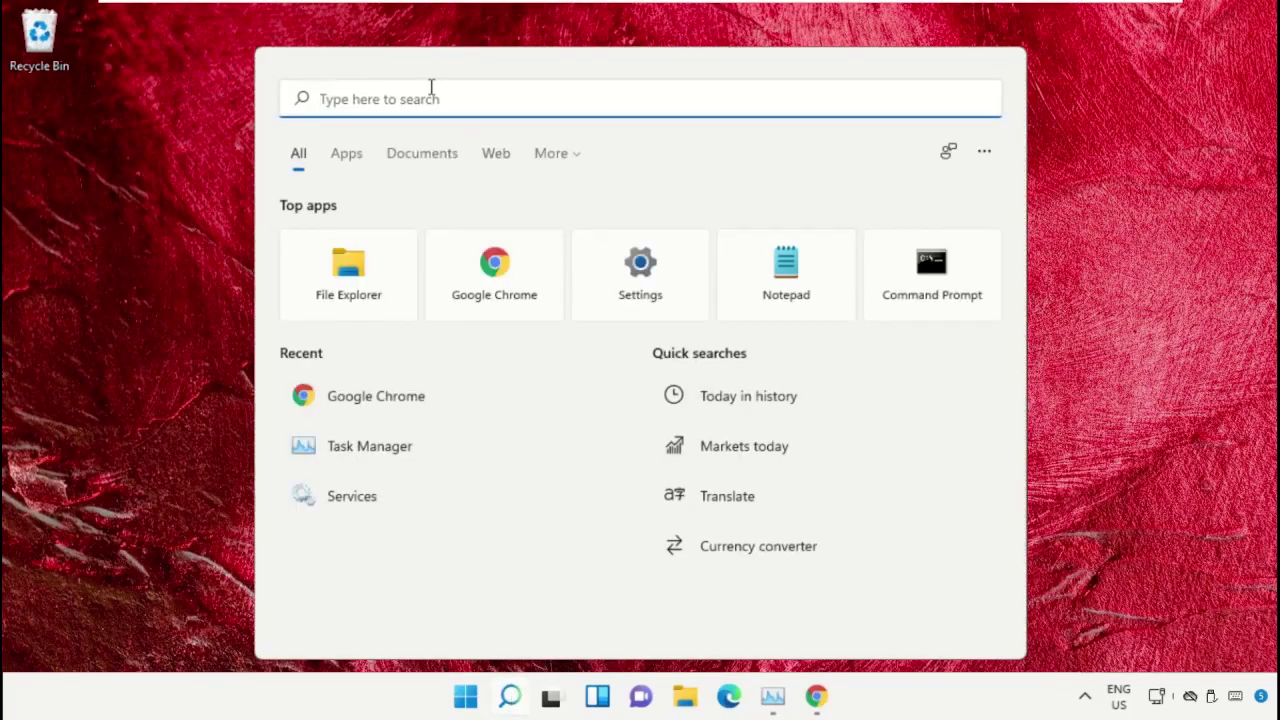
{"action": "type", "text": "task manager"}
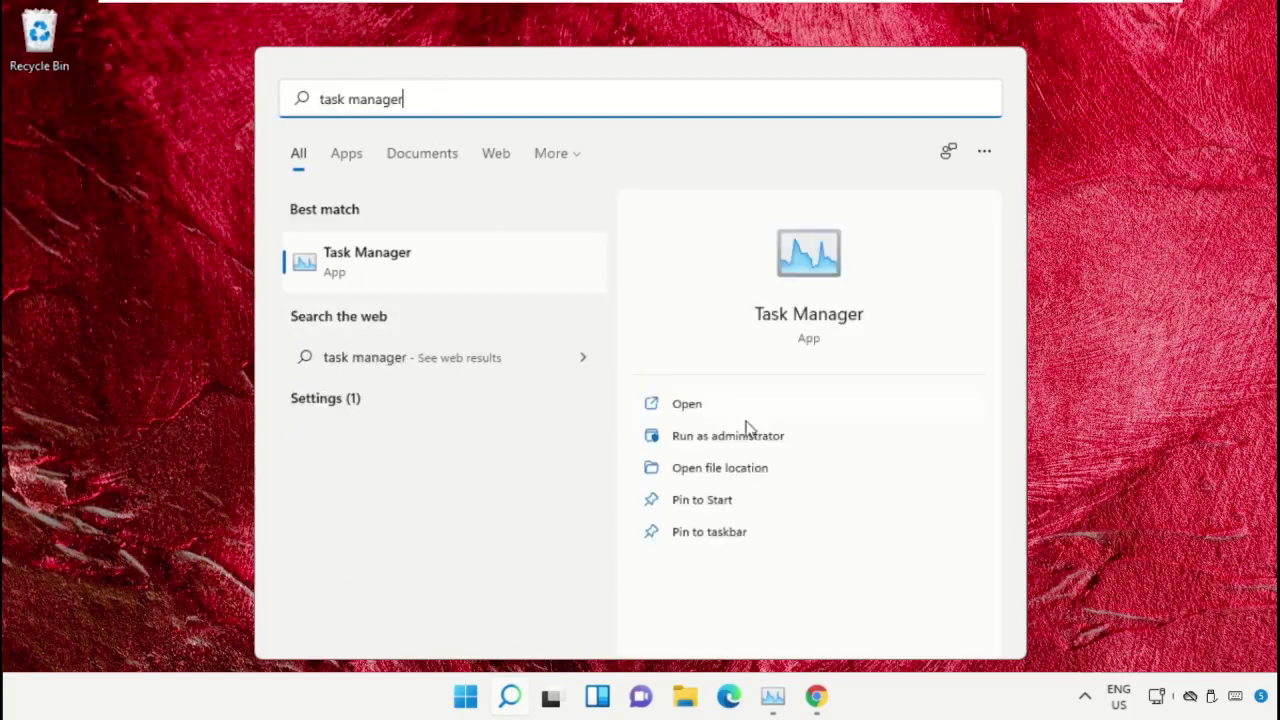
{"action": "left_click", "coordinate": [737, 443]}
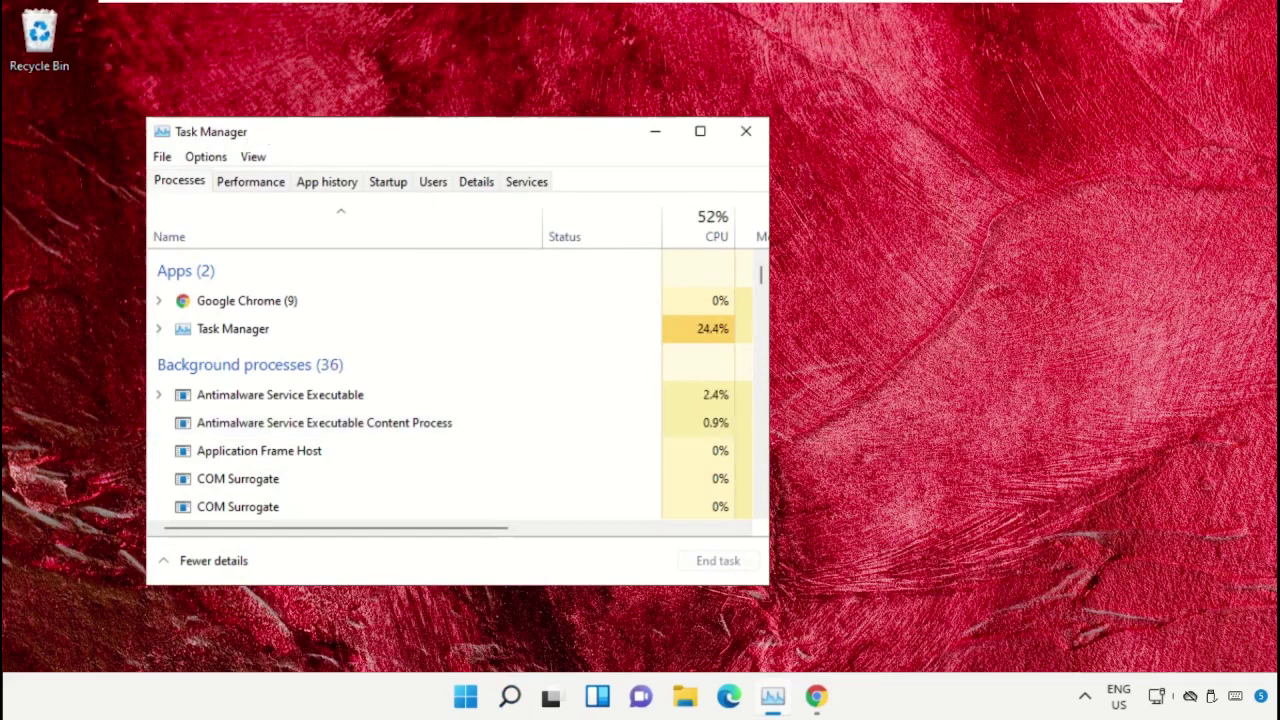
Step: Reposition Task Manager and browse for a program from its Run new task dialog
{"action": "left_click_drag", "start_coordinate": [260, 133], "coordinate": [583, 108]}
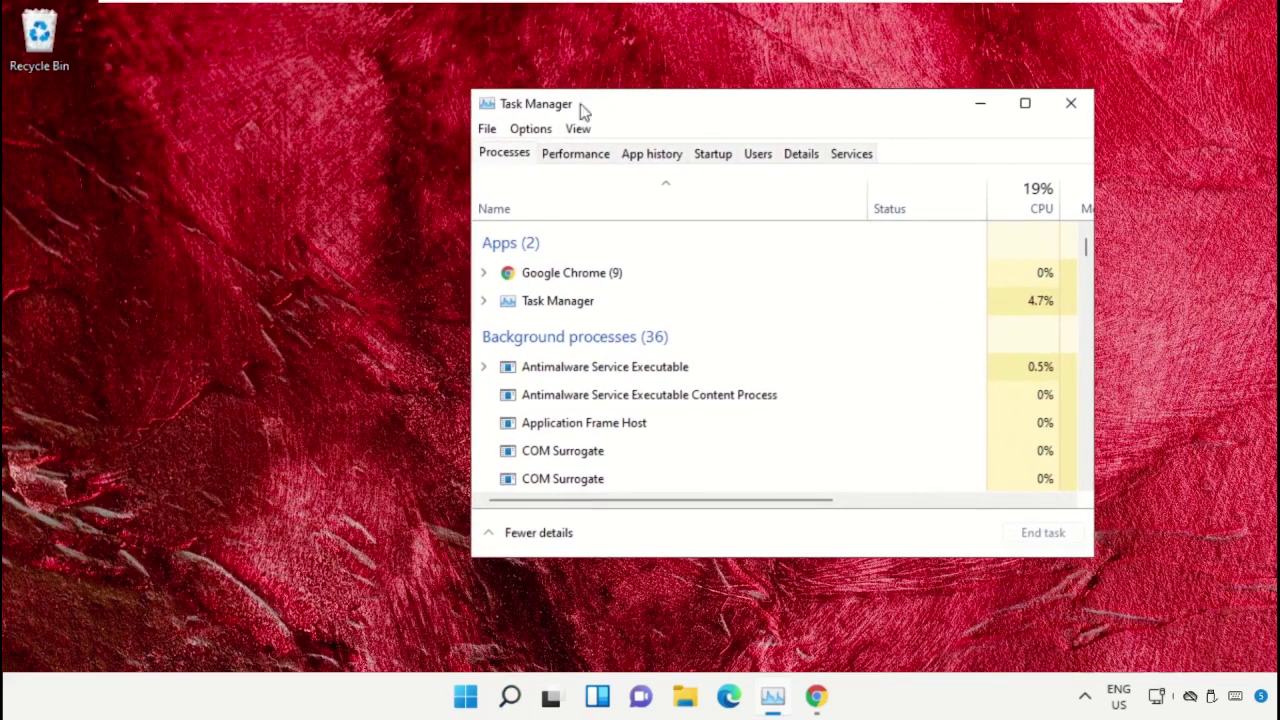
{"action": "left_click", "coordinate": [487, 130]}
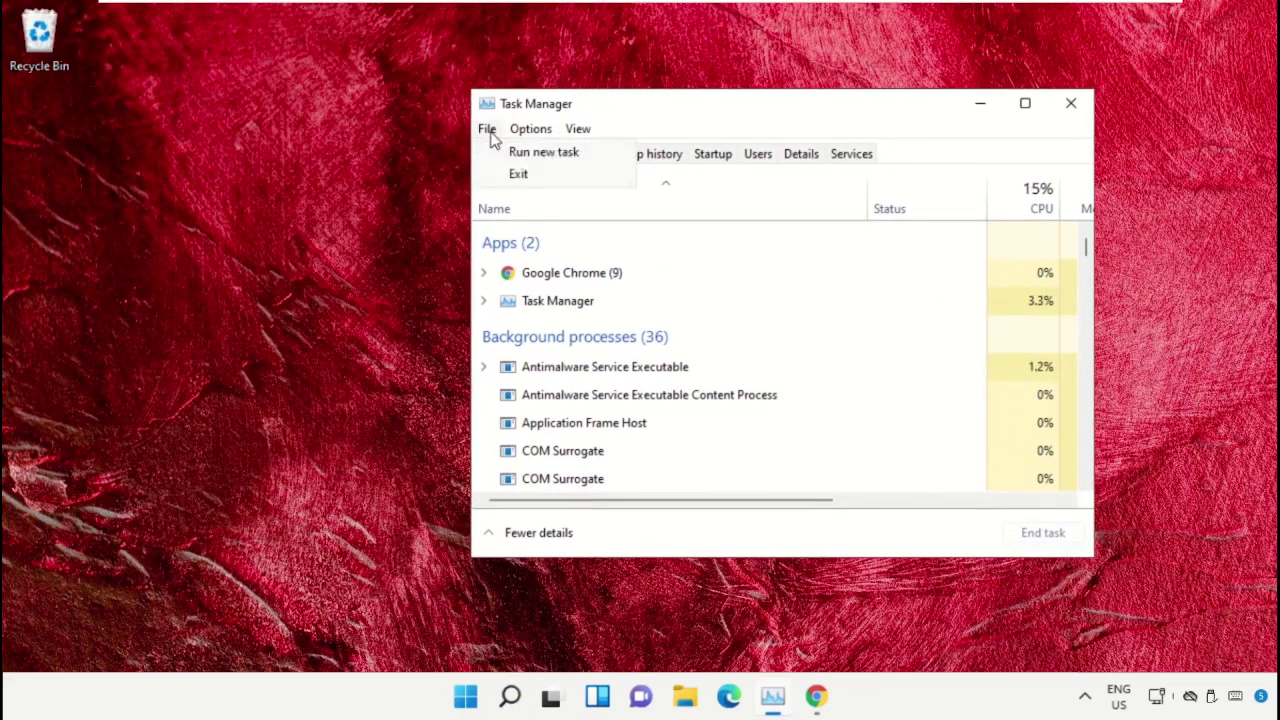
{"action": "left_click", "coordinate": [603, 163]}
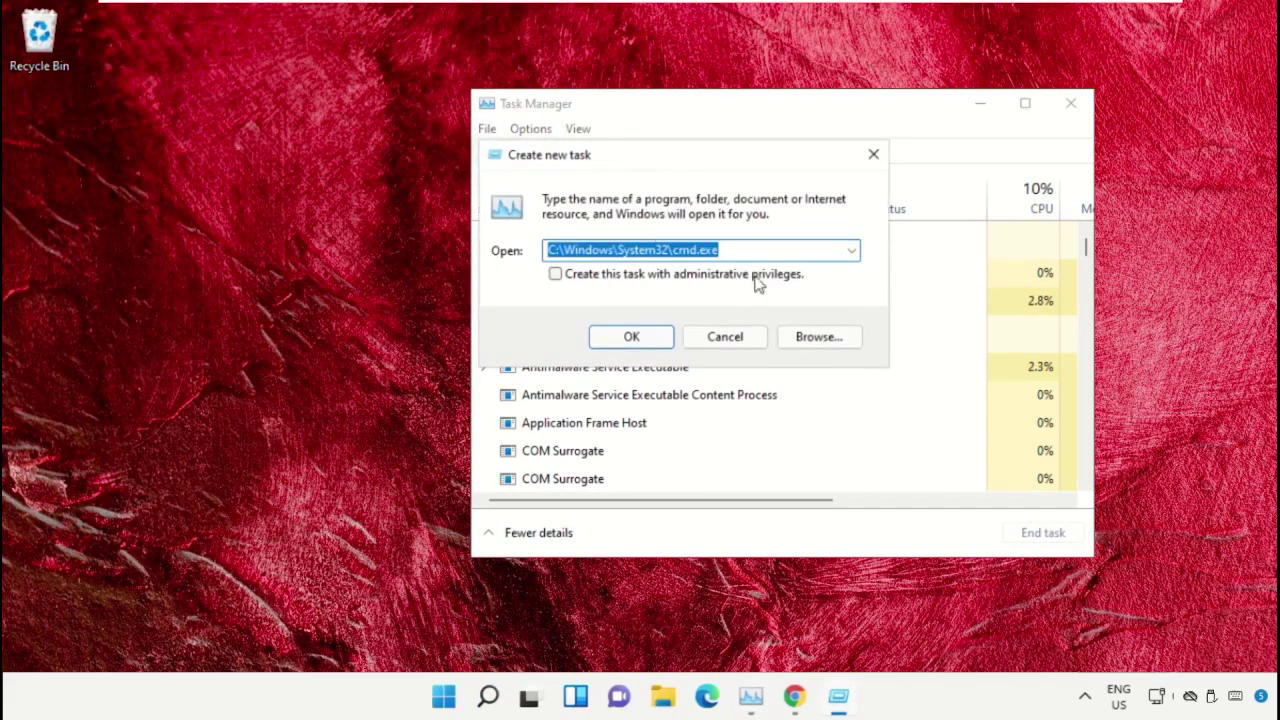
{"action": "left_click", "coordinate": [819, 337]}
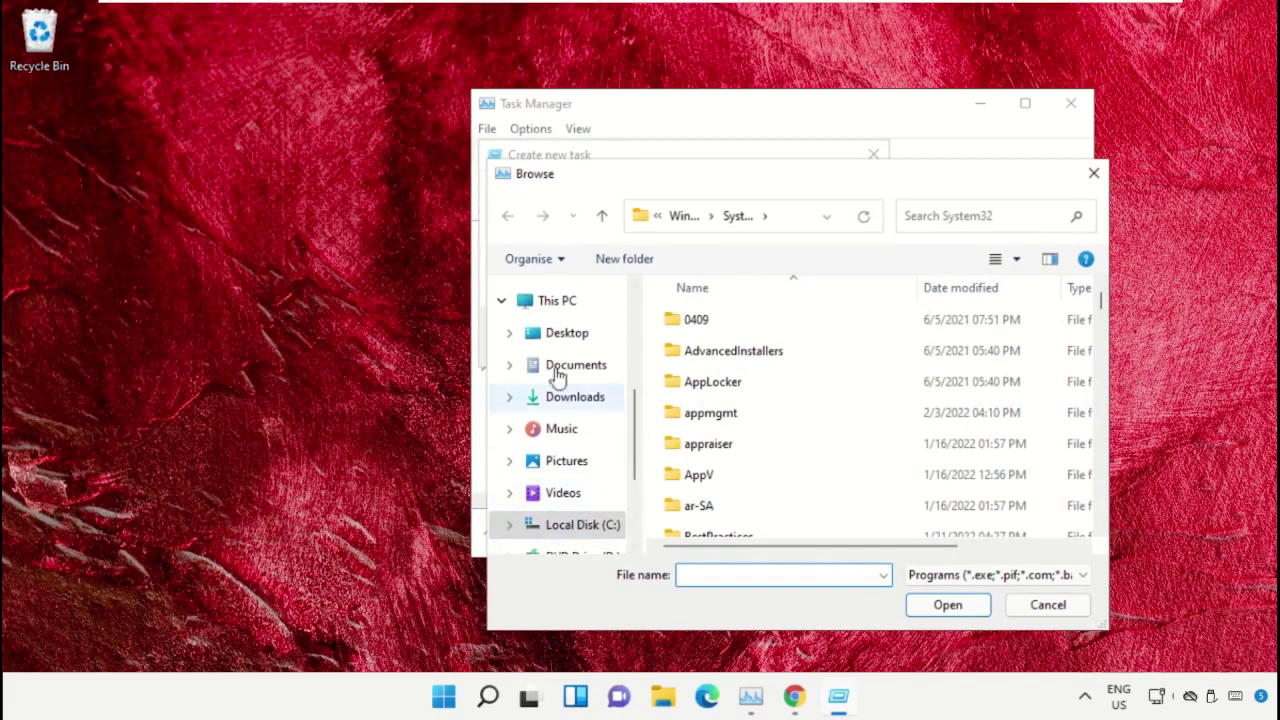
Step: Navigate the Browse dialog to Local Disk (C:) and open the Windows folder
{"action": "left_click", "coordinate": [556, 300]}
{"action": "scroll", "coordinate": [784, 346], "scroll_direction": "down", "scroll_amount": 2}
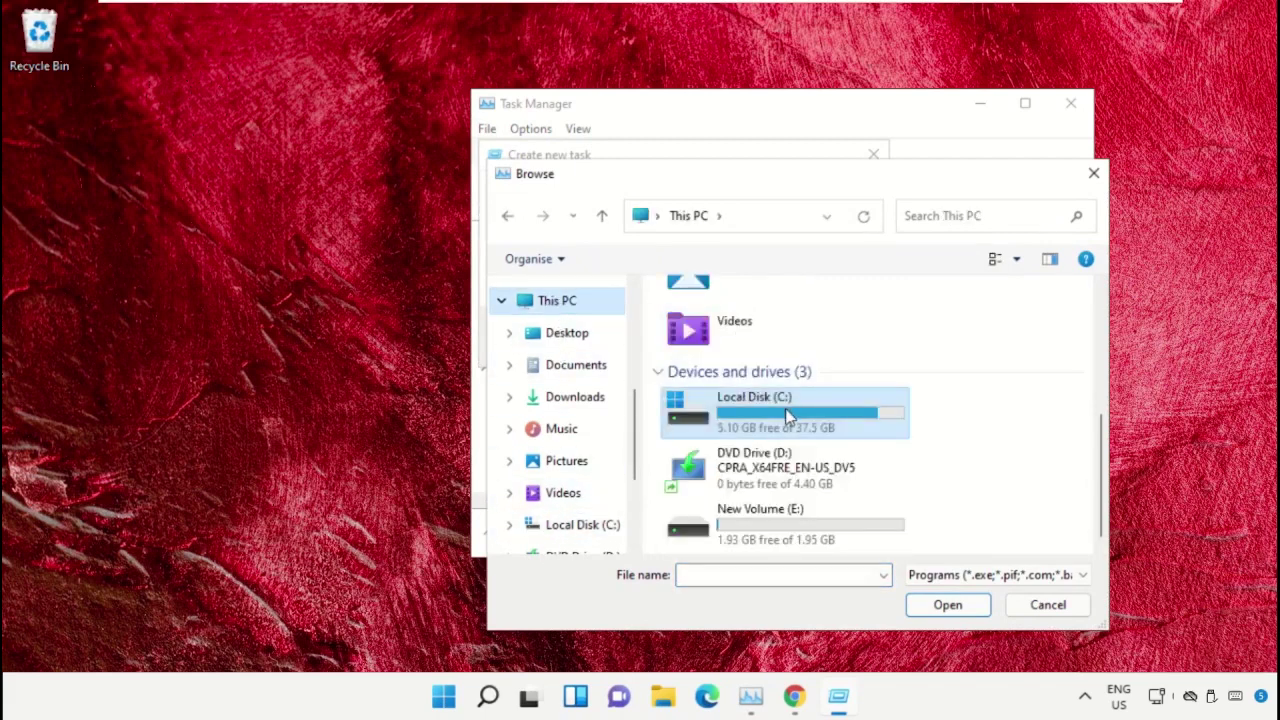
{"action": "double_click", "coordinate": [789, 417]}
{"action": "scroll", "coordinate": [786, 416], "scroll_direction": "down", "scroll_amount": 2}
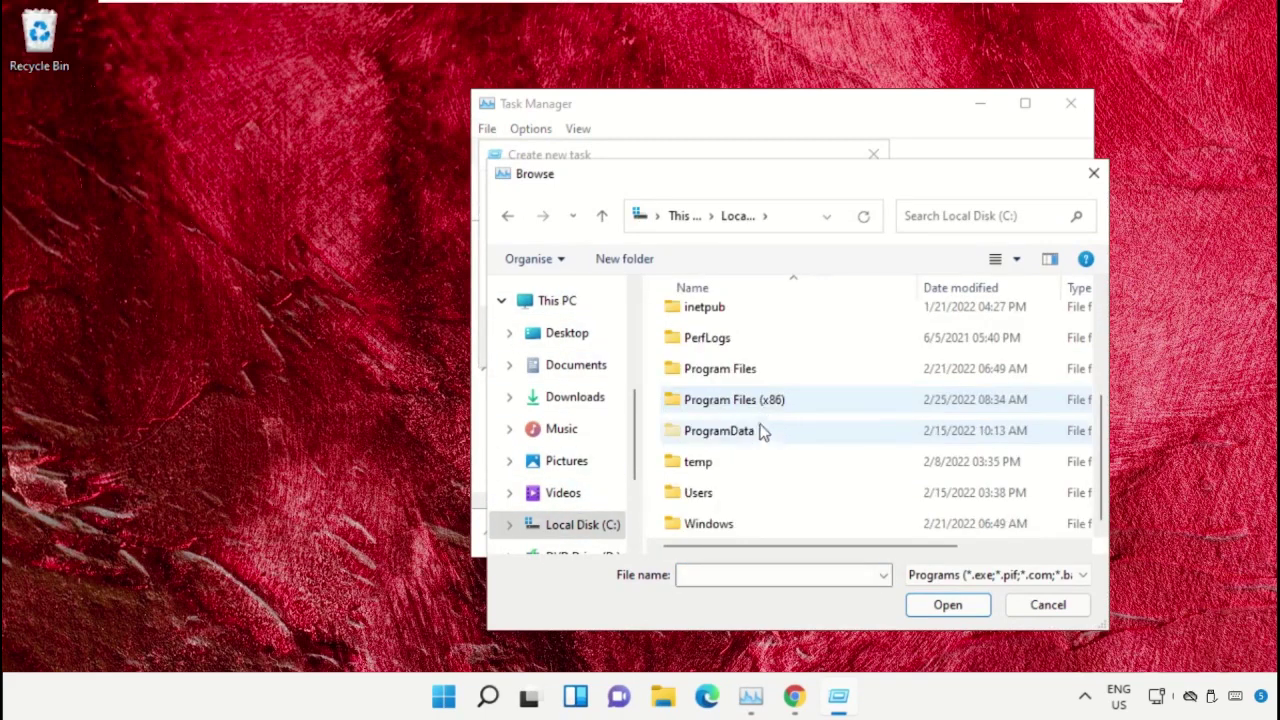
{"action": "left_click", "coordinate": [716, 530]}
{"action": "double_click", "coordinate": [716, 530]}
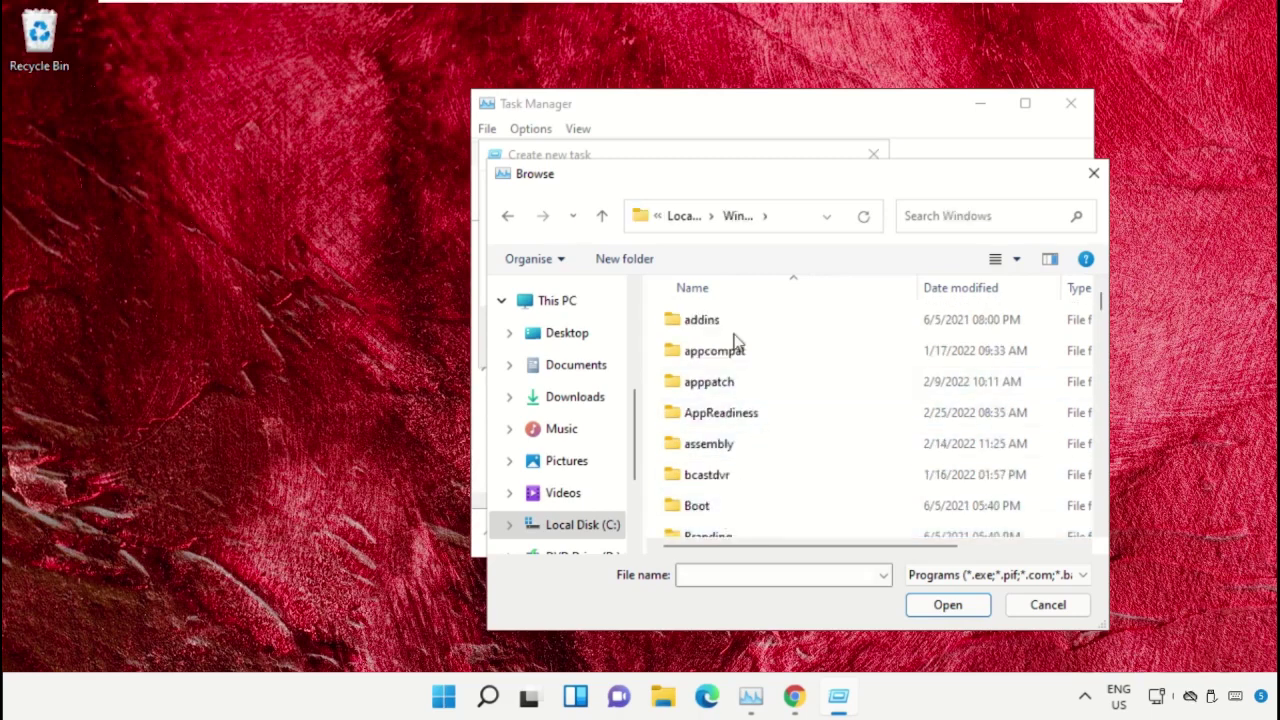
Step: Open System32, backing out of the mistakenly opened sk-SK folder
{"action": "scroll", "coordinate": [734, 340], "scroll_direction": "down", "scroll_amount": 20}
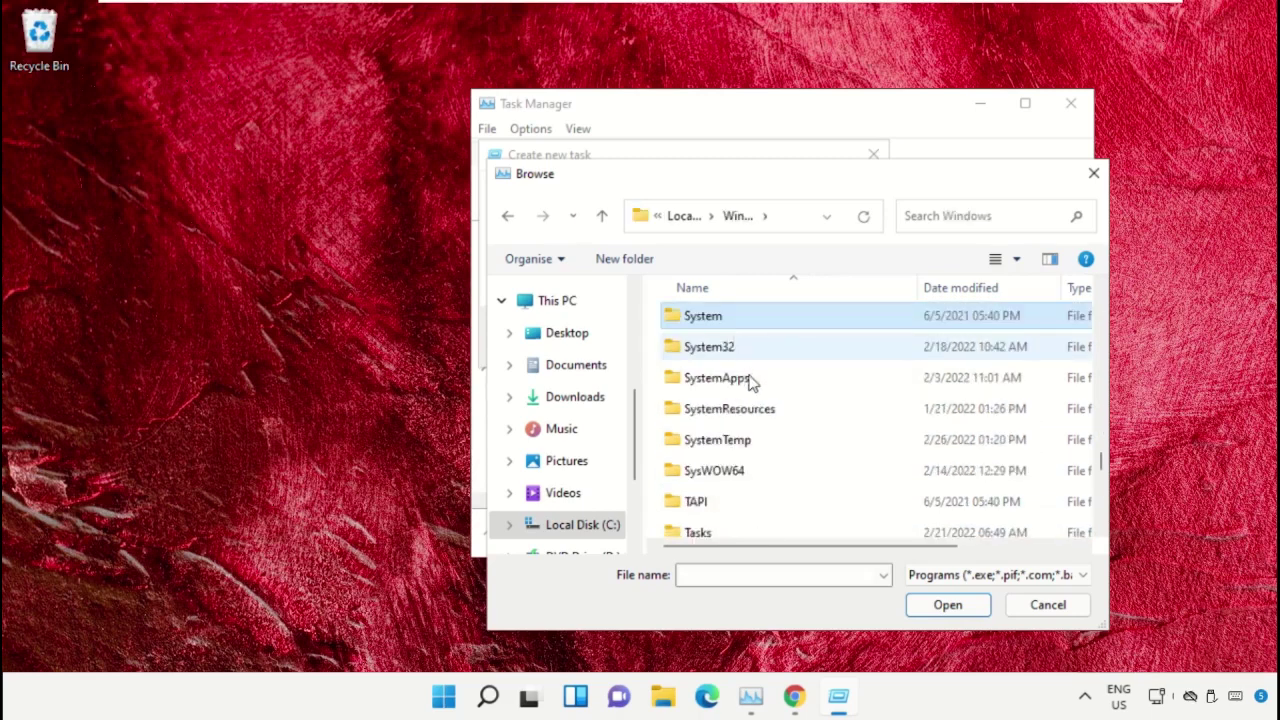
{"action": "left_click", "coordinate": [758, 356]}
{"action": "double_click", "coordinate": [758, 356]}
{"action": "scroll", "coordinate": [750, 390], "scroll_direction": "down", "scroll_amount": 15}
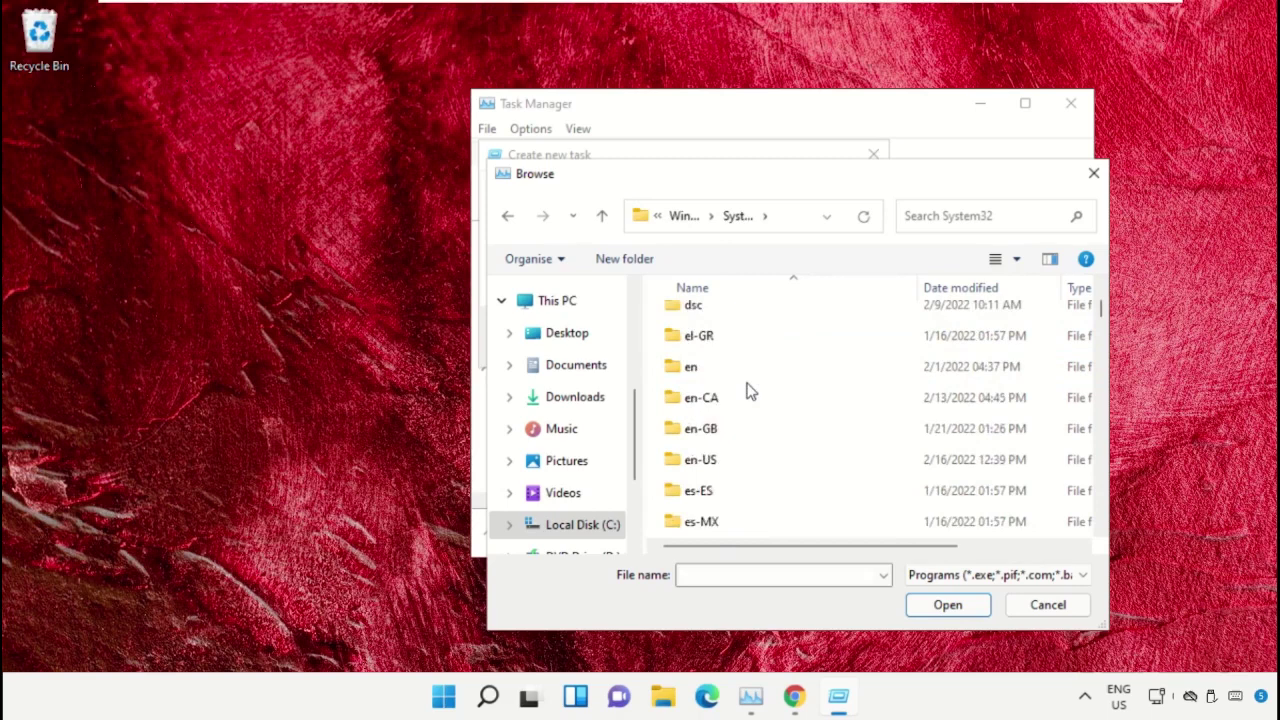
{"action": "scroll", "coordinate": [768, 428], "scroll_direction": "down", "scroll_amount": 15}
{"action": "double_click", "coordinate": [770, 428]}
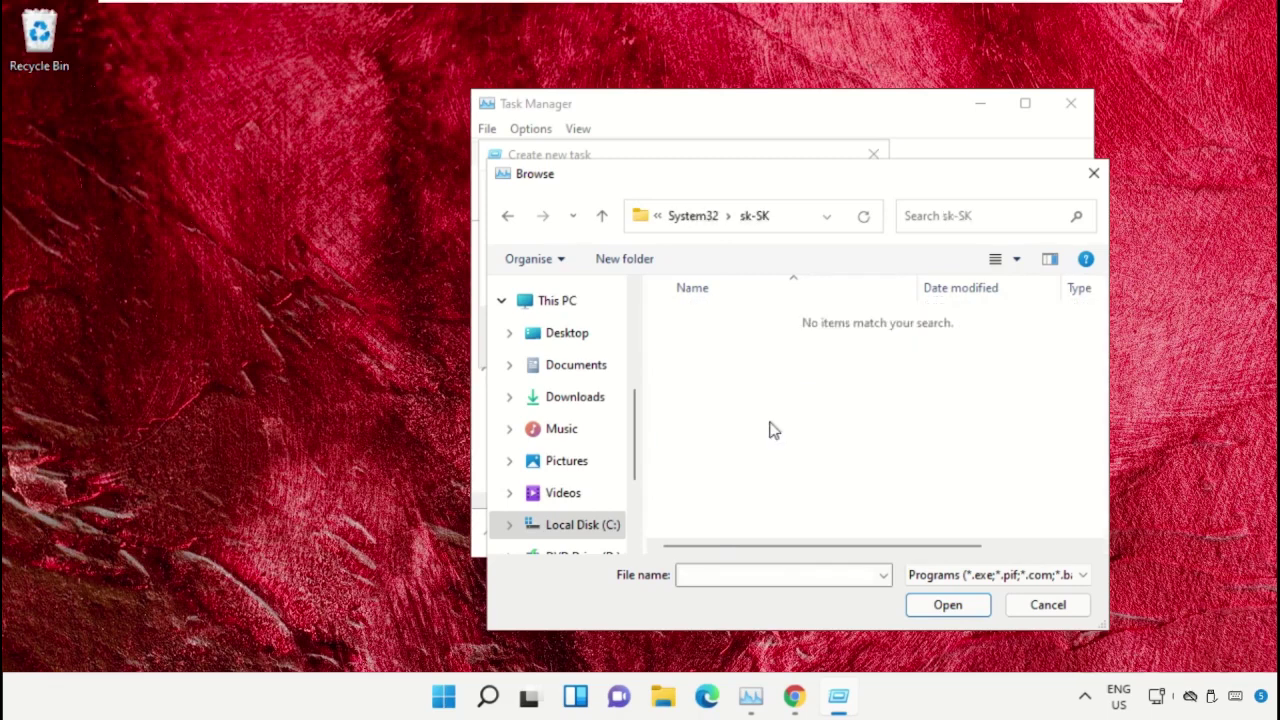
{"action": "key", "text": "alt+Left"}
{"action": "scroll", "coordinate": [770, 430], "scroll_direction": "down", "scroll_amount": 20}
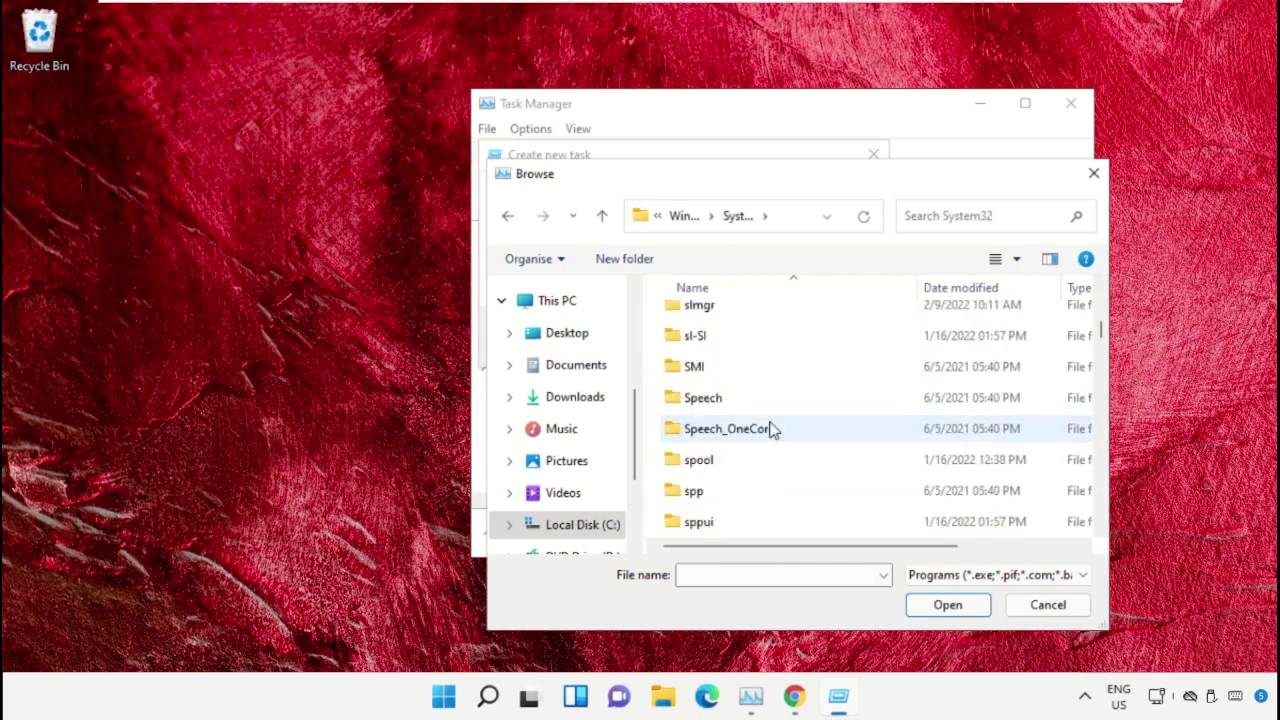
Step: Run cmd.exe as a new task with administrative privileges
{"action": "type", "text": "cmd"}
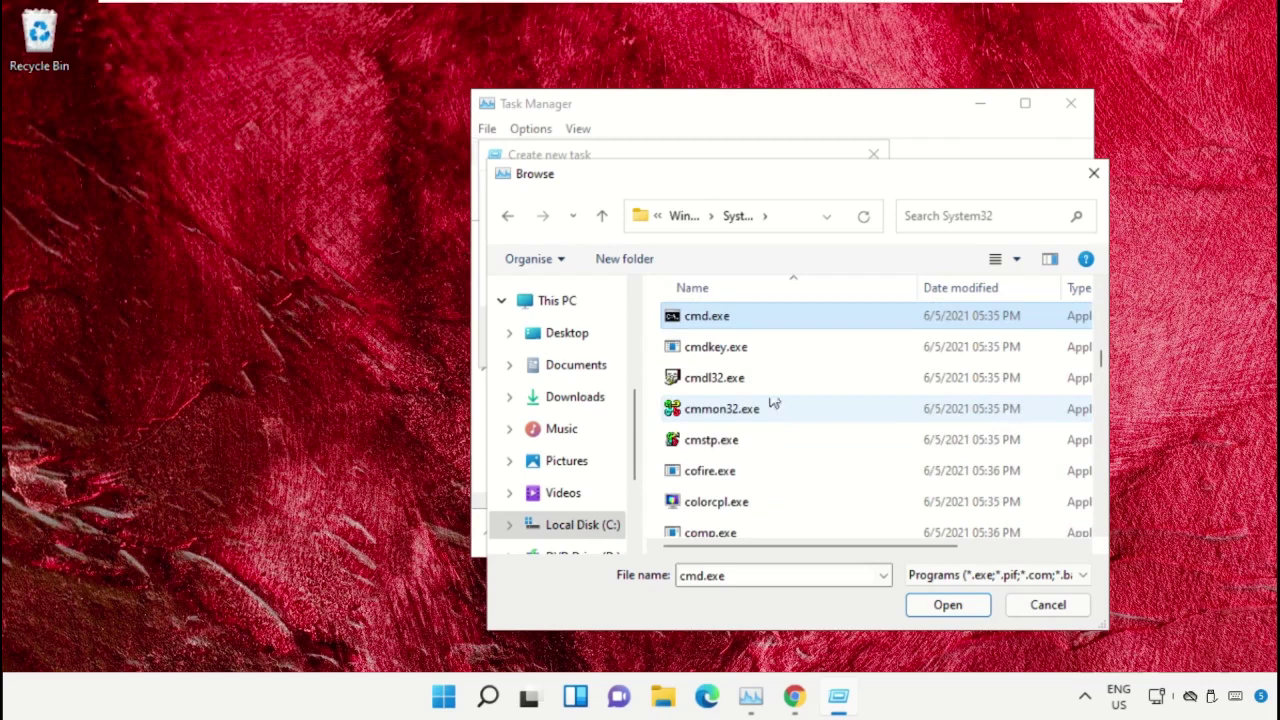
{"action": "double_click", "coordinate": [728, 318]}
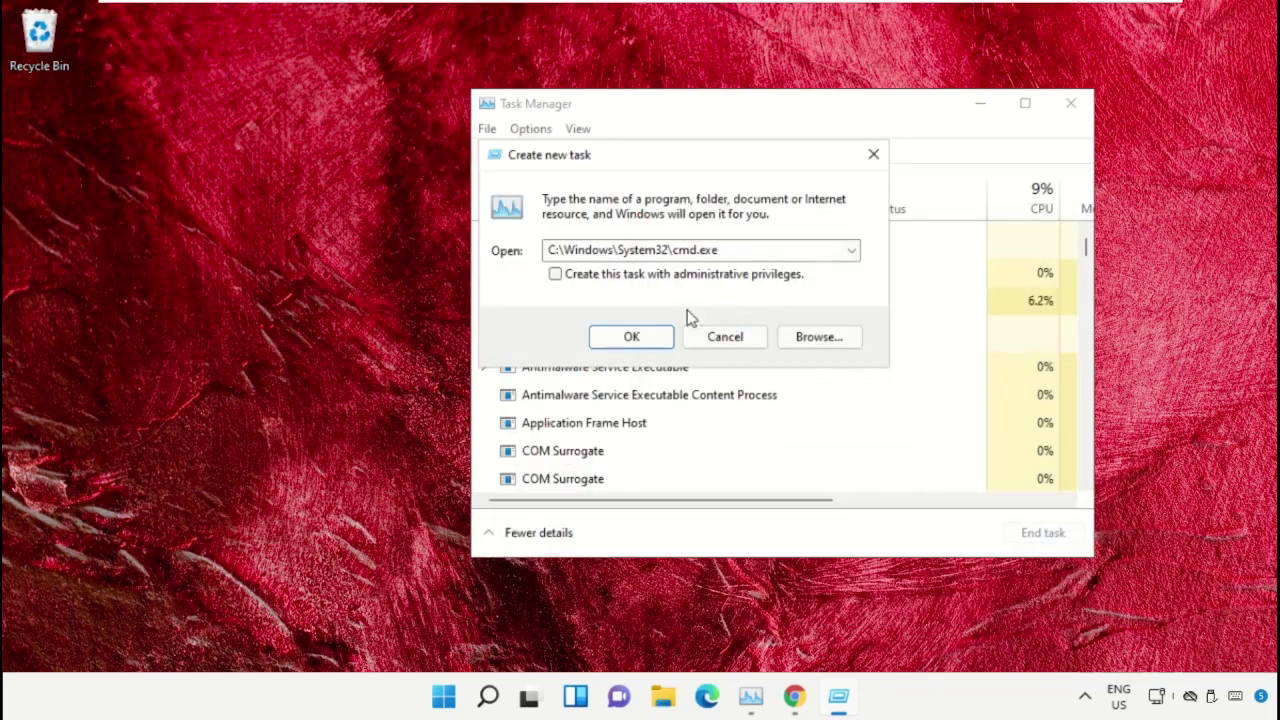
{"action": "left_click_drag", "start_coordinate": [777, 249], "coordinate": [421, 245]}
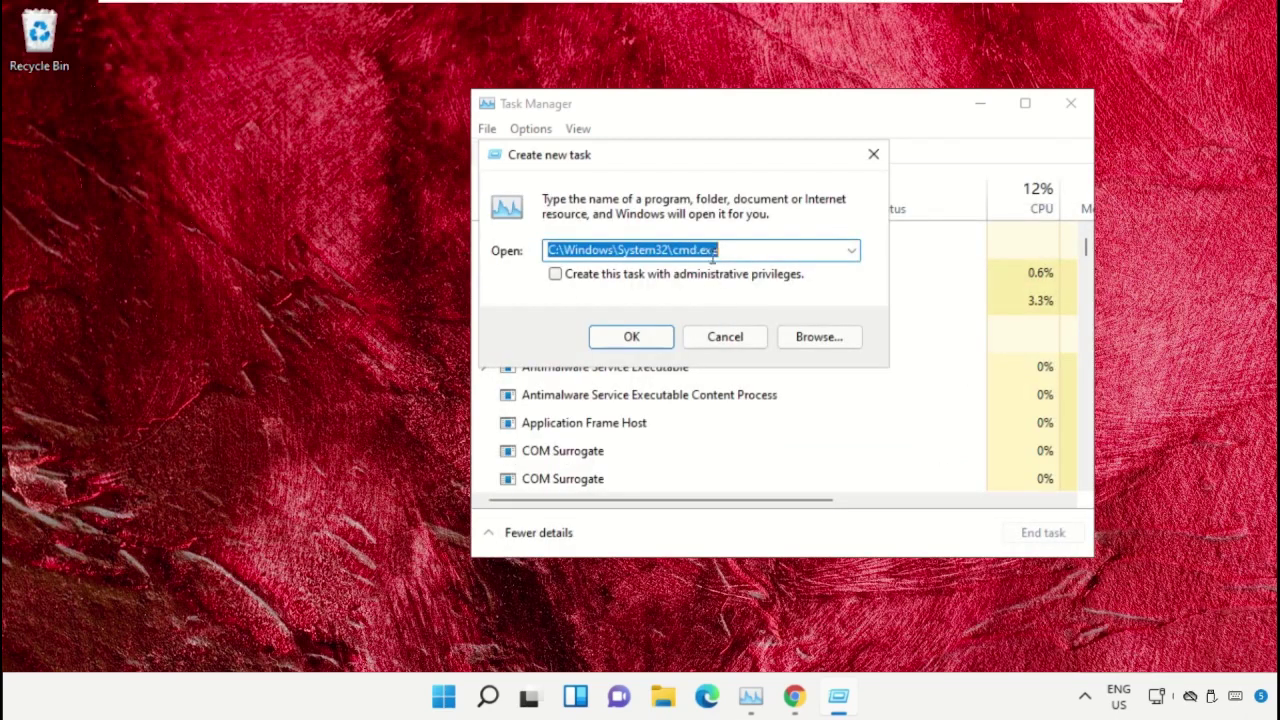
{"action": "left_click", "coordinate": [655, 278]}
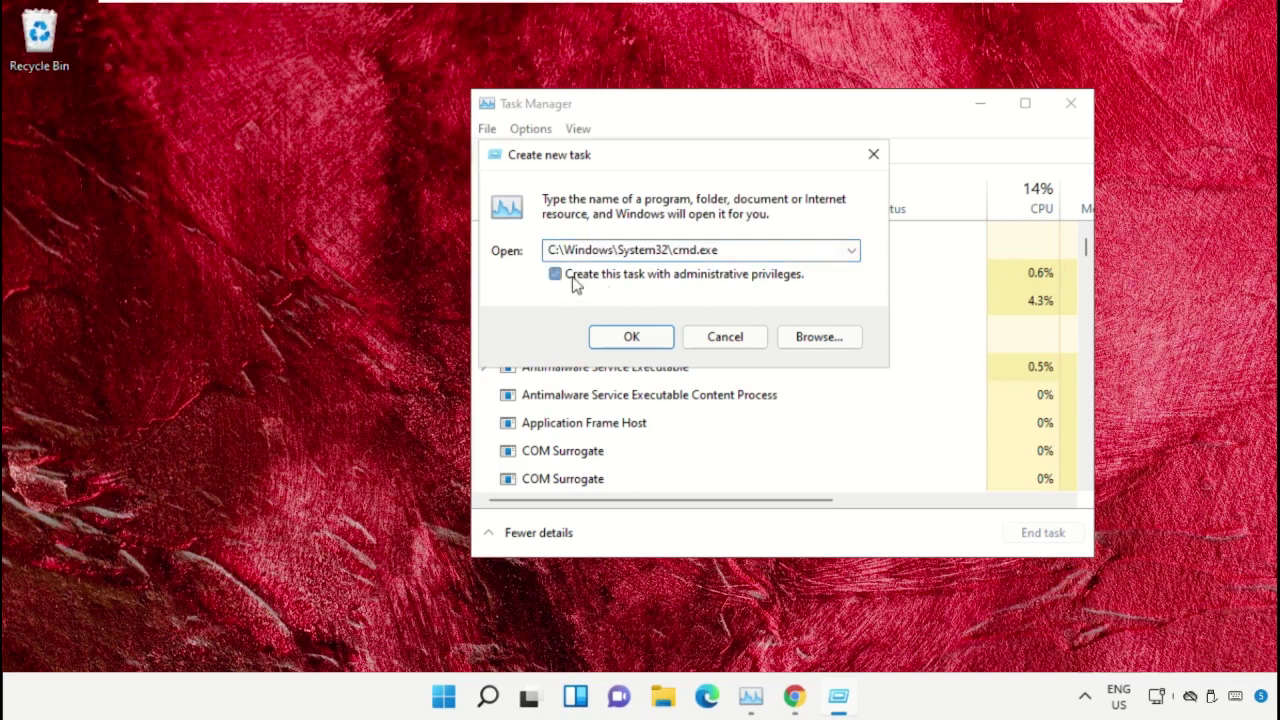
{"action": "left_click", "coordinate": [622, 340]}
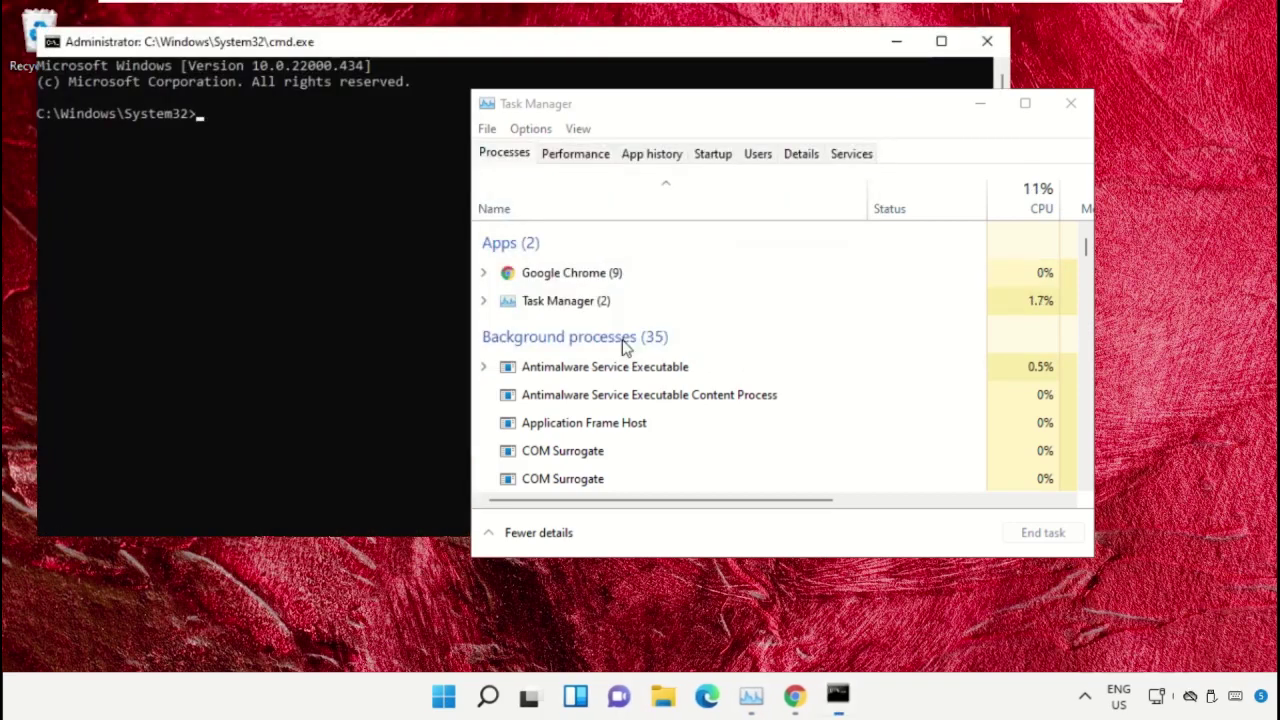
Step: Minimize Task Manager, shrink and centre the command window, and reorder Chrome on the taskbar
{"action": "left_click", "coordinate": [980, 108]}
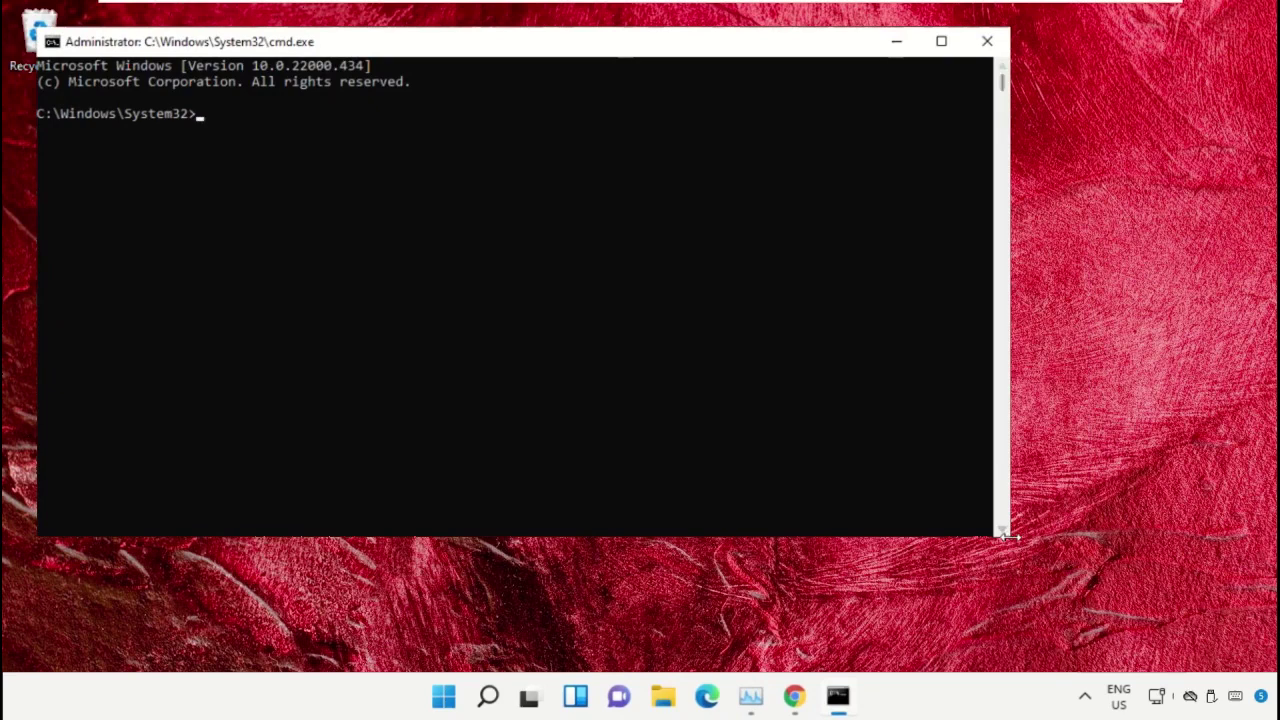
{"action": "left_click_drag", "start_coordinate": [1008, 540], "coordinate": [745, 443]}
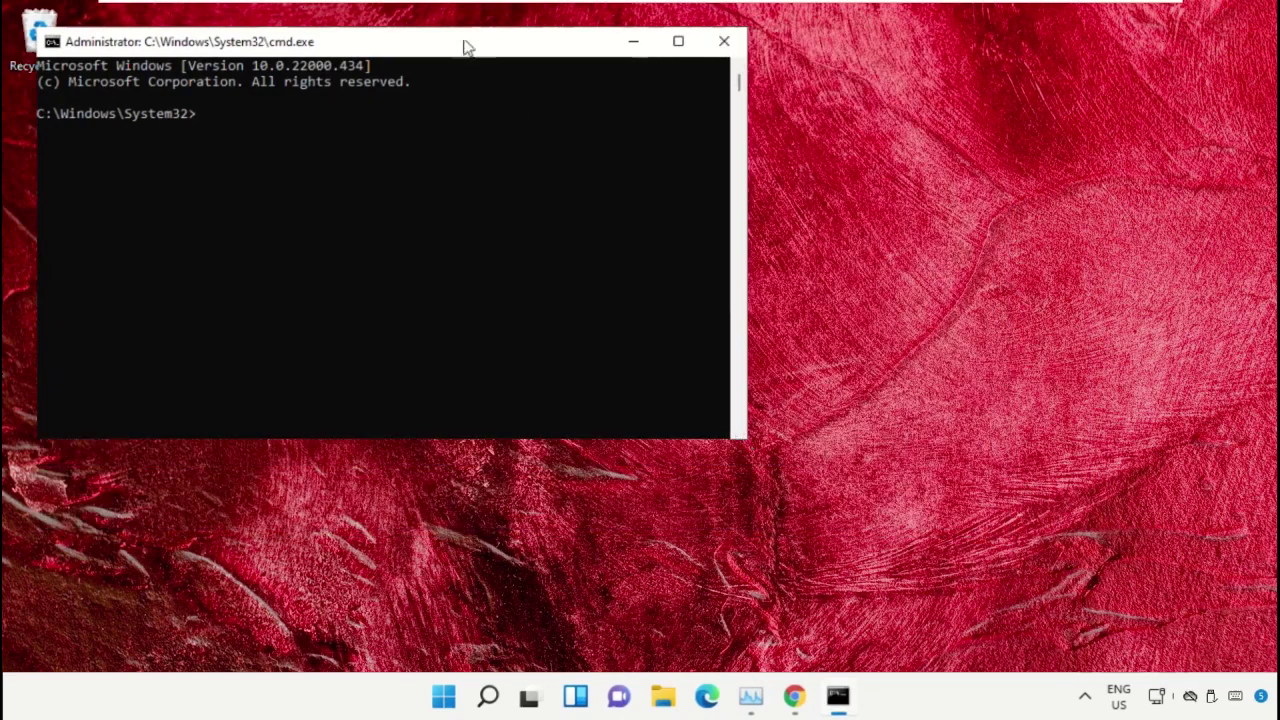
{"action": "left_click_drag", "start_coordinate": [464, 42], "coordinate": [787, 244]}
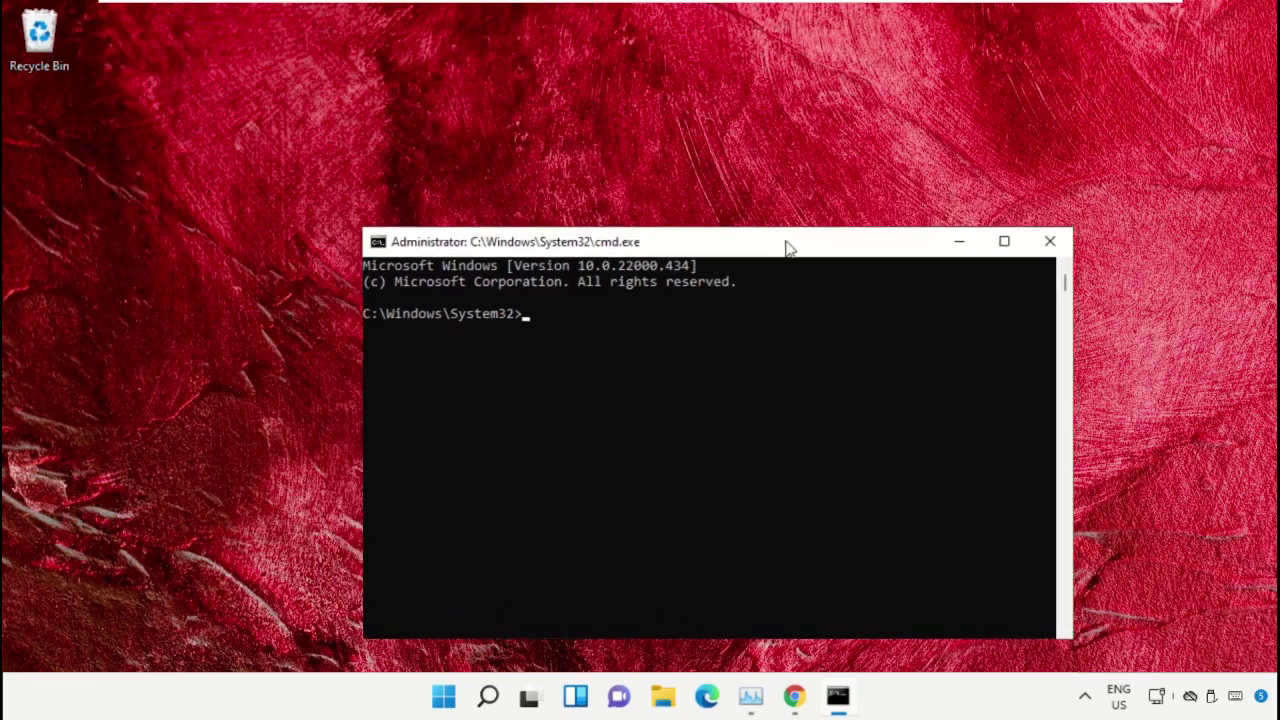
{"action": "left_click_drag", "start_coordinate": [794, 698], "coordinate": [752, 698]}
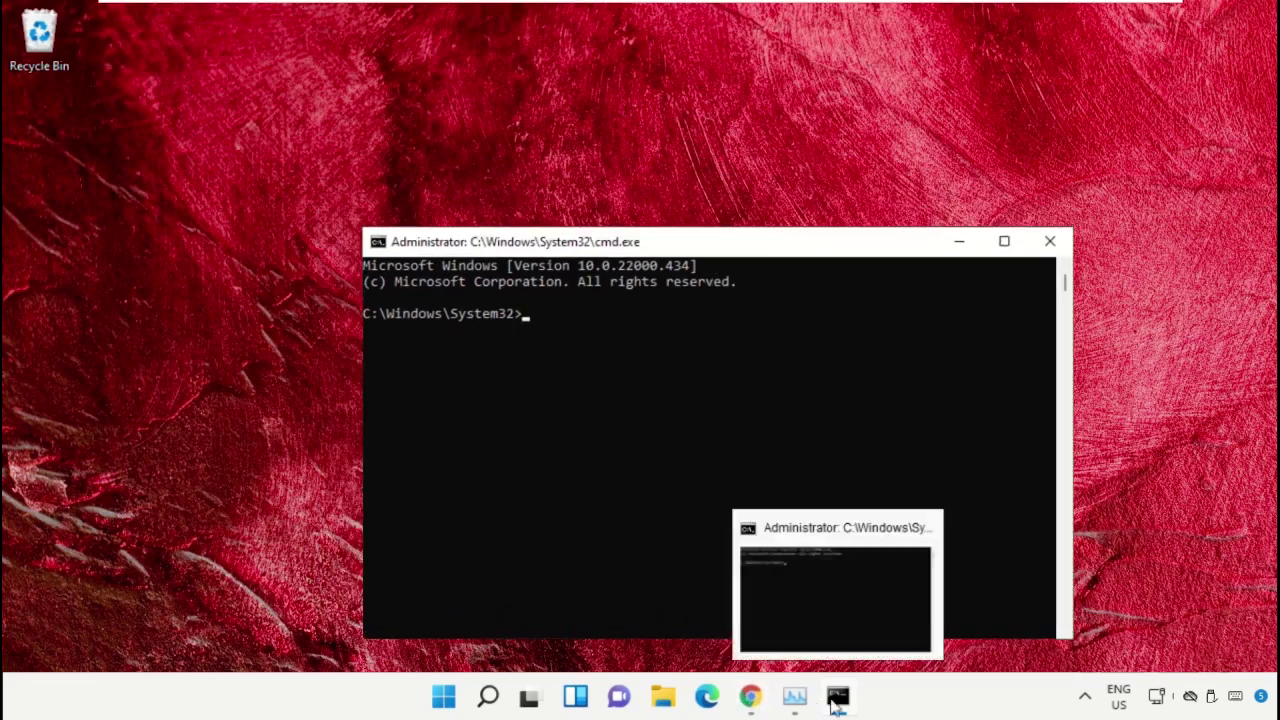
Step: Bring the Chrome window forward and go to google.com
{"action": "mouse_move", "coordinate": [755, 698]}
{"action": "left_click", "coordinate": [837, 640]}
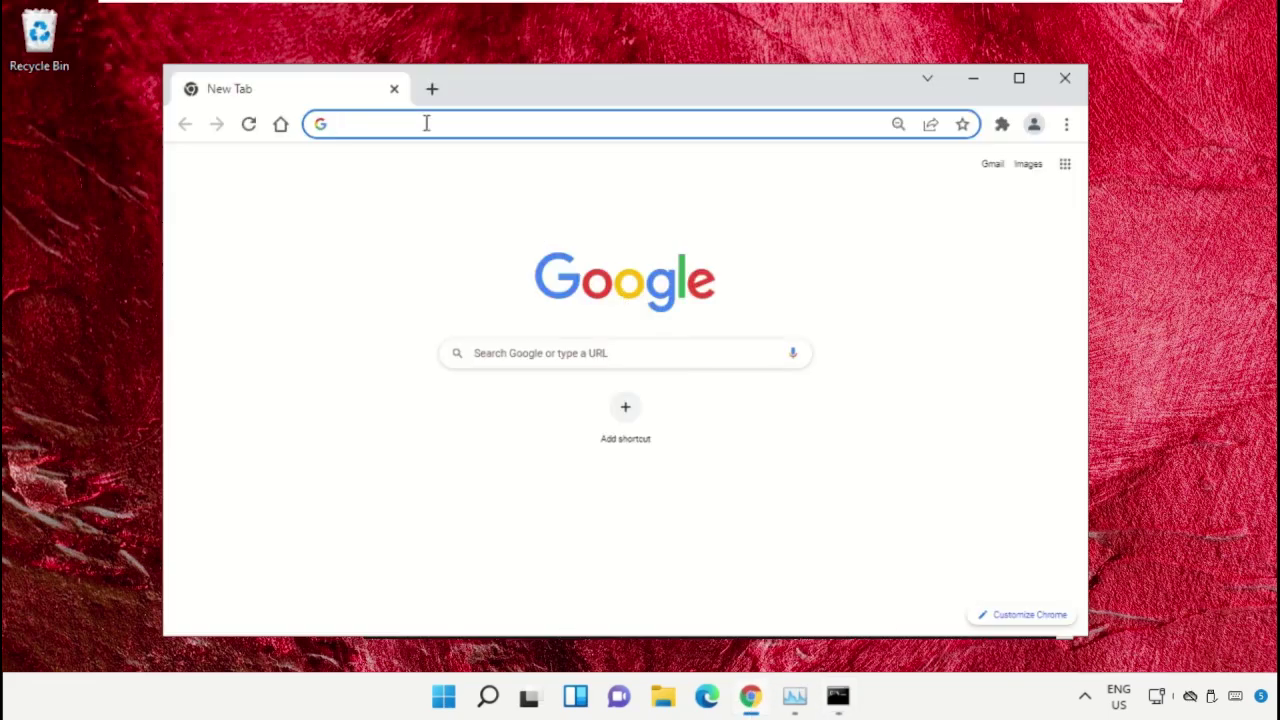
{"action": "type", "text": "google.com"}
{"action": "key", "text": "Return"}
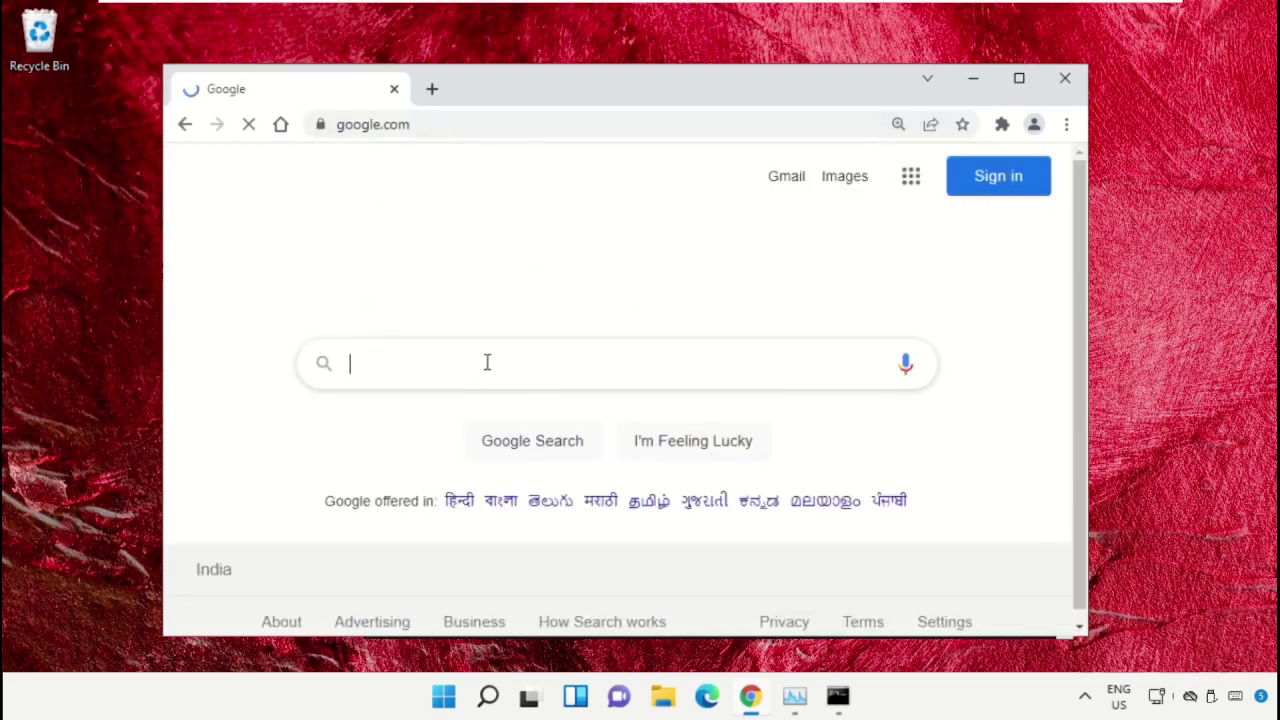
Step: Search Google for 'hows.tech windows commands' using the suggestion
{"action": "type", "text": "hows.te"}
{"action": "key", "text": "Down"}
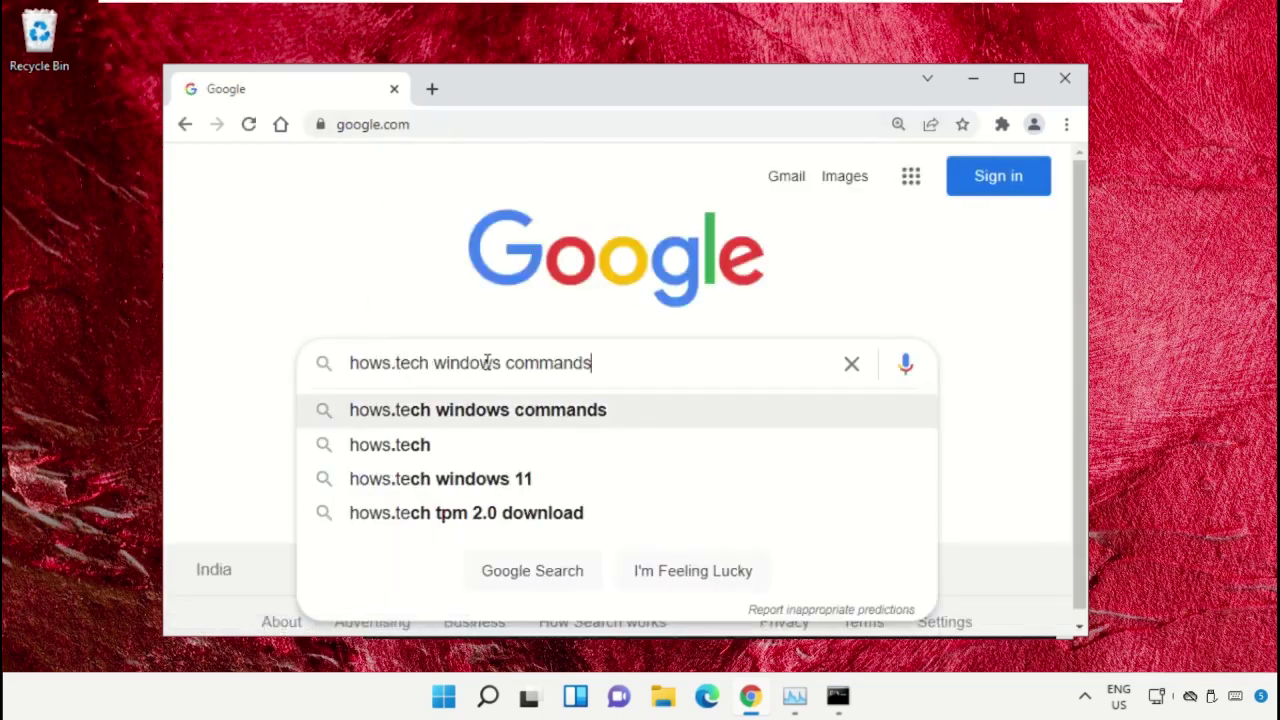
{"action": "key", "text": "Return"}
{"action": "left_click_drag", "start_coordinate": [643, 194], "coordinate": [335, 177]}
{"action": "left_click", "coordinate": [398, 165]}
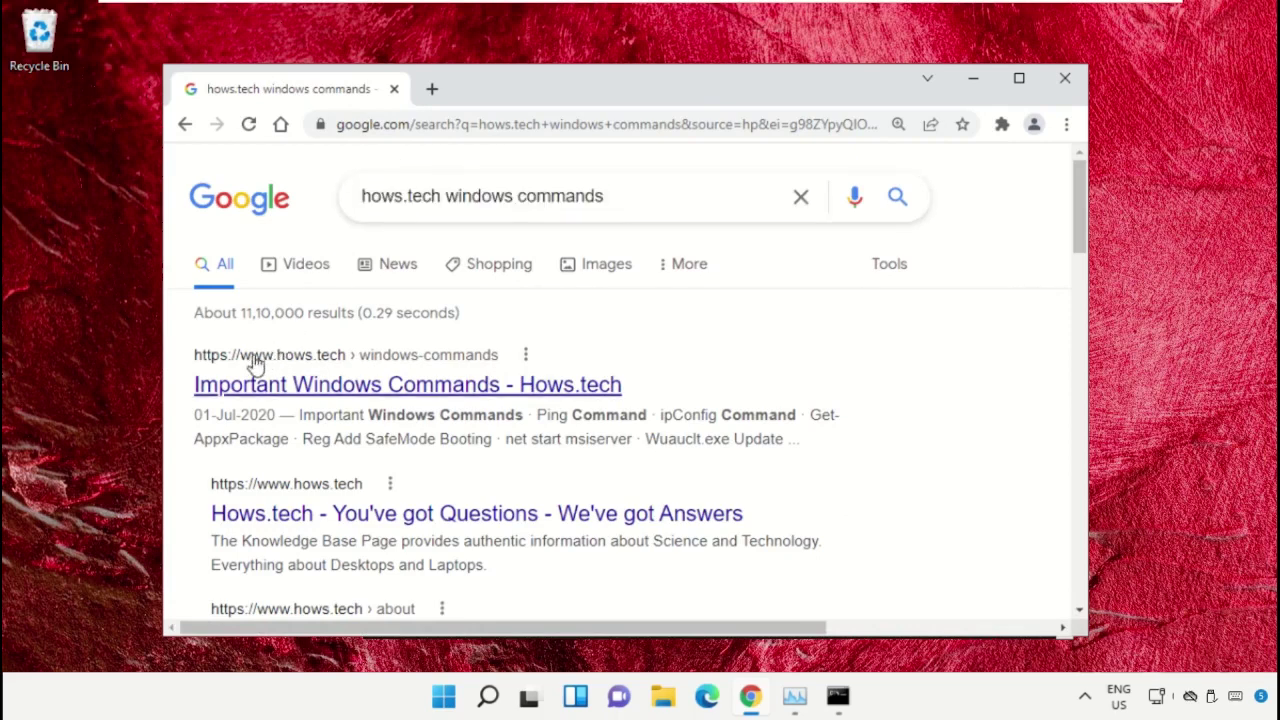
Step: Open the Important Windows Commands - Hows.tech result and scroll down to the SFC commands
{"action": "left_click", "coordinate": [548, 396]}
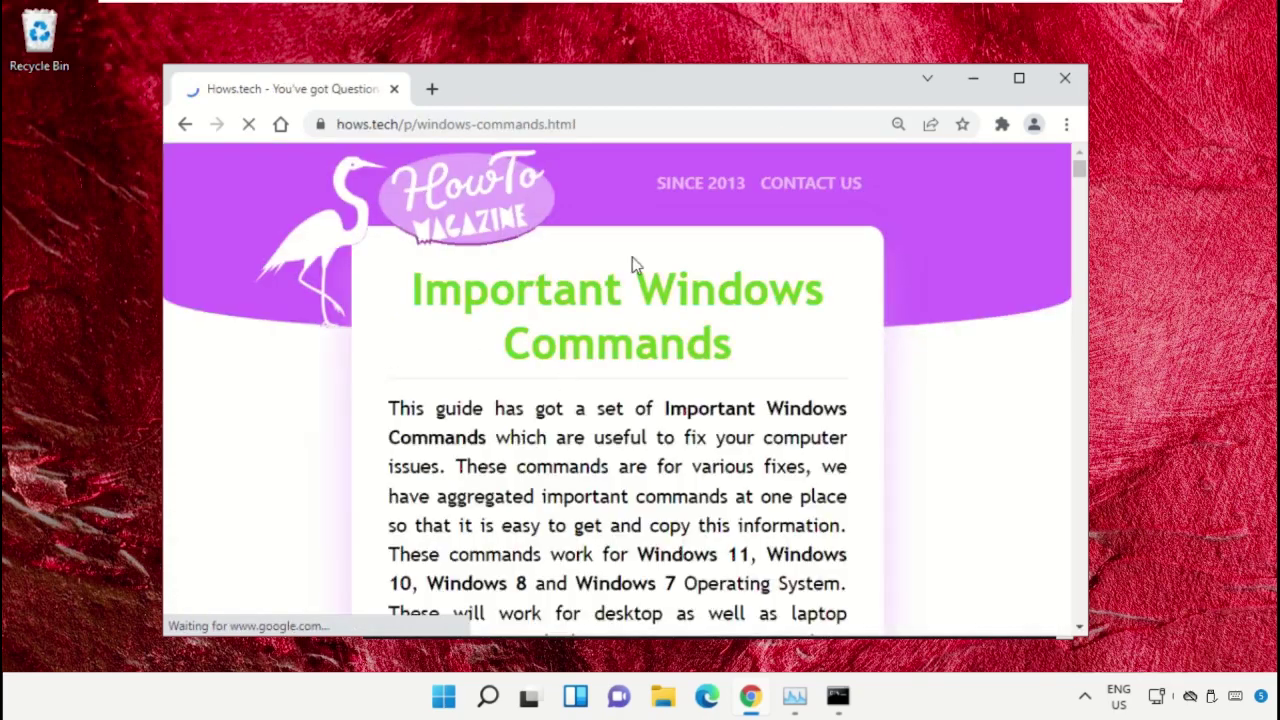
{"action": "scroll", "coordinate": [632, 265], "scroll_direction": "down", "scroll_amount": 8}
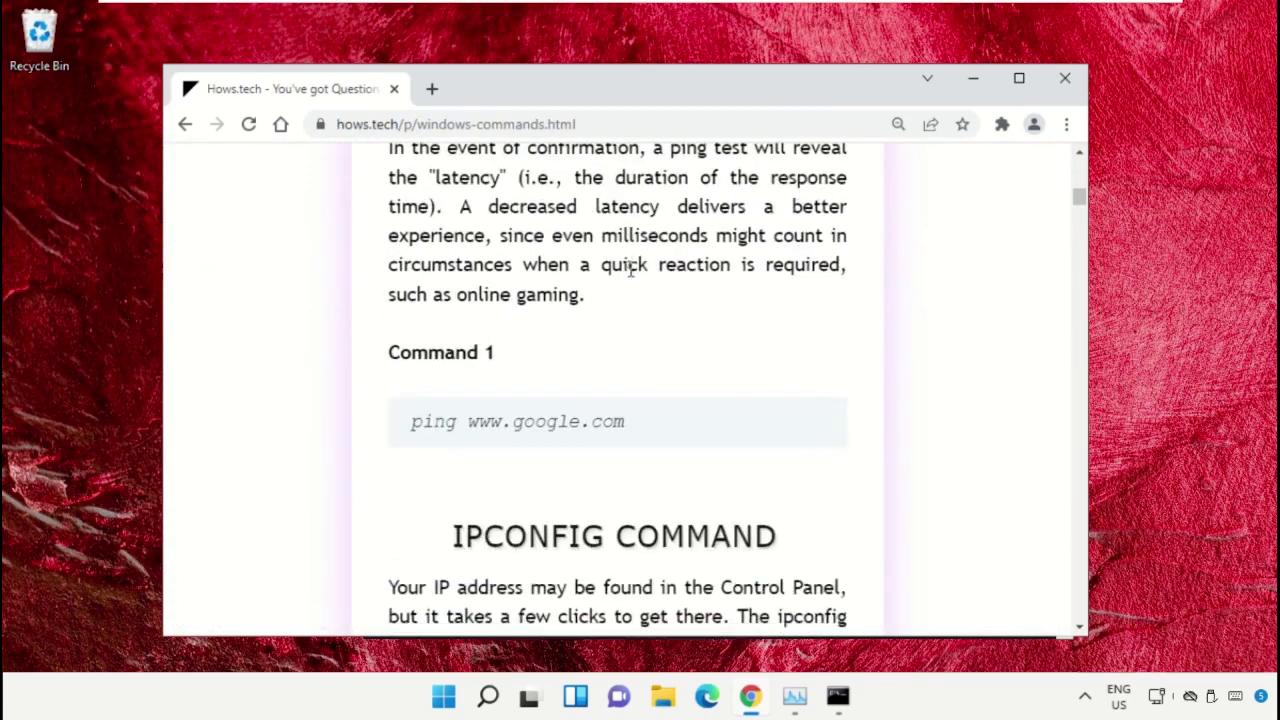
{"action": "scroll", "coordinate": [632, 265], "scroll_direction": "down", "scroll_amount": 15}
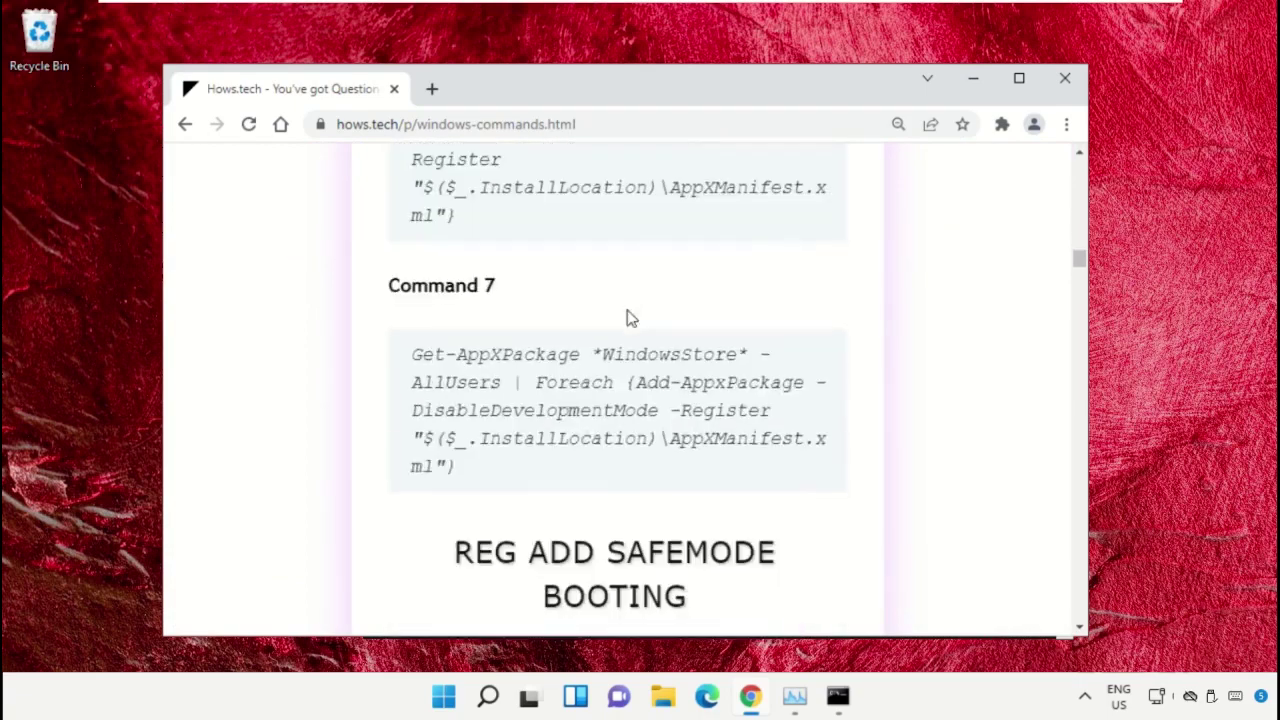
{"action": "scroll", "coordinate": [631, 318], "scroll_direction": "down", "scroll_amount": 15}
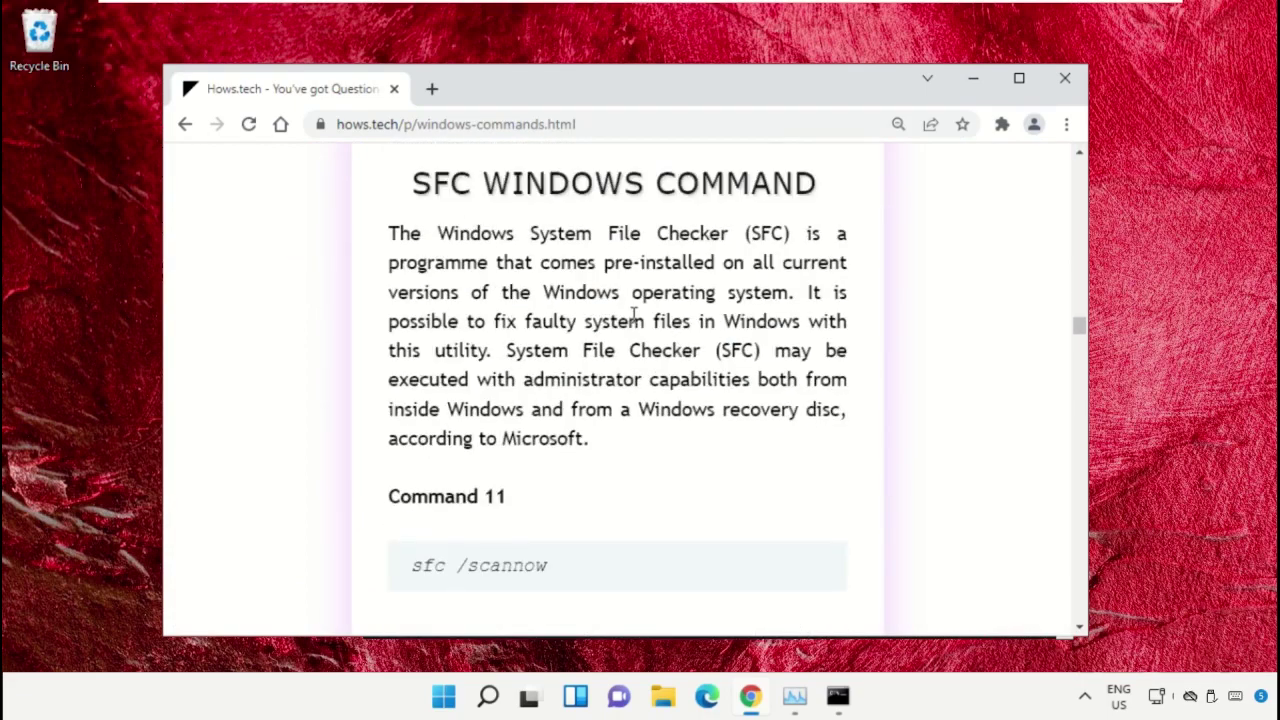
{"action": "scroll", "coordinate": [632, 316], "scroll_direction": "down", "scroll_amount": 6}
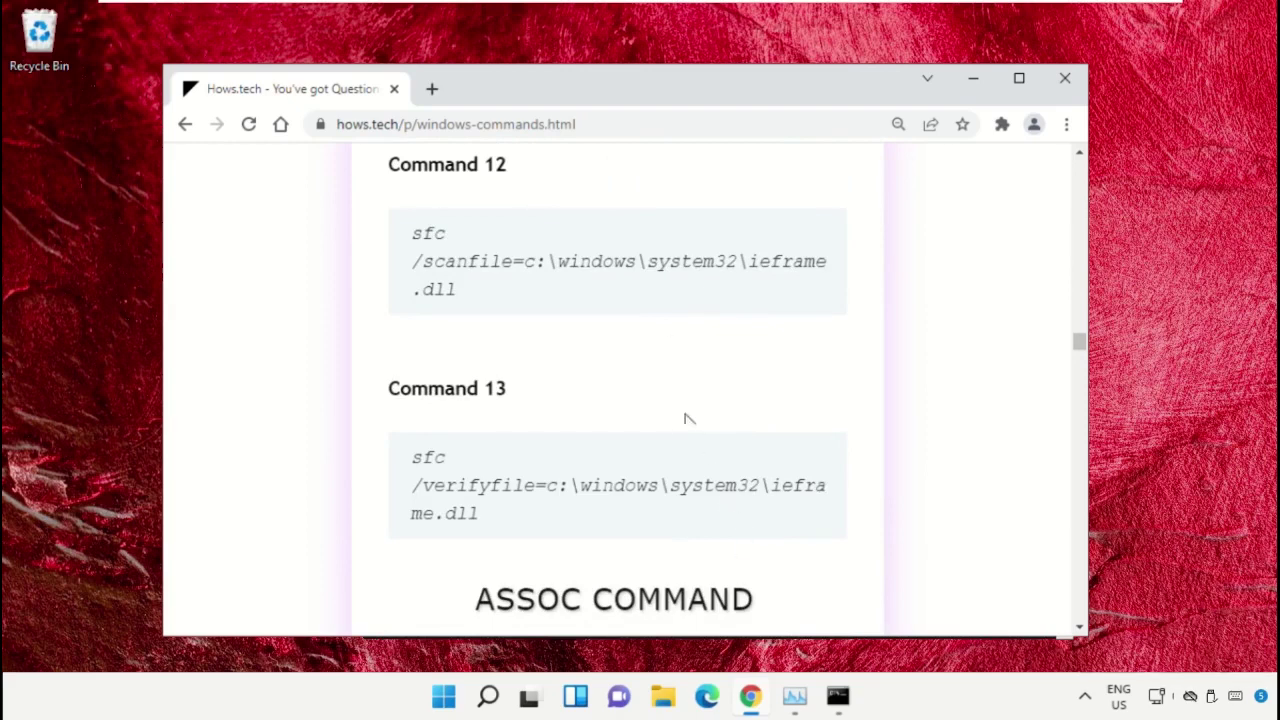
Step: Copy Command 12, the sfc scanfile check, into the admin Command Prompt and run it
{"action": "triple_click", "coordinate": [563, 261]}
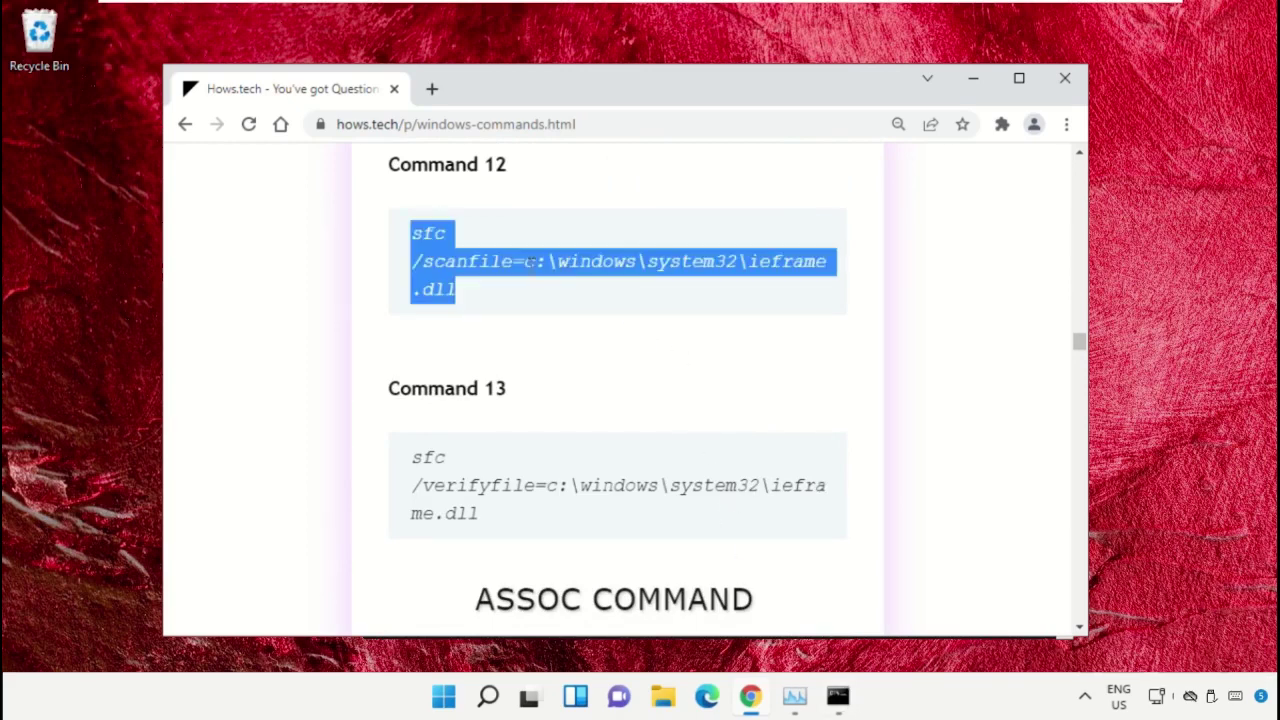
{"action": "right_click", "coordinate": [505, 262]}
{"action": "left_click", "coordinate": [549, 286]}
{"action": "left_click", "coordinate": [838, 697]}
{"action": "right_click", "coordinate": [565, 320]}
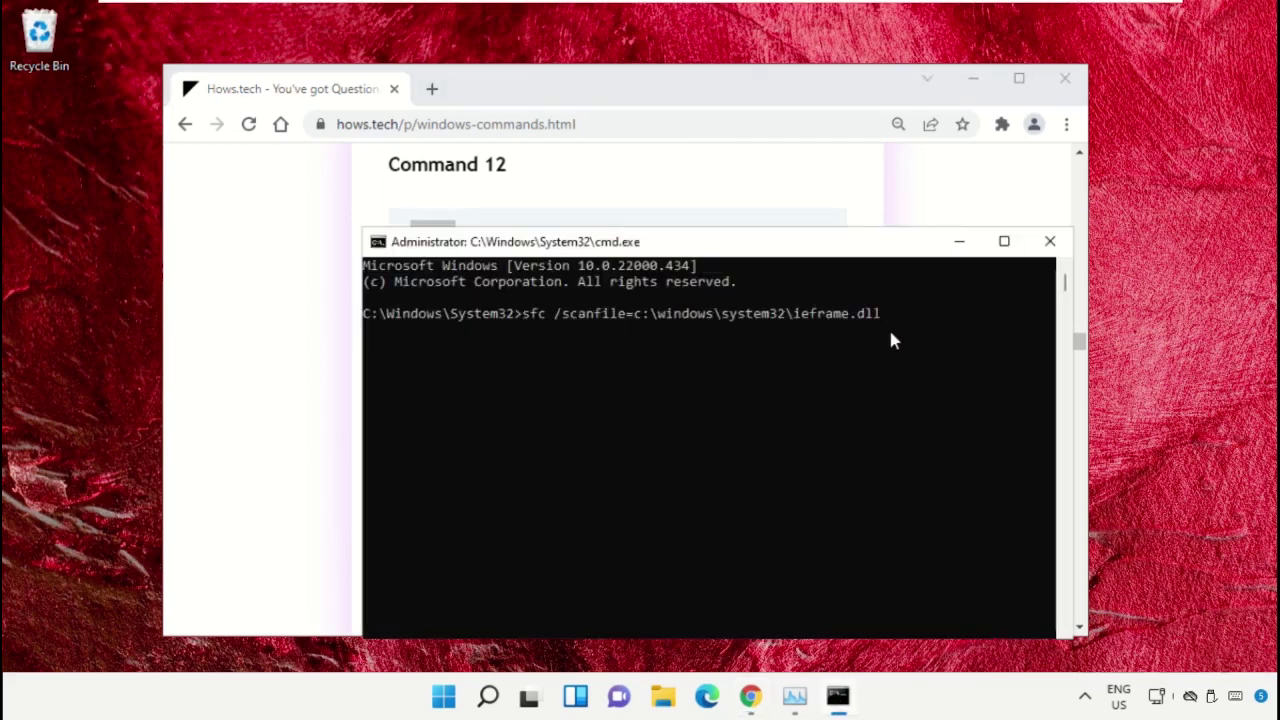
{"action": "key", "text": "Return"}
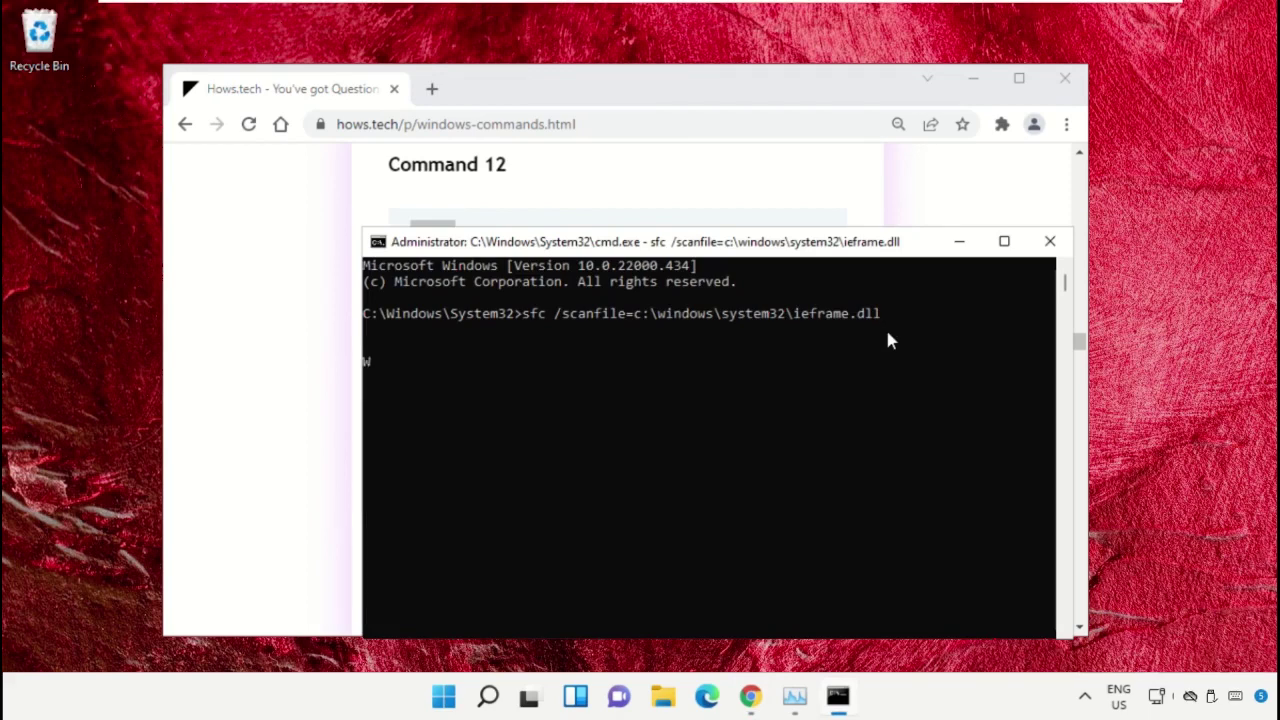
Step: Run Command 13, the sfc verifyfile check, then exit Command Prompt and minimize Chrome
{"action": "left_click", "coordinate": [757, 165]}
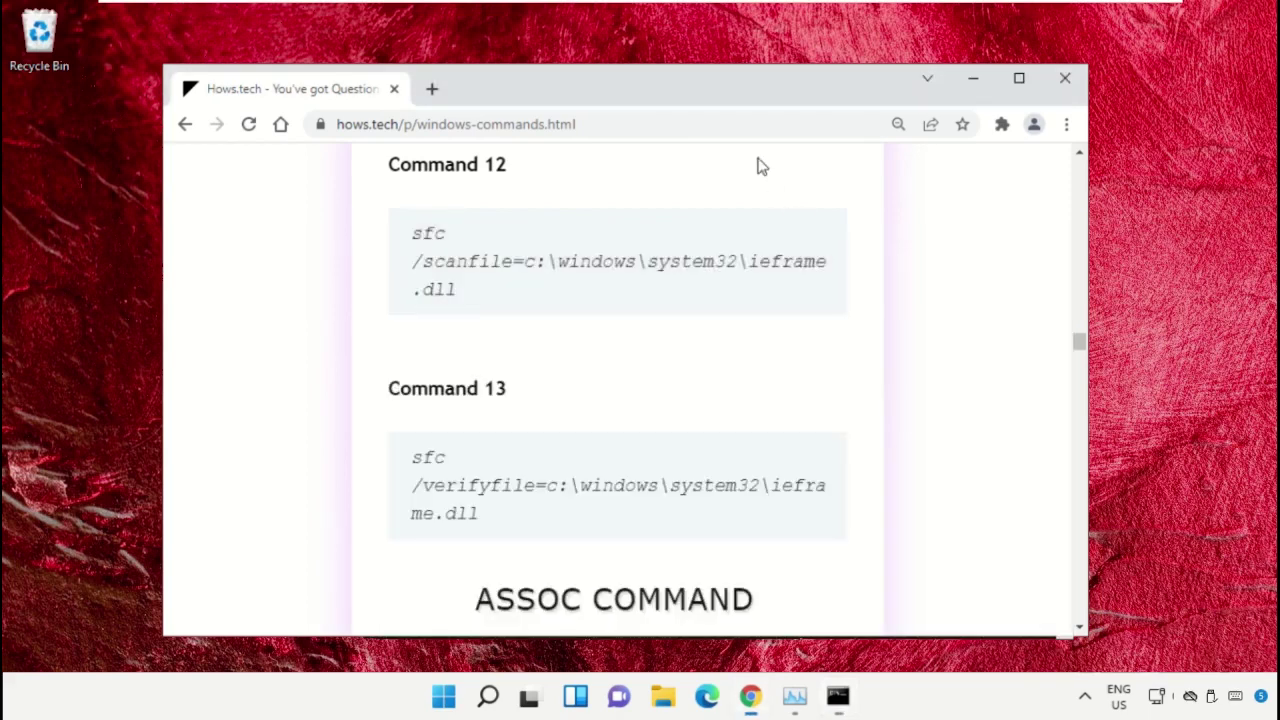
{"action": "triple_click", "coordinate": [556, 481]}
{"action": "right_click", "coordinate": [556, 484]}
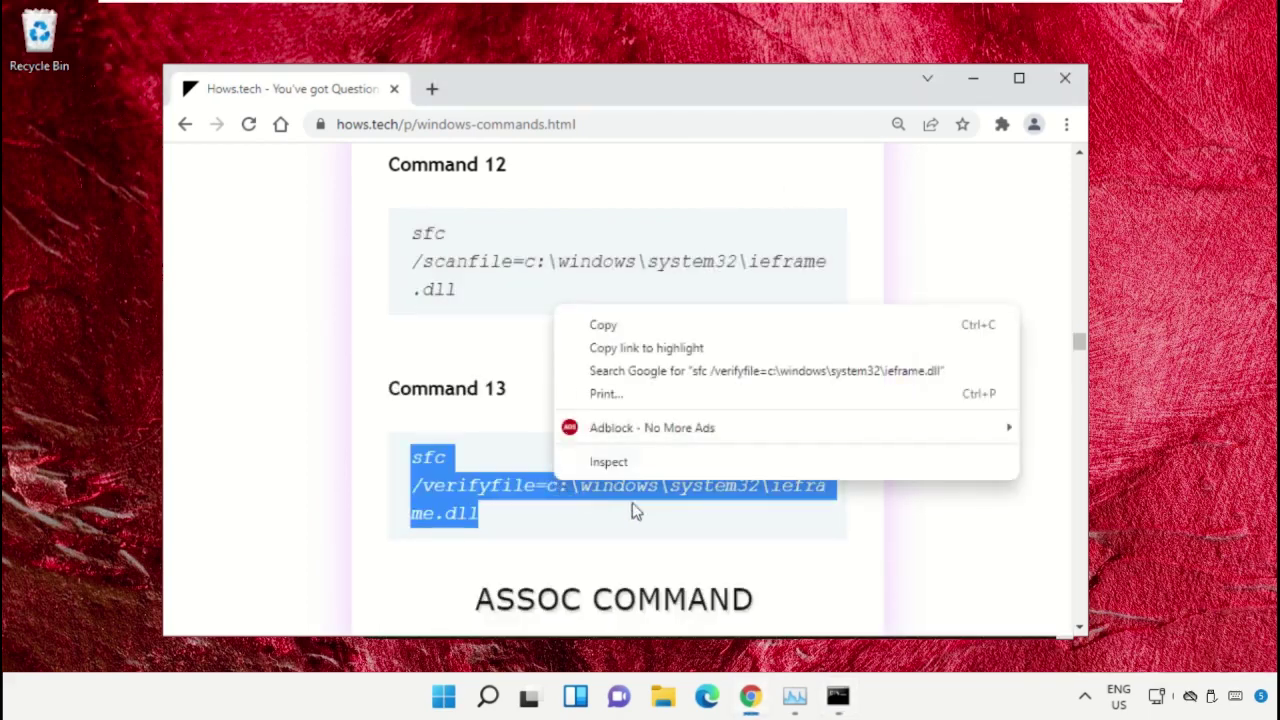
{"action": "left_click", "coordinate": [655, 316]}
{"action": "left_click", "coordinate": [838, 696]}
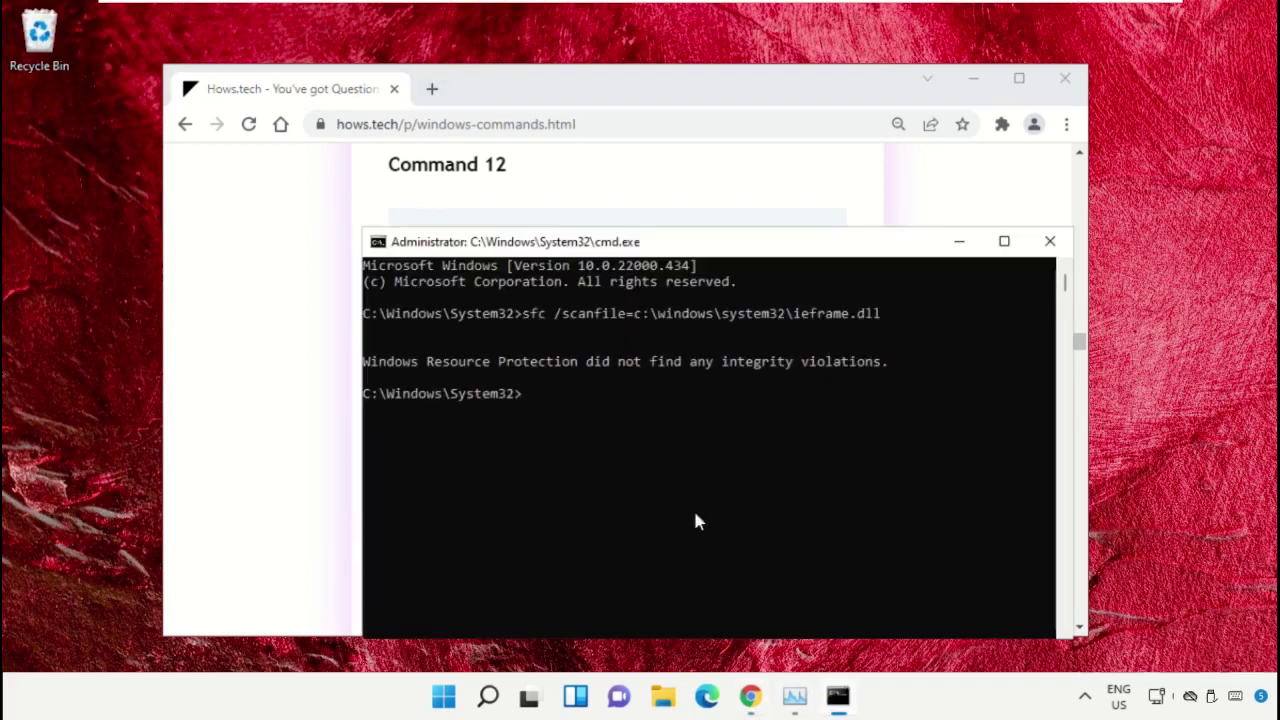
{"action": "key", "text": "ctrl+v"}
{"action": "key", "text": "Return"}
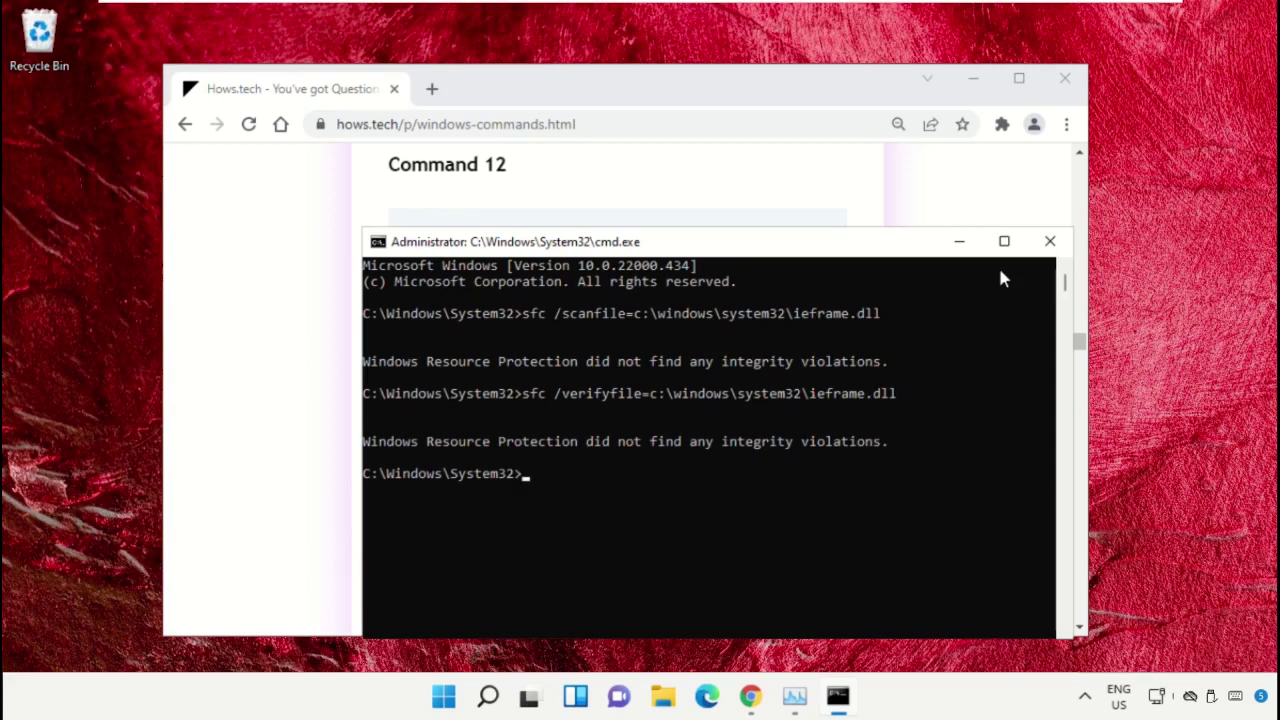
{"action": "key", "text": "Return"}
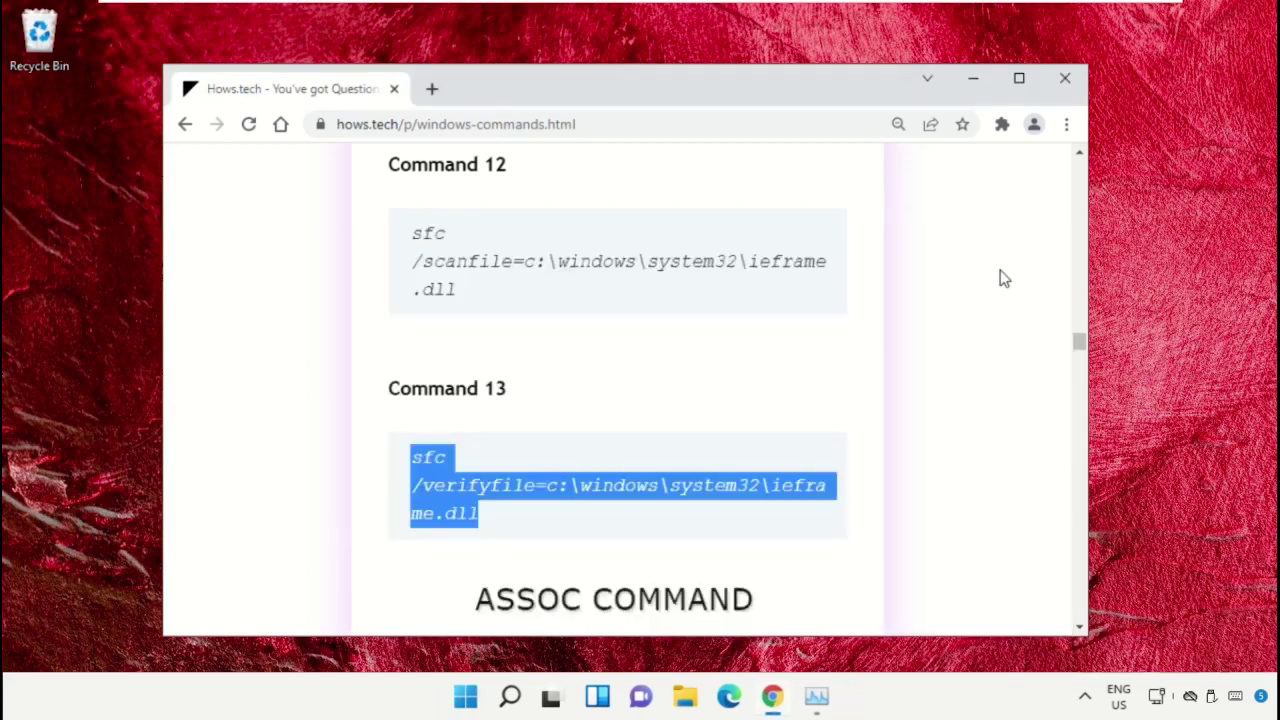
{"action": "left_click", "coordinate": [986, 88]}
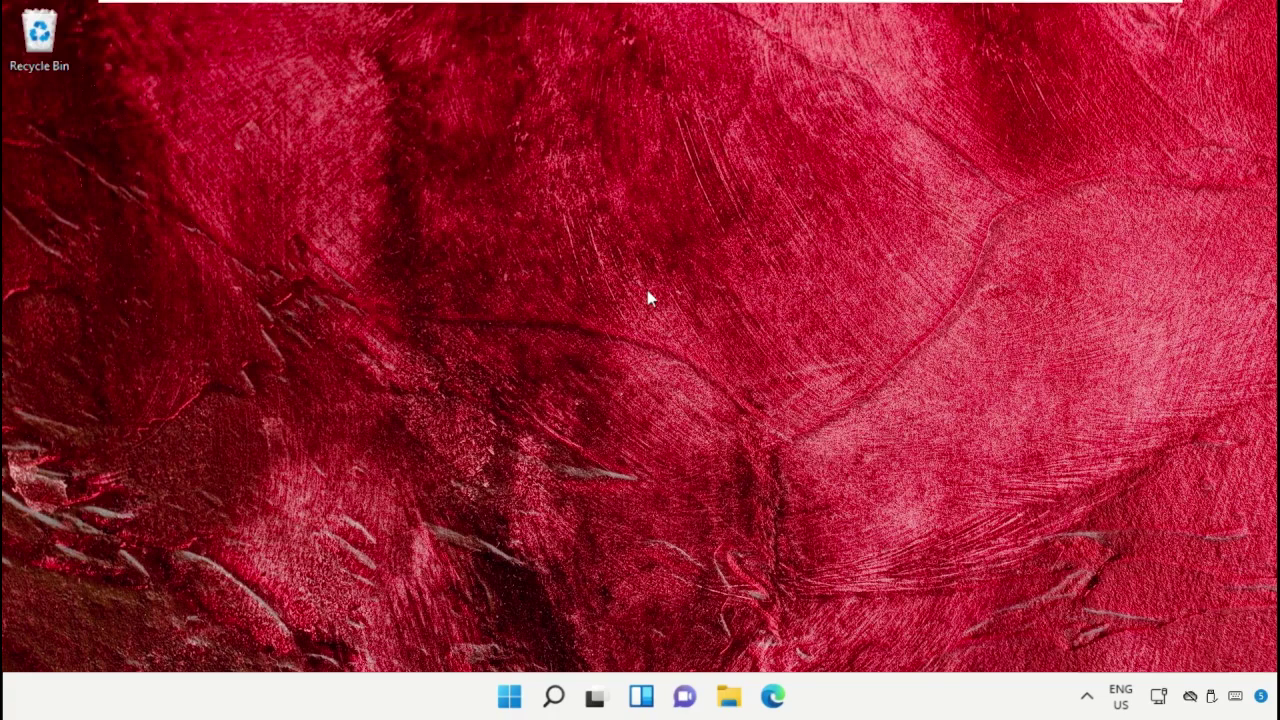
Step: Open the High performance plan's advanced power settings via 'Choose a power plan'
{"action": "left_click", "coordinate": [555, 700]}
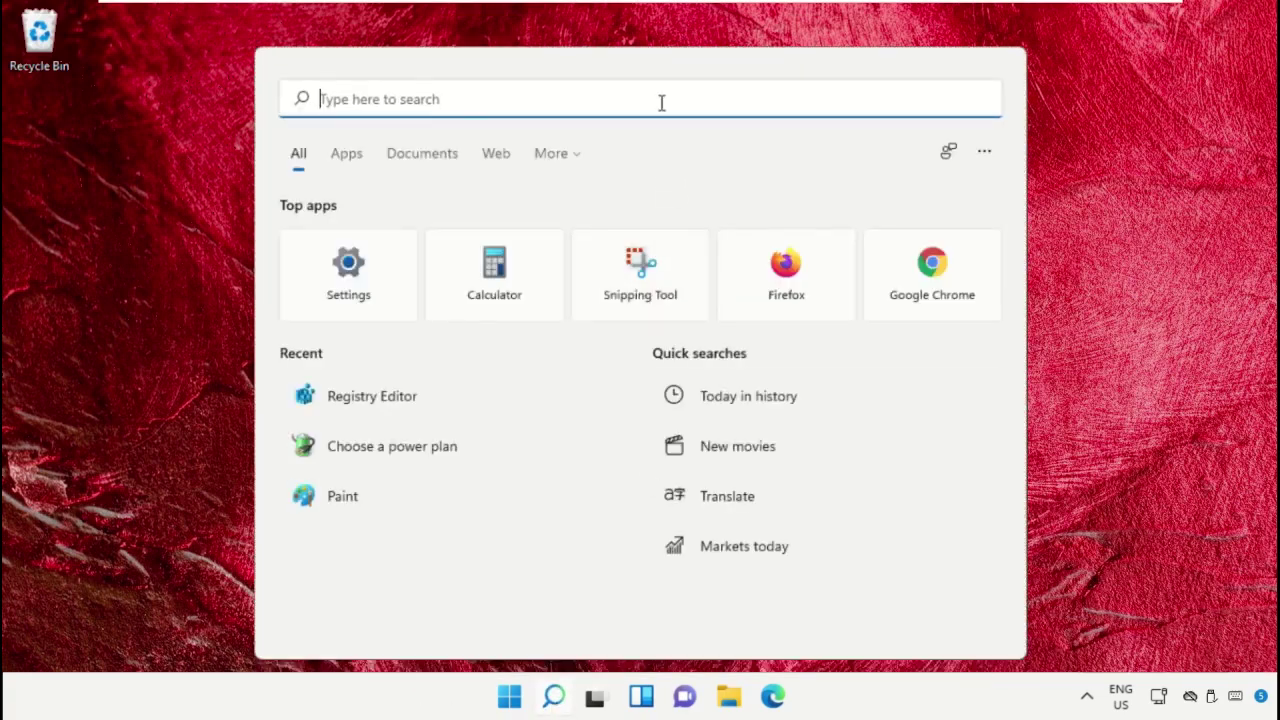
{"action": "type", "text": "Choose a power plan"}
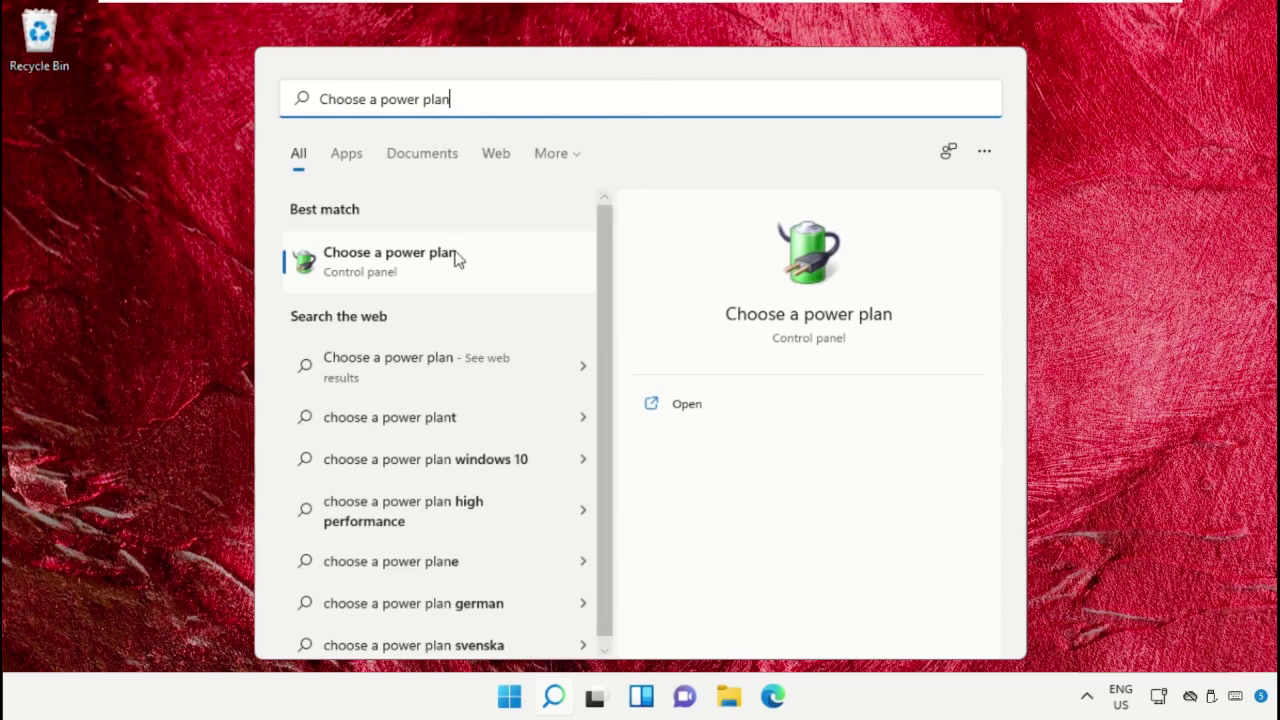
{"action": "left_click", "coordinate": [455, 258]}
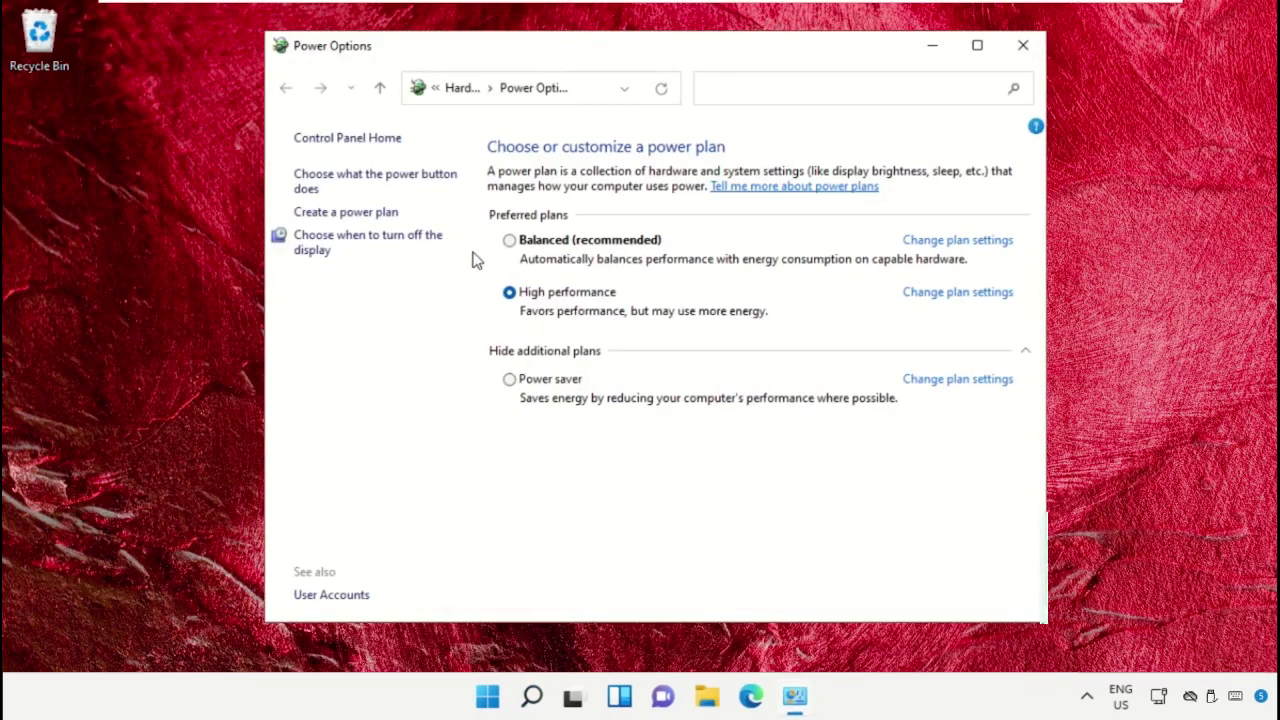
{"action": "left_click", "coordinate": [968, 293]}
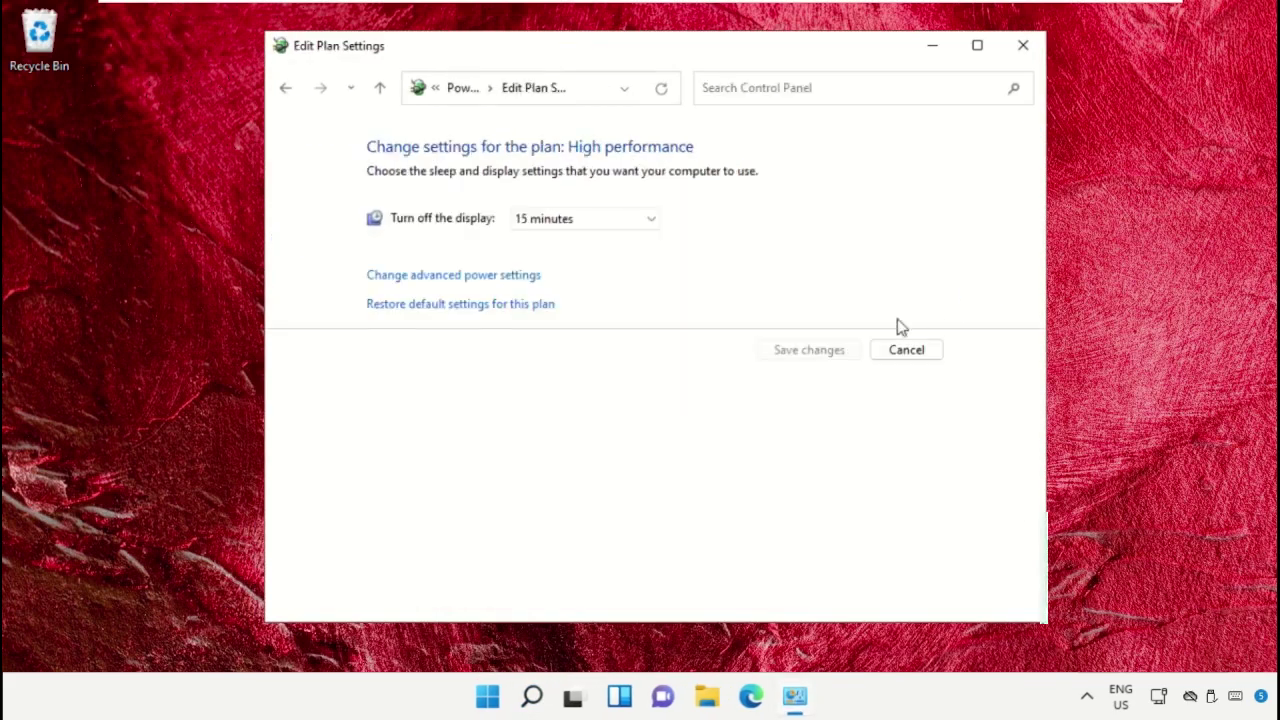
{"action": "left_click", "coordinate": [466, 276]}
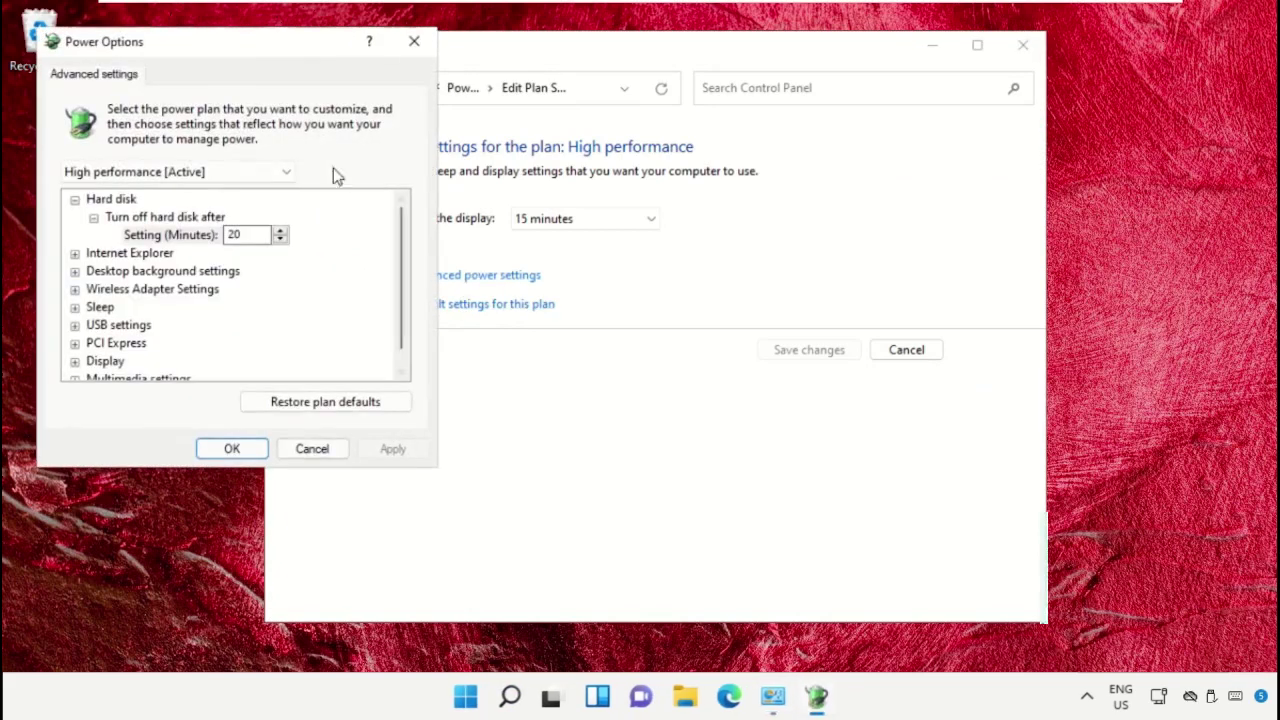
{"action": "left_click_drag", "start_coordinate": [296, 52], "coordinate": [737, 53]}
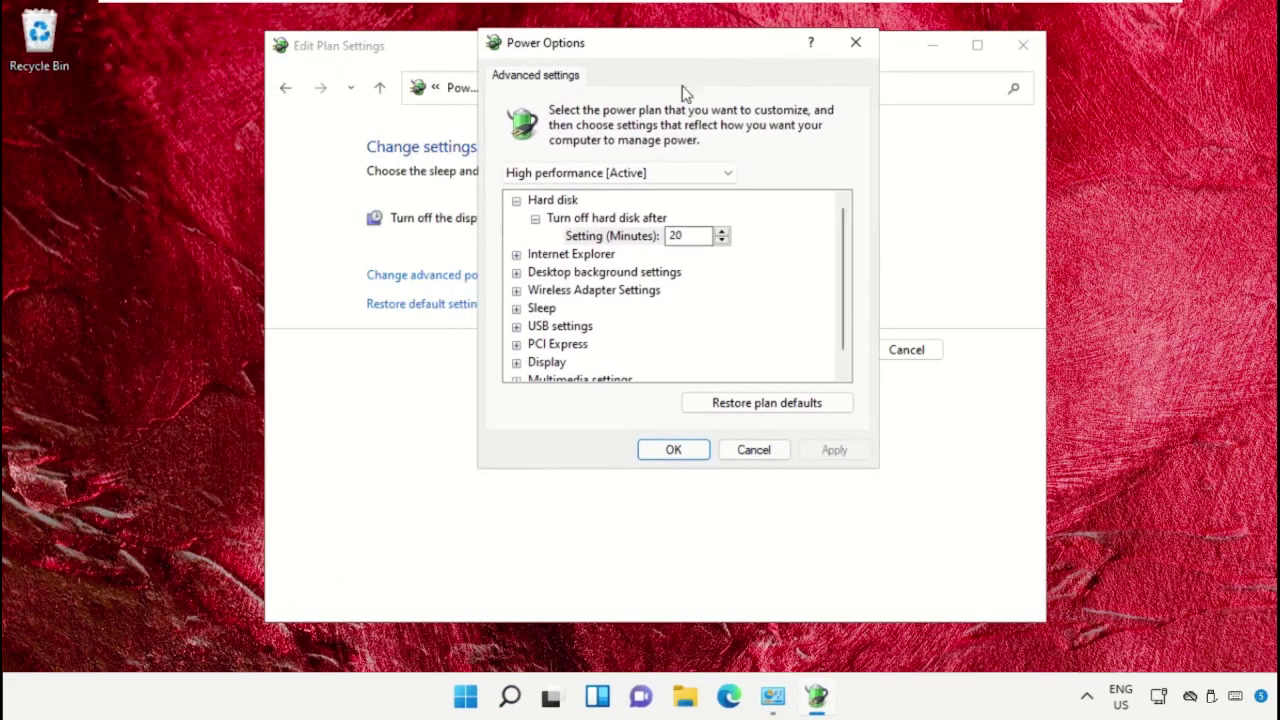
Step: Set Desktop background settings > Slide show to Available, apply, and close the plan settings
{"action": "left_click", "coordinate": [608, 278]}
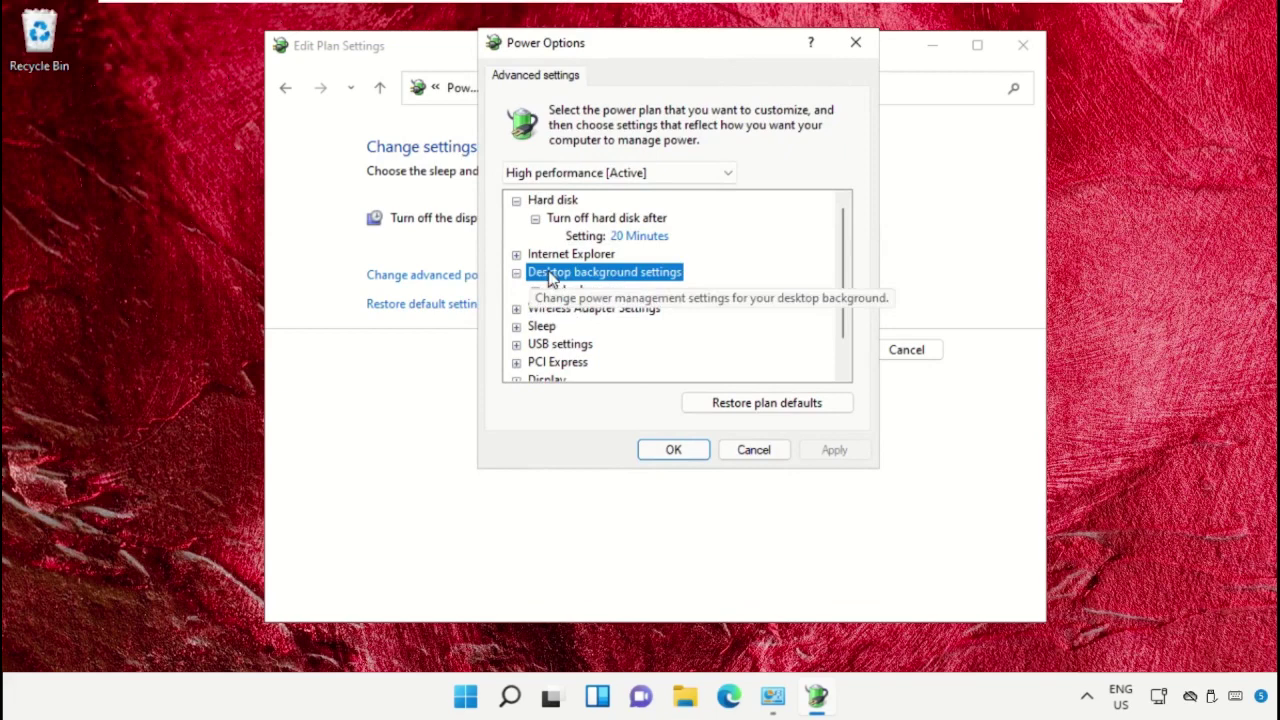
{"action": "left_click", "coordinate": [516, 272]}
{"action": "left_click", "coordinate": [536, 291]}
{"action": "left_click", "coordinate": [567, 292]}
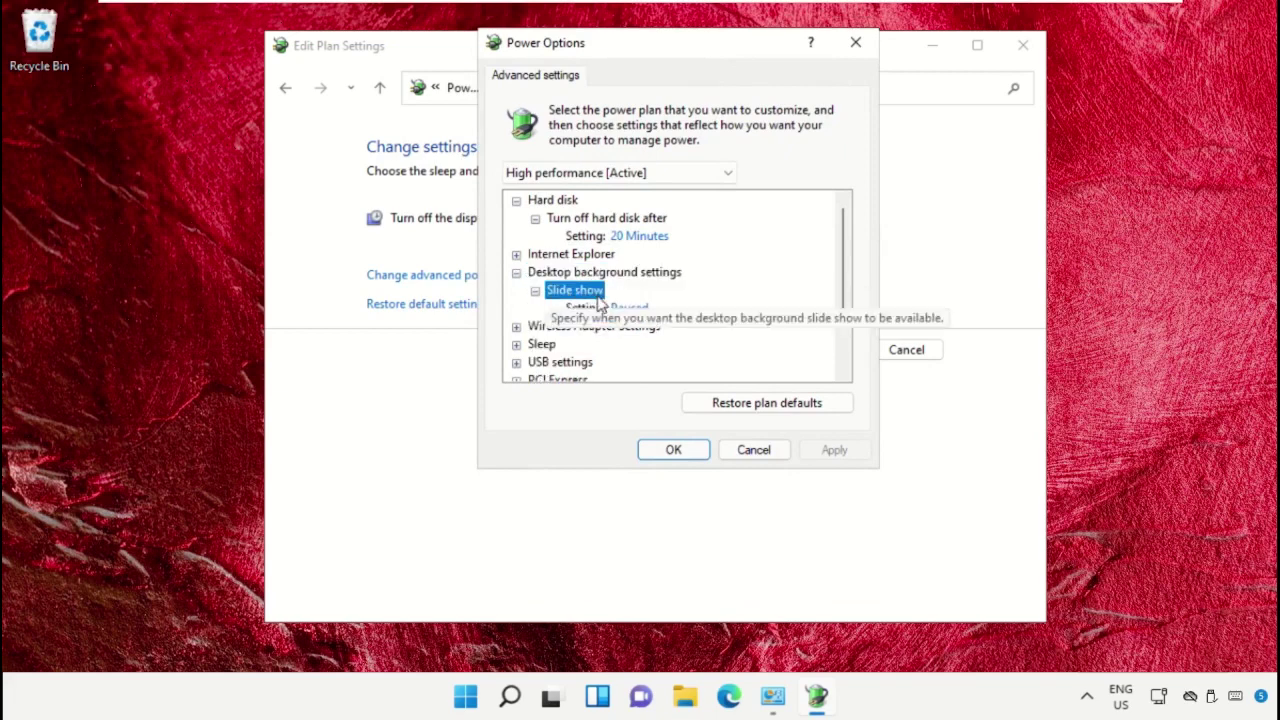
{"action": "left_click", "coordinate": [638, 310]}
{"action": "left_click", "coordinate": [679, 309]}
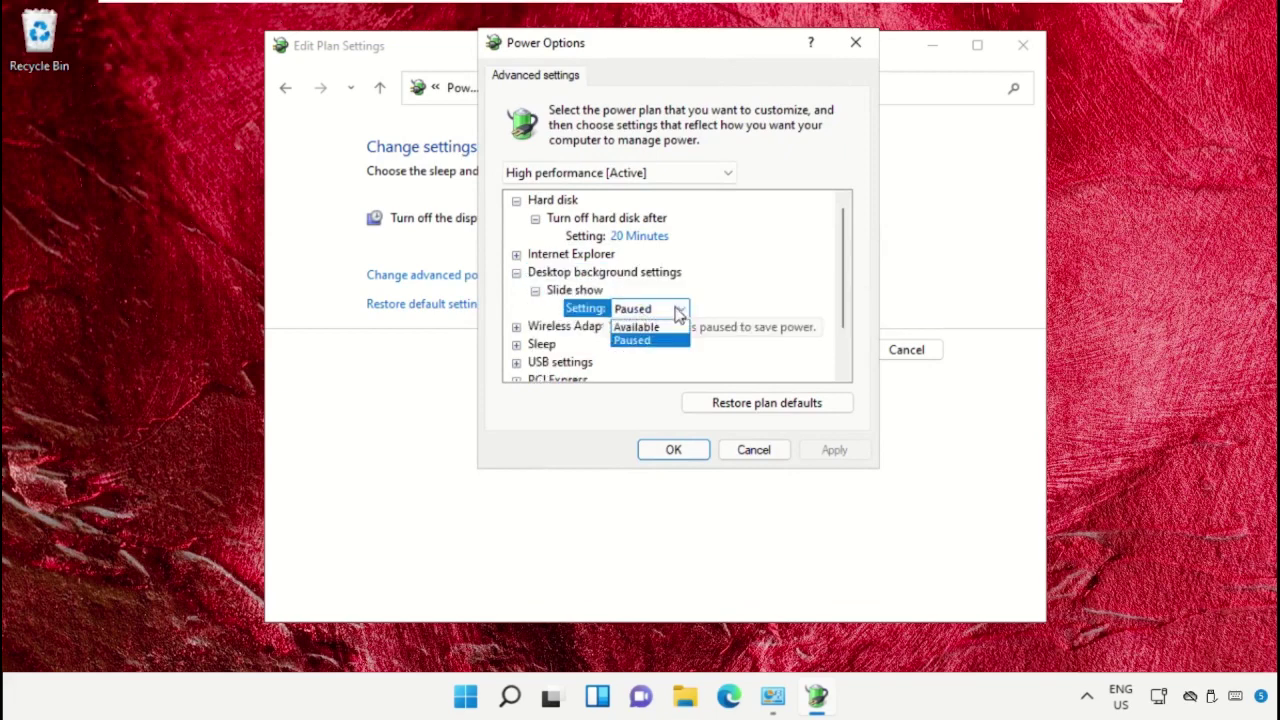
{"action": "left_click", "coordinate": [662, 326]}
{"action": "left_click", "coordinate": [836, 449]}
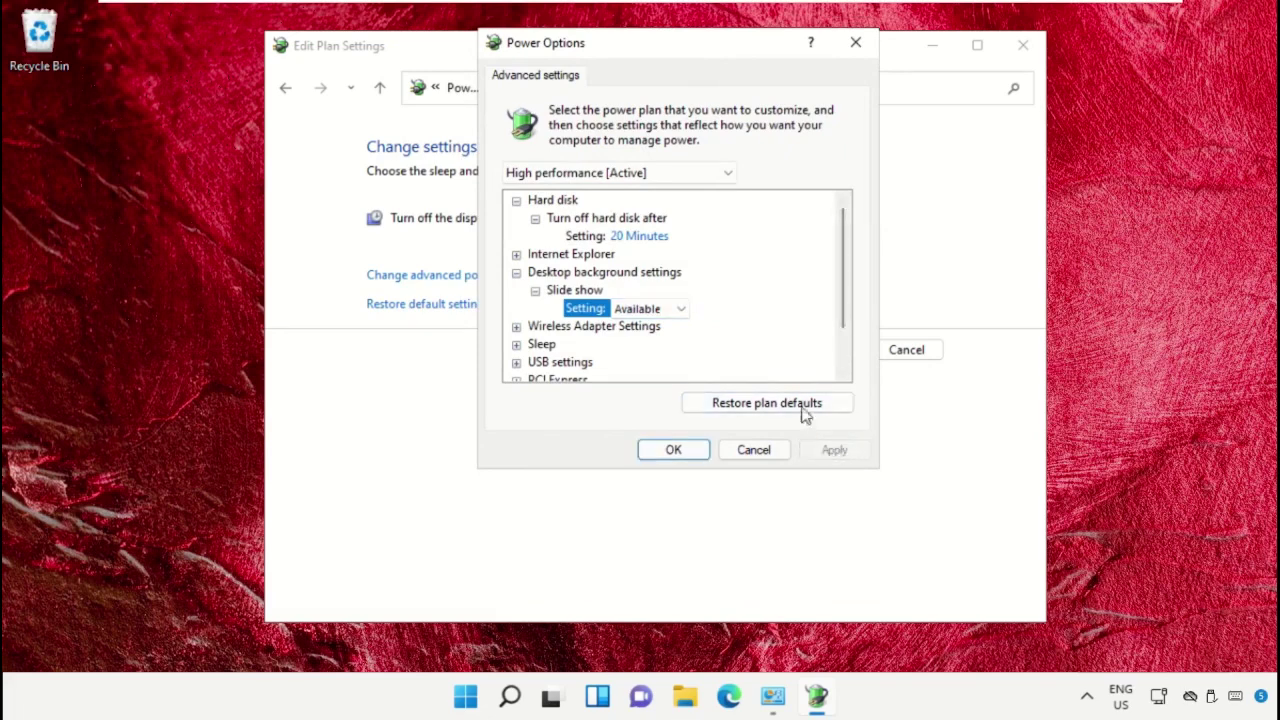
{"action": "left_click", "coordinate": [676, 450]}
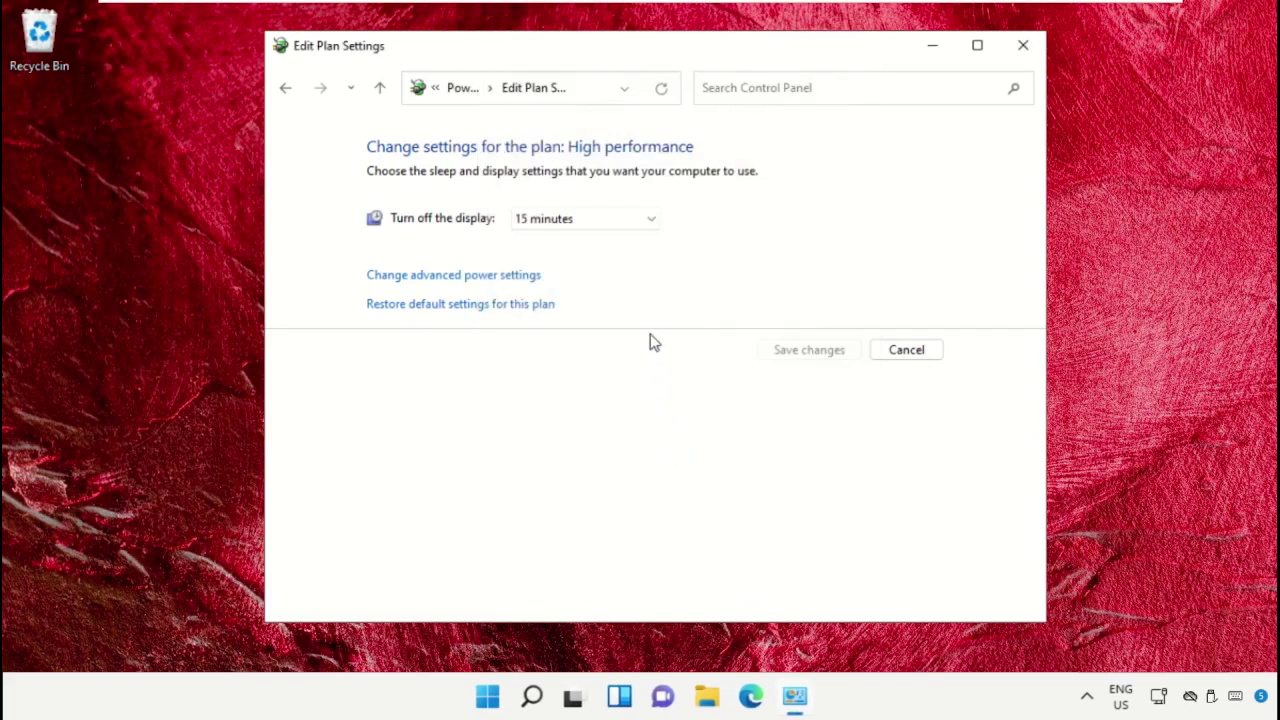
{"action": "left_click", "coordinate": [1012, 47]}
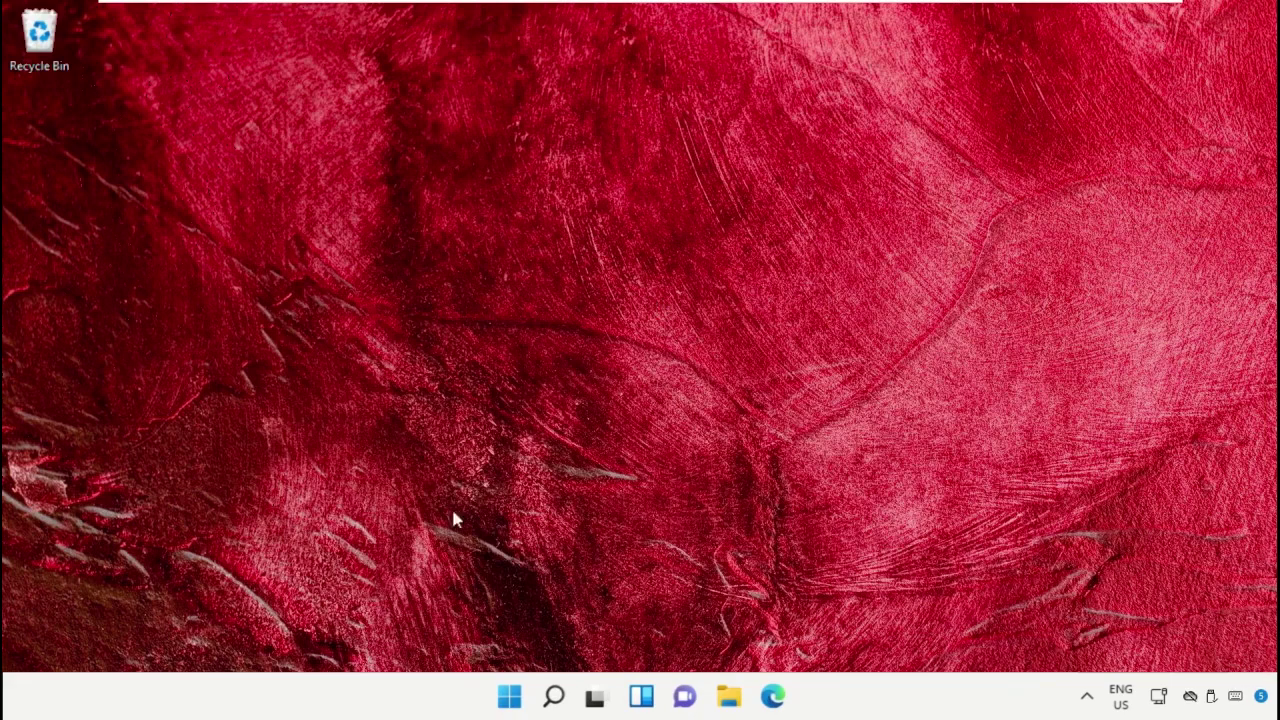
Step: Open Indexing Options and its Advanced File Types list
{"action": "left_click", "coordinate": [556, 697]}
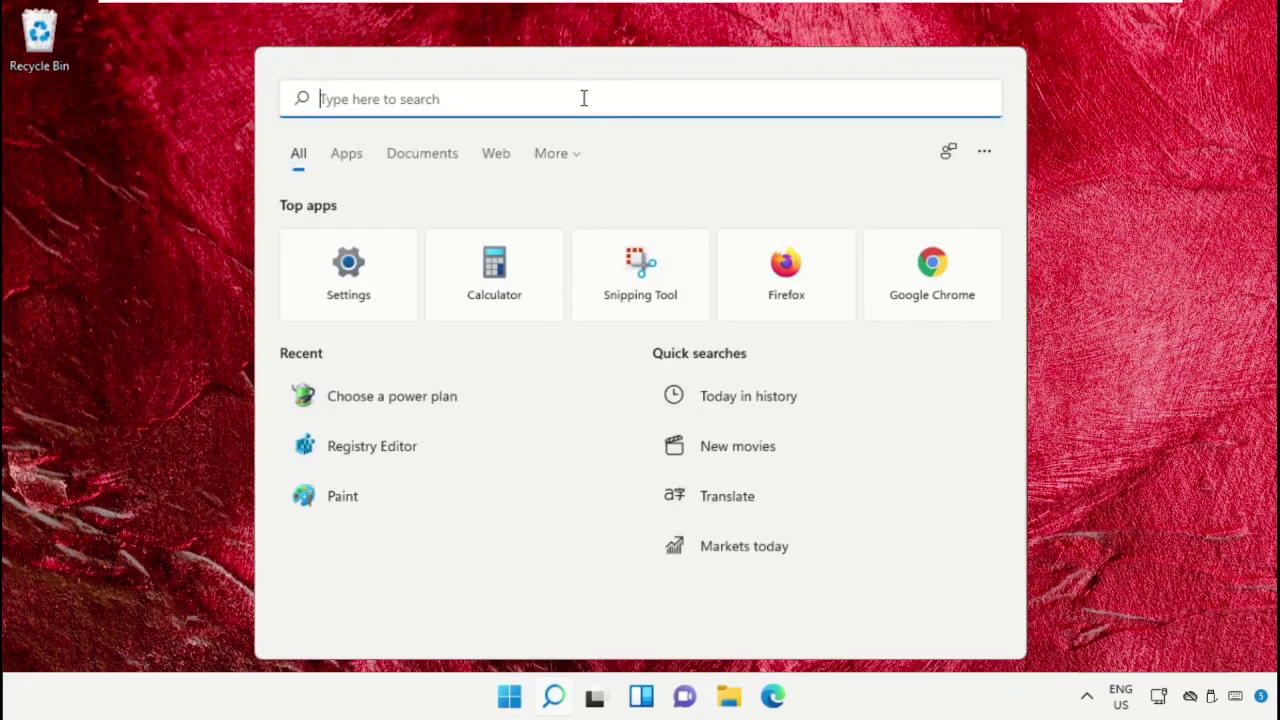
{"action": "type", "text": "Indexing Options"}
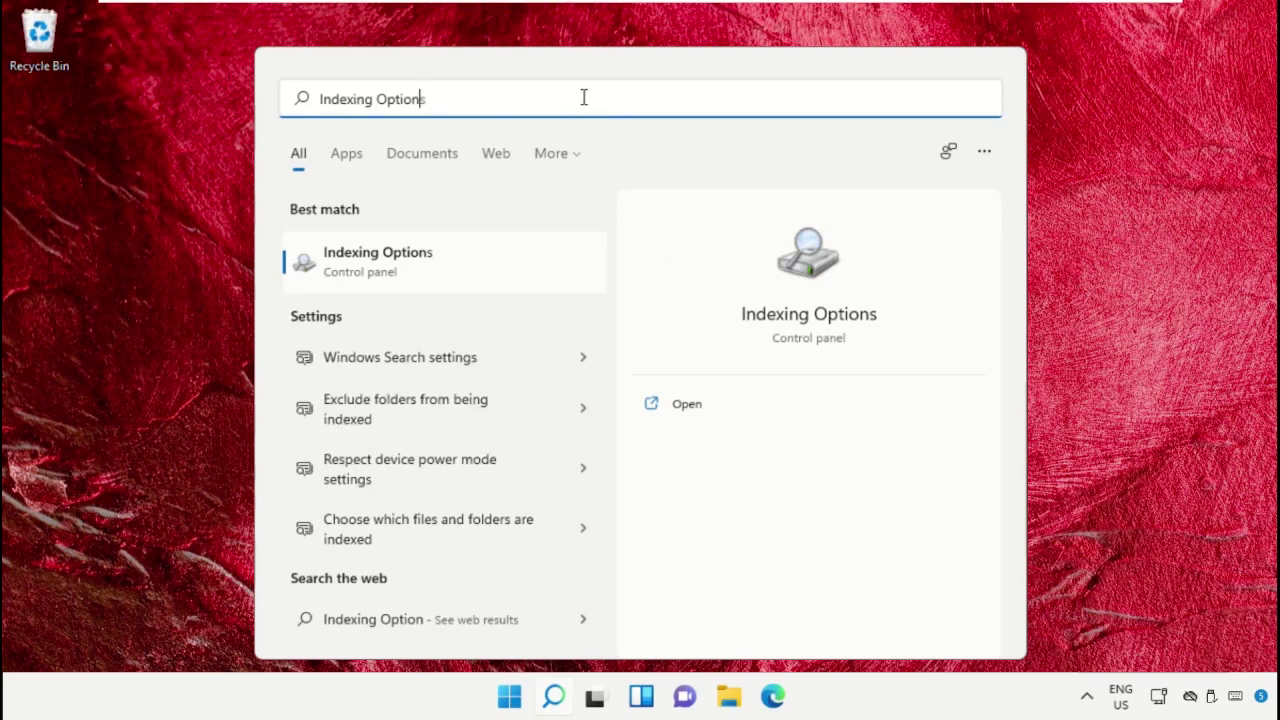
{"action": "left_click", "coordinate": [390, 270]}
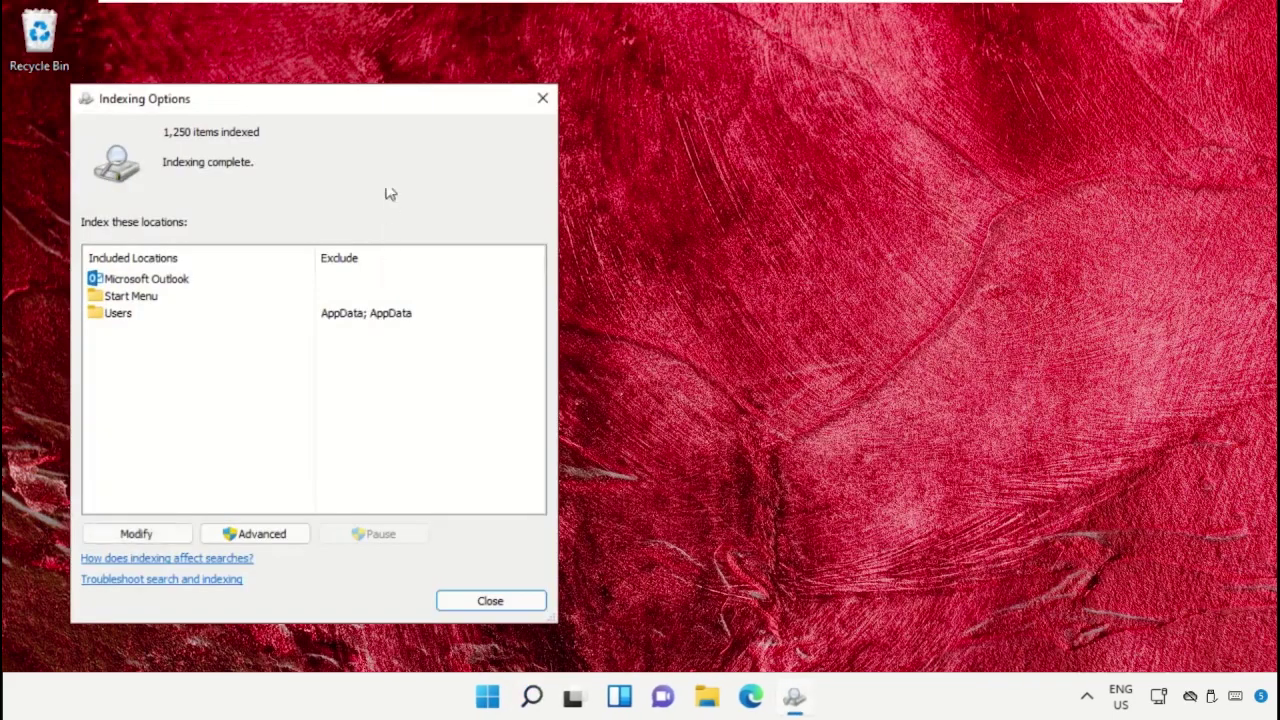
{"action": "left_click_drag", "start_coordinate": [388, 111], "coordinate": [668, 67]}
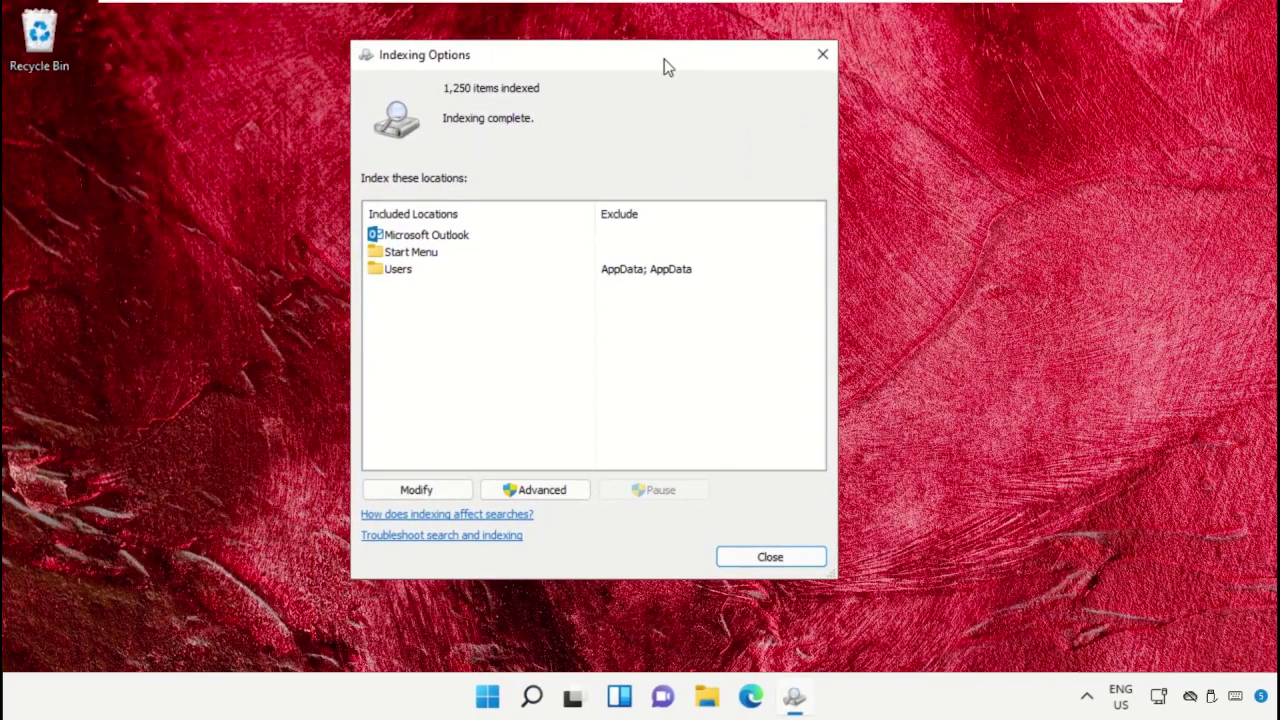
{"action": "left_click", "coordinate": [530, 490]}
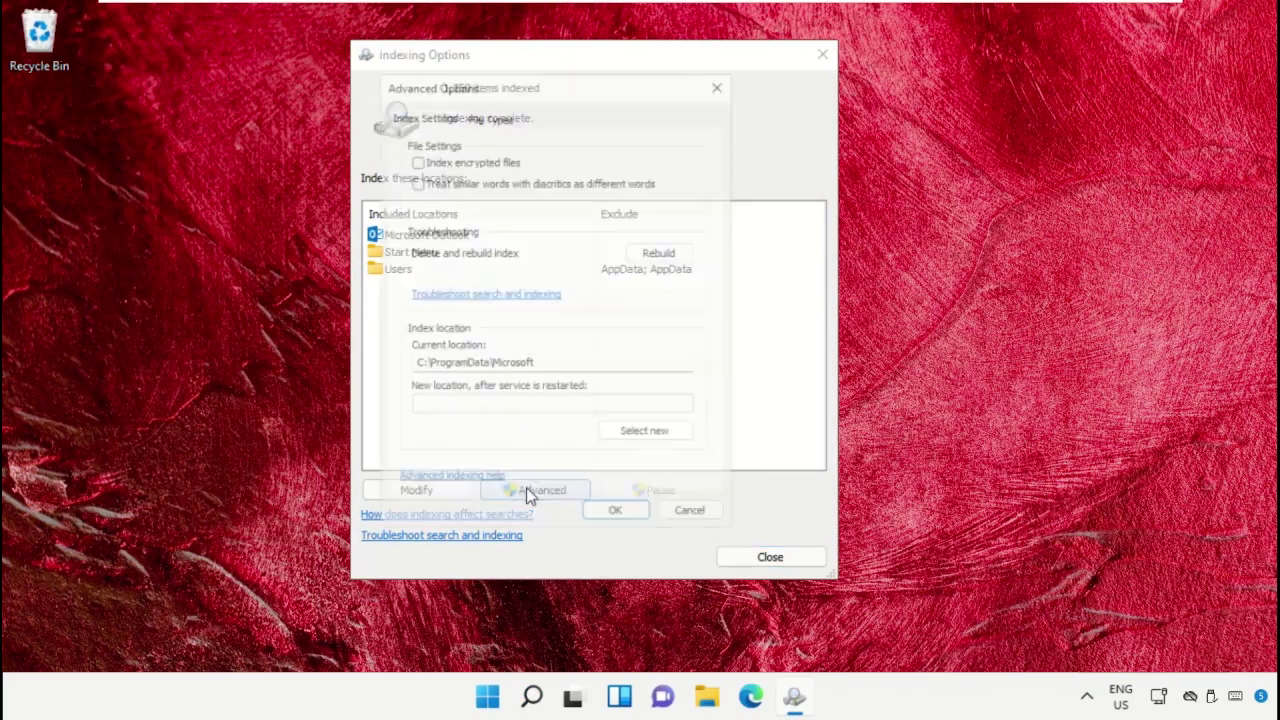
{"action": "left_click", "coordinate": [470, 104]}
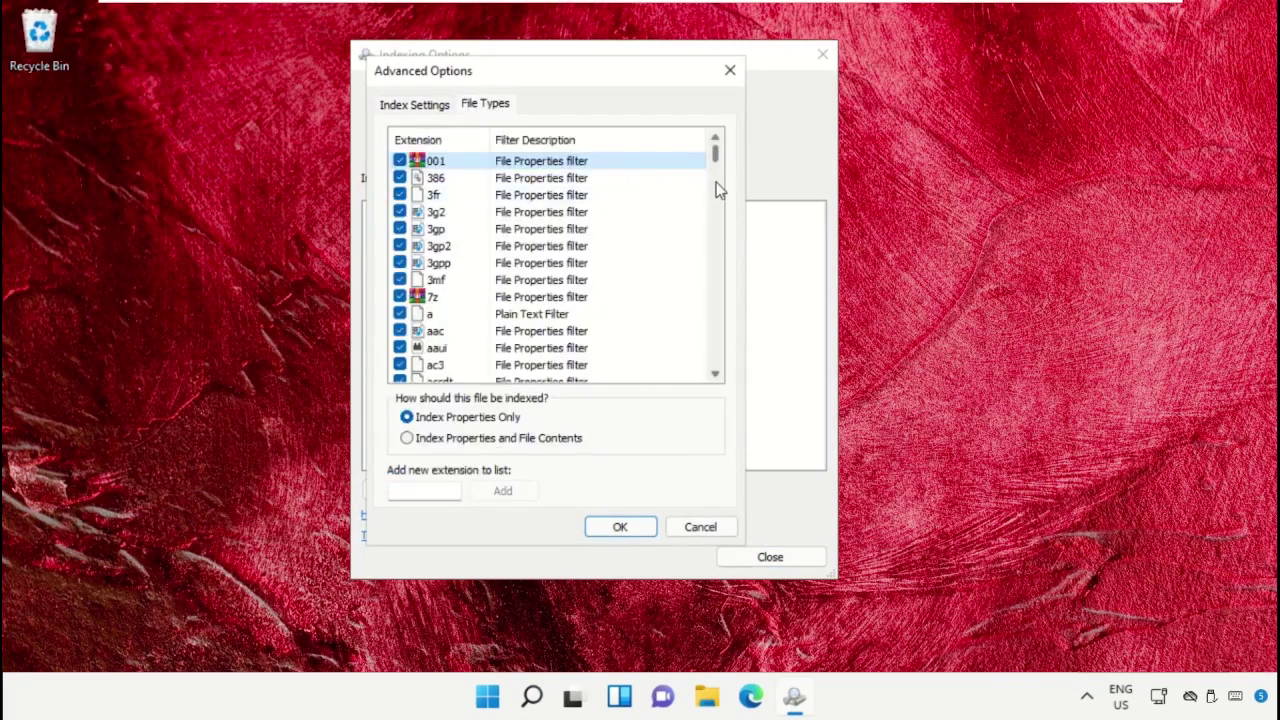
Step: Tick the jpg and png extensions, confirm with OK, and close Indexing Options
{"action": "key", "text": "j"}
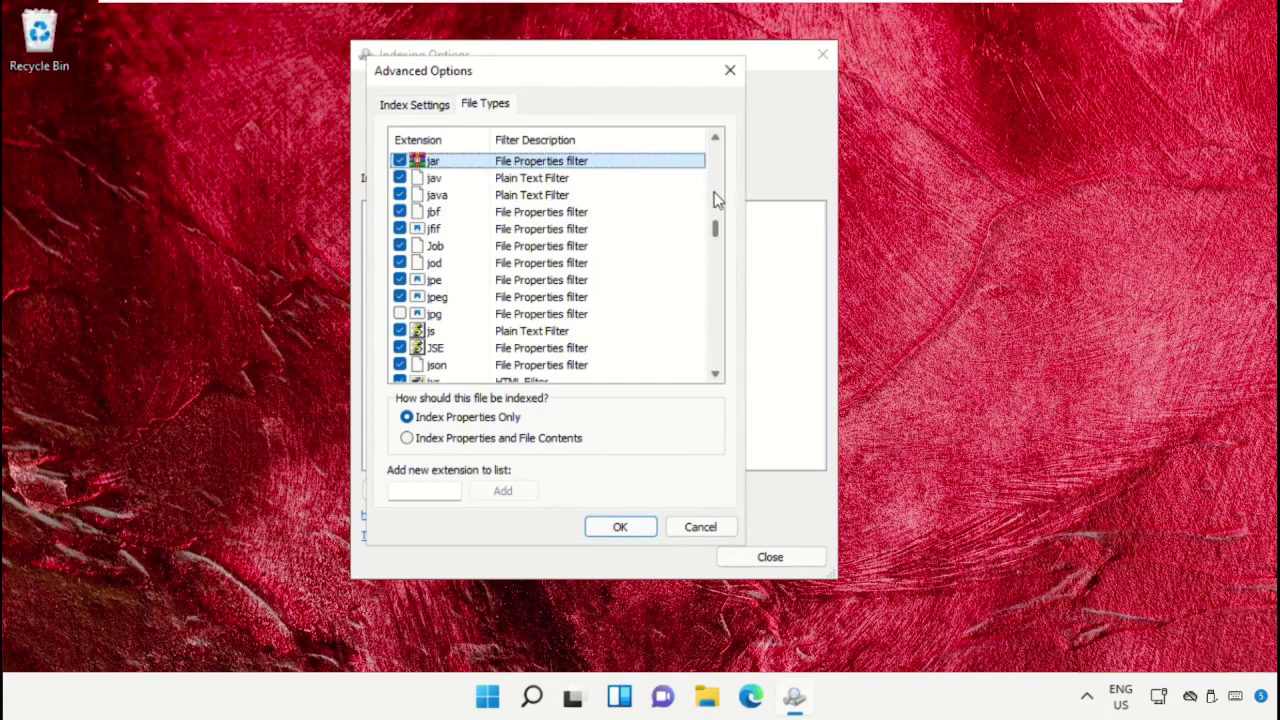
{"action": "left_click", "coordinate": [400, 314]}
{"action": "left_click", "coordinate": [400, 314]}
{"action": "key", "text": "p"}
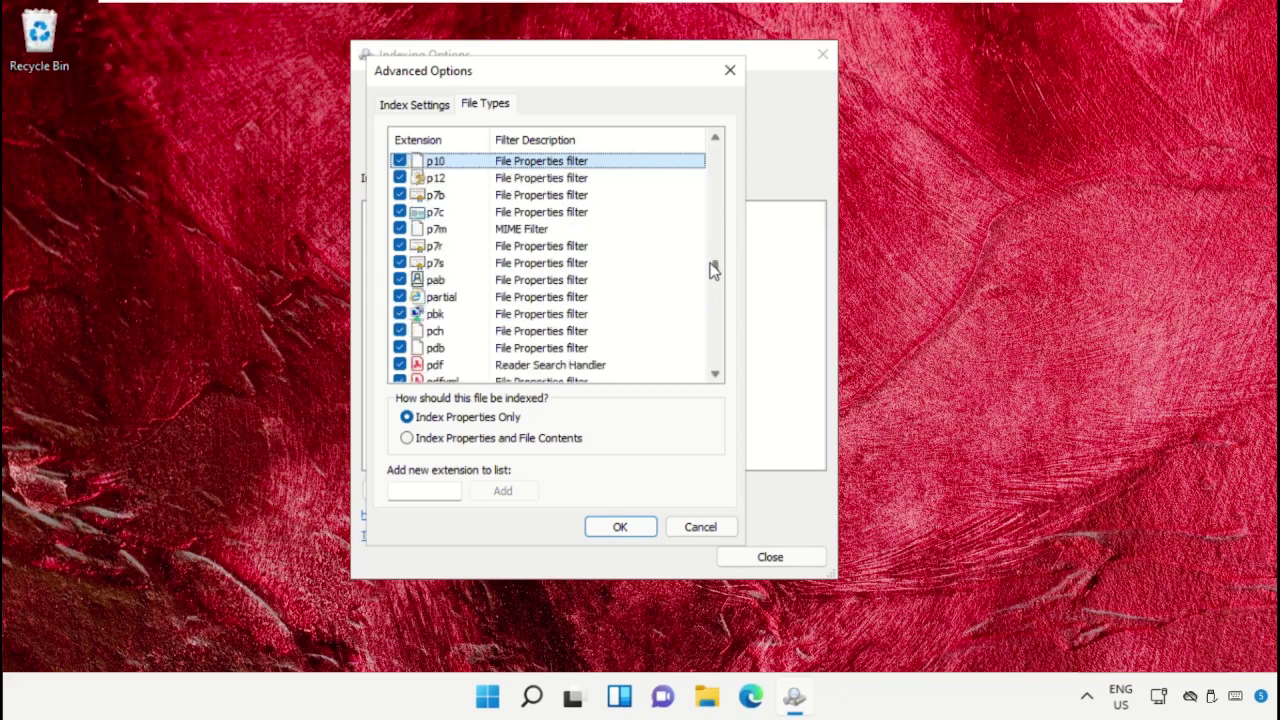
{"action": "scroll", "coordinate": [640, 277], "scroll_direction": "down", "scroll_amount": 4}
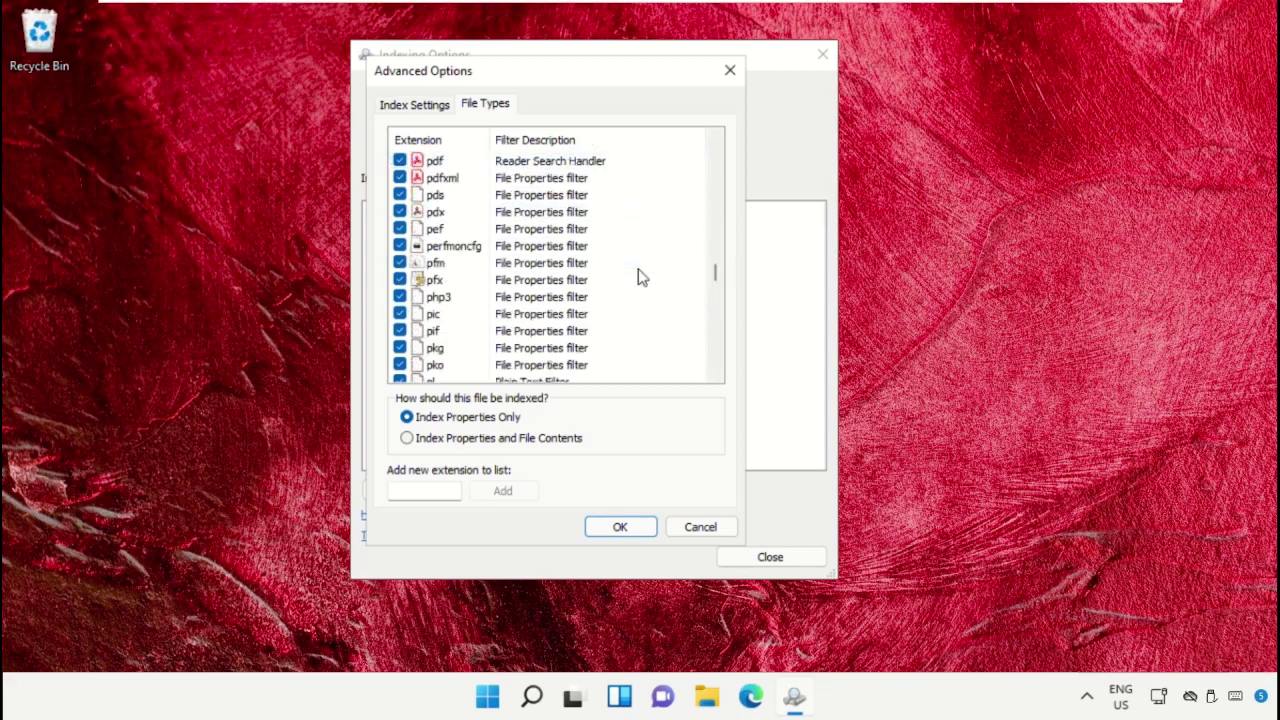
{"action": "scroll", "coordinate": [640, 277], "scroll_direction": "down", "scroll_amount": 5}
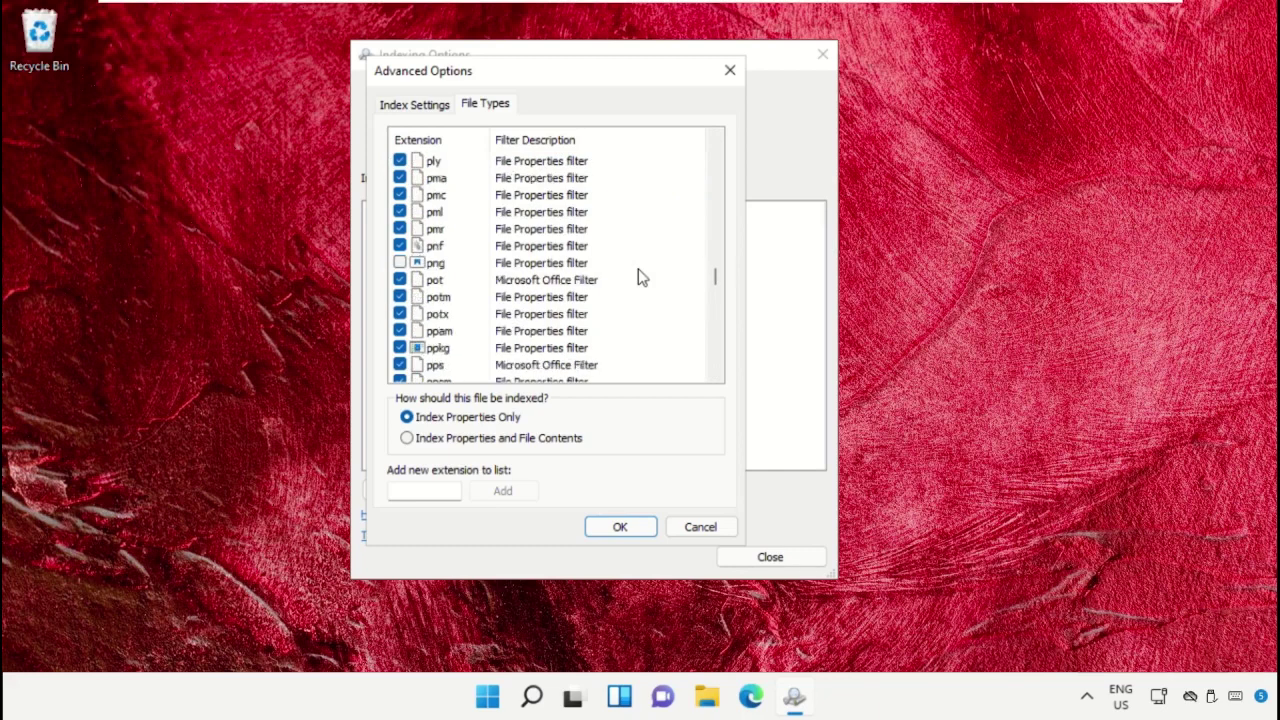
{"action": "left_click", "coordinate": [401, 263]}
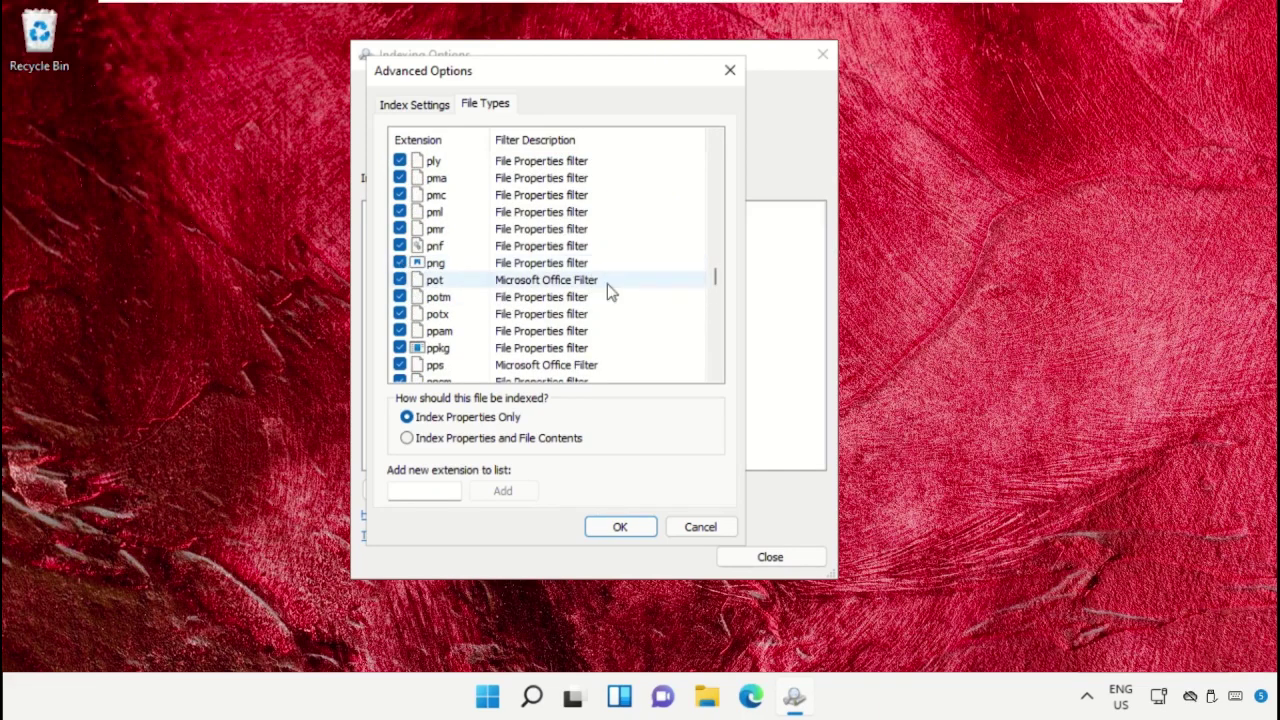
{"action": "left_click", "coordinate": [604, 528]}
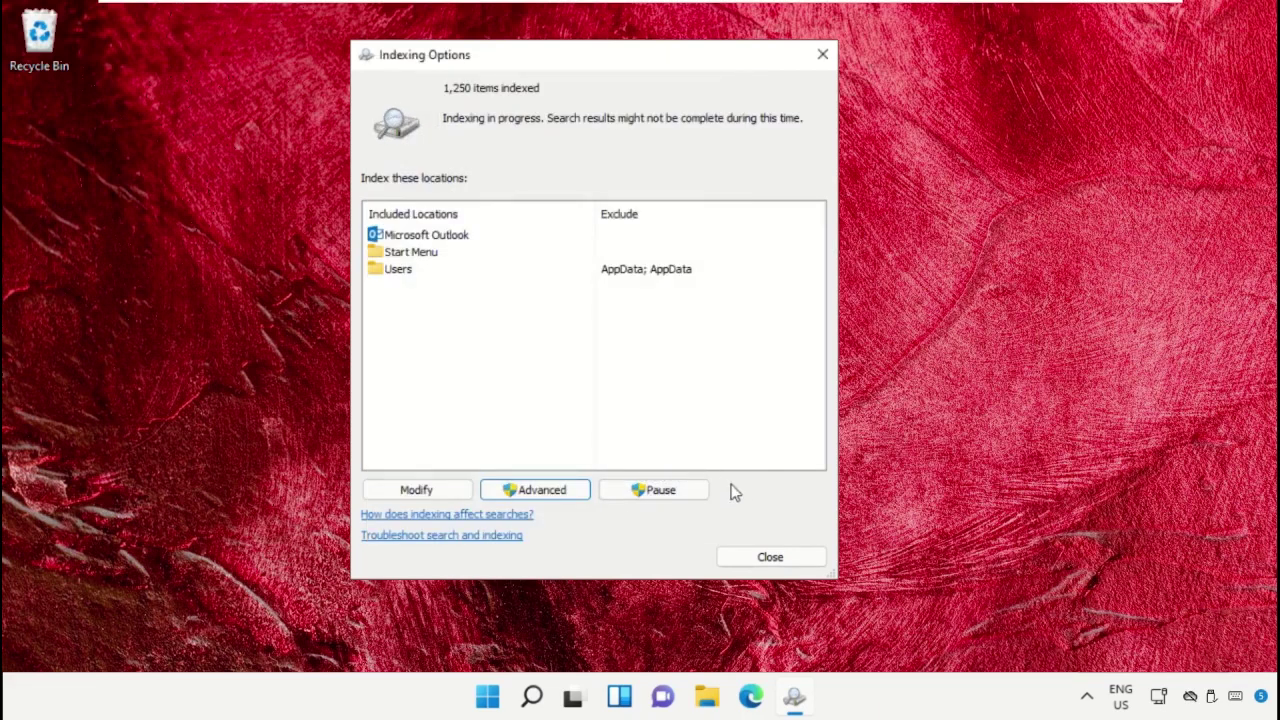
{"action": "left_click", "coordinate": [766, 560]}
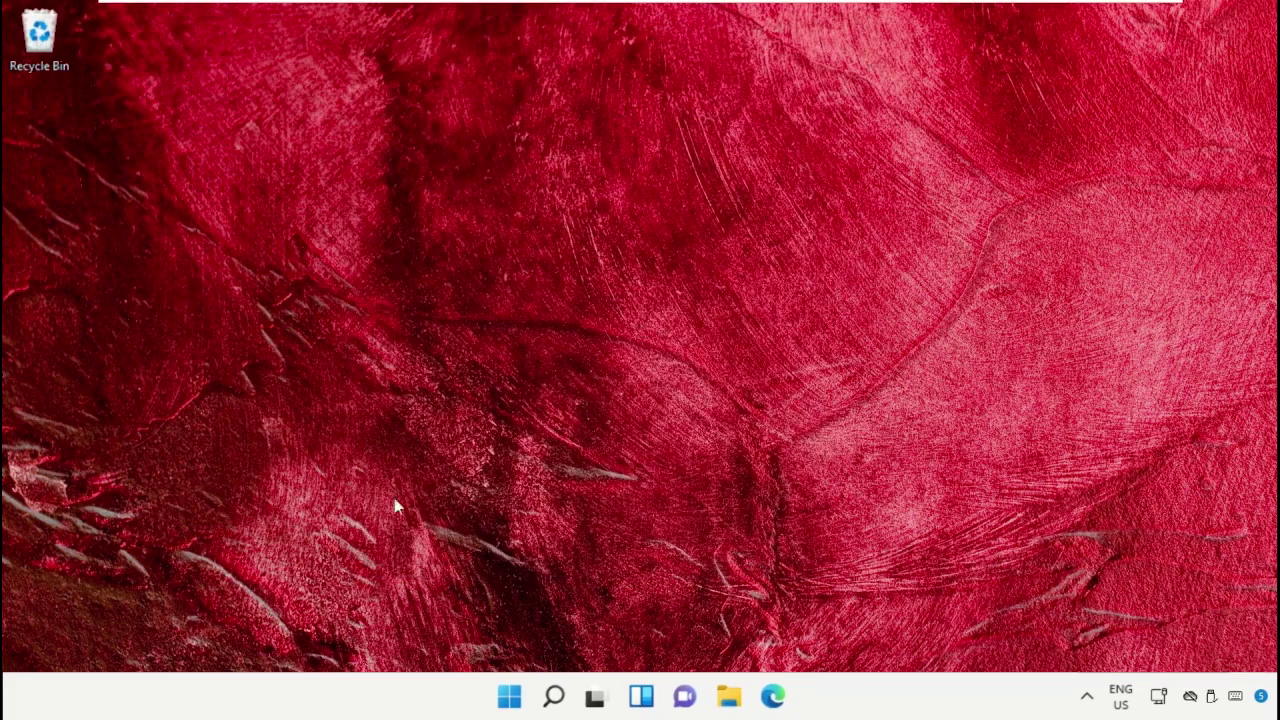
Step: Launch Registry Editor from search, allowing it to make changes
{"action": "left_click", "coordinate": [553, 697]}
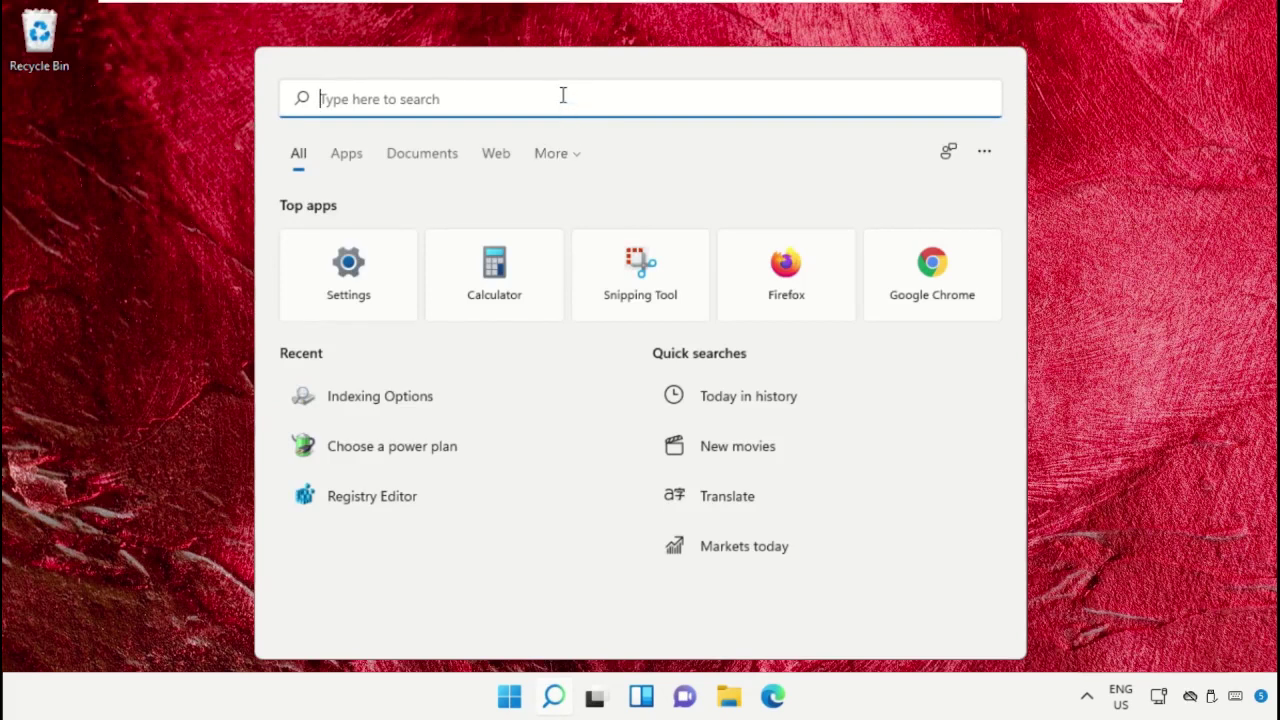
{"action": "type", "text": "Regedit"}
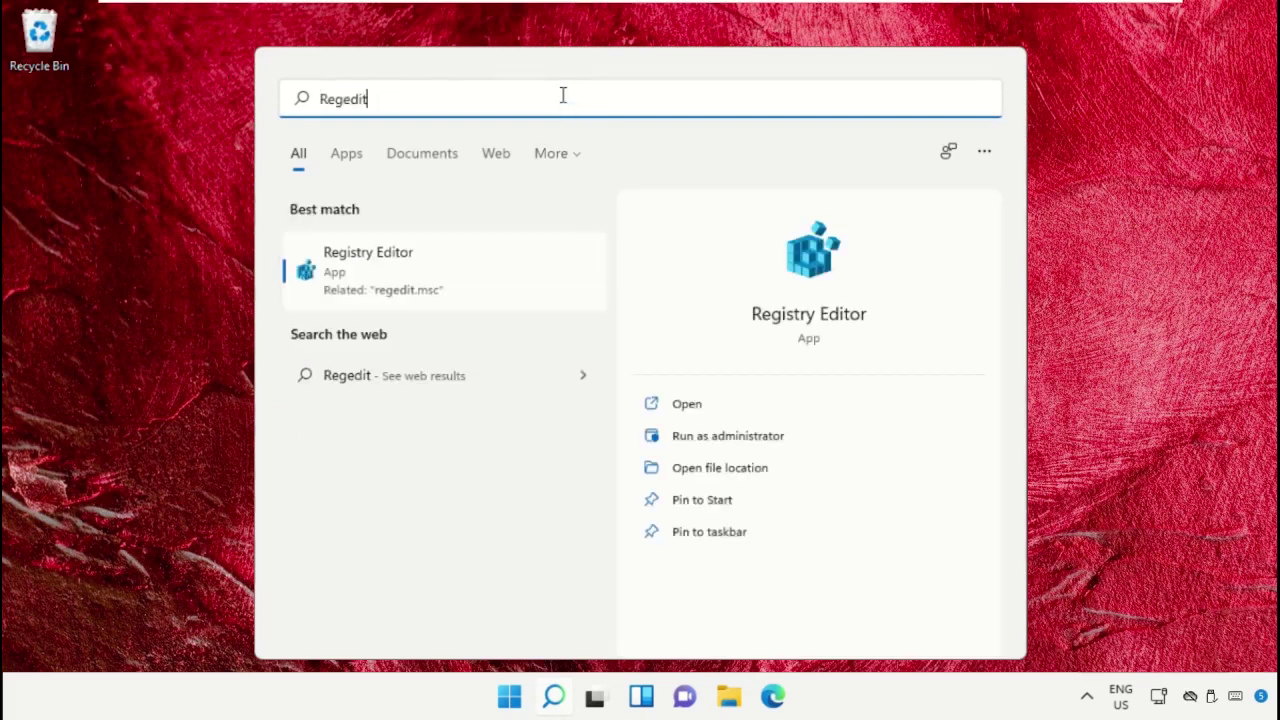
{"action": "left_click", "coordinate": [443, 278]}
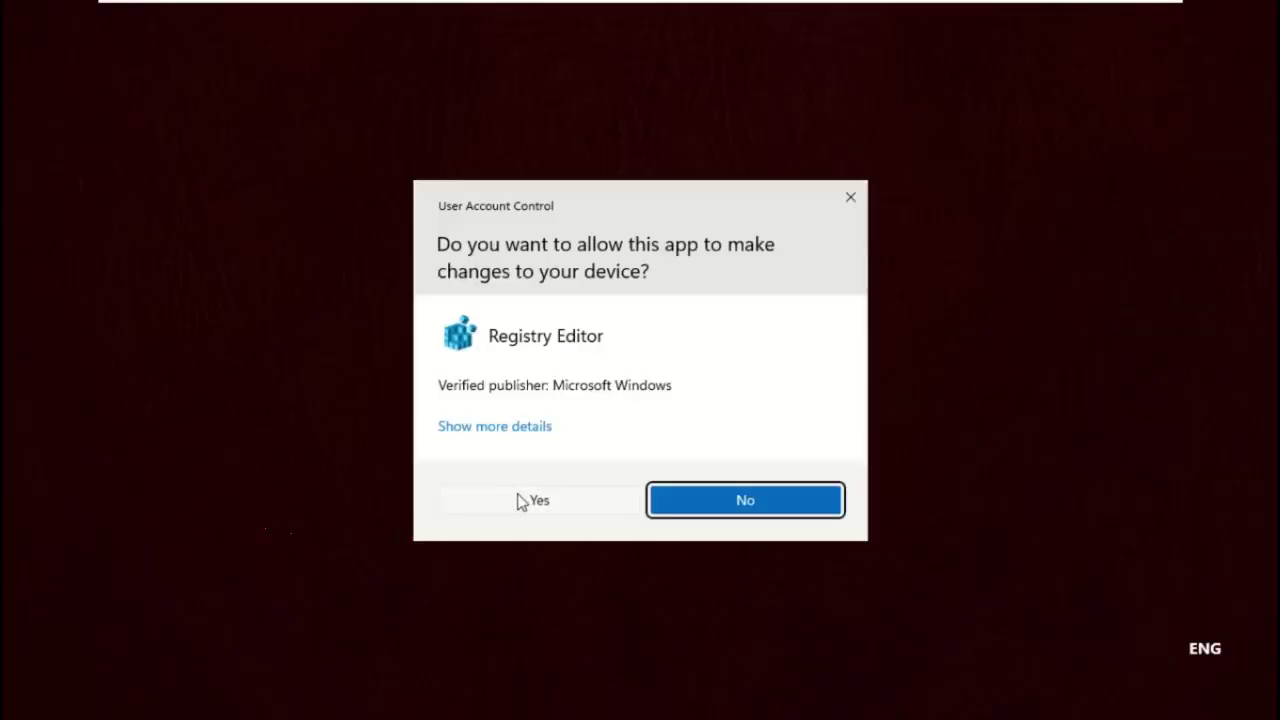
{"action": "left_click", "coordinate": [521, 500]}
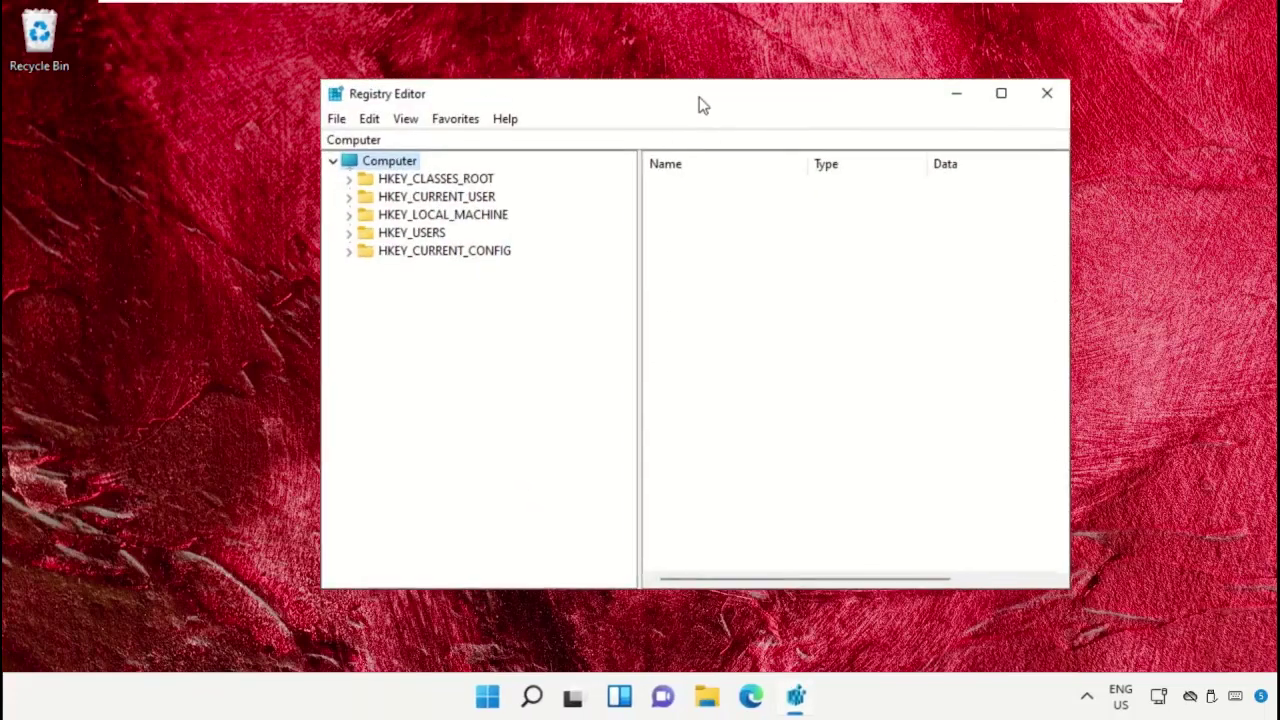
{"action": "left_click_drag", "start_coordinate": [700, 106], "coordinate": [697, 68]}
Step: Expand HKEY_LOCAL_MACHINE\SOFTWARE\Policies in the registry tree
{"action": "left_click", "coordinate": [470, 179]}
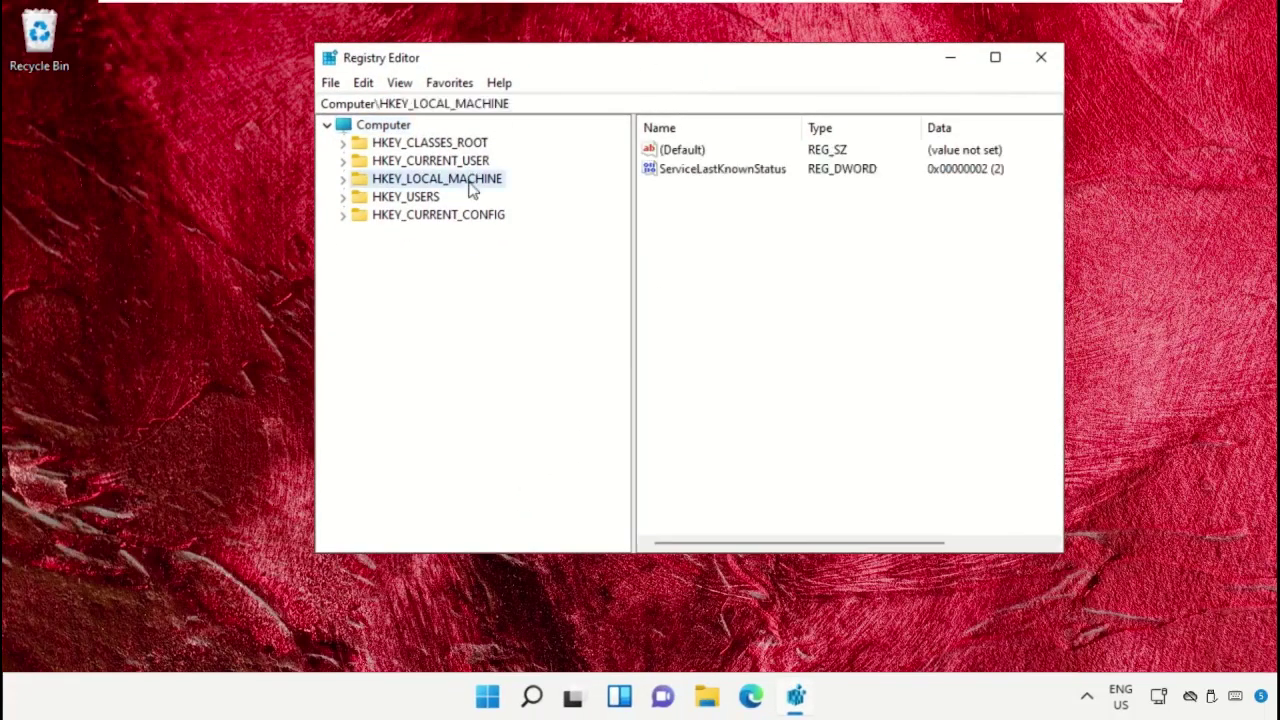
{"action": "left_click", "coordinate": [343, 180]}
{"action": "left_click", "coordinate": [412, 268]}
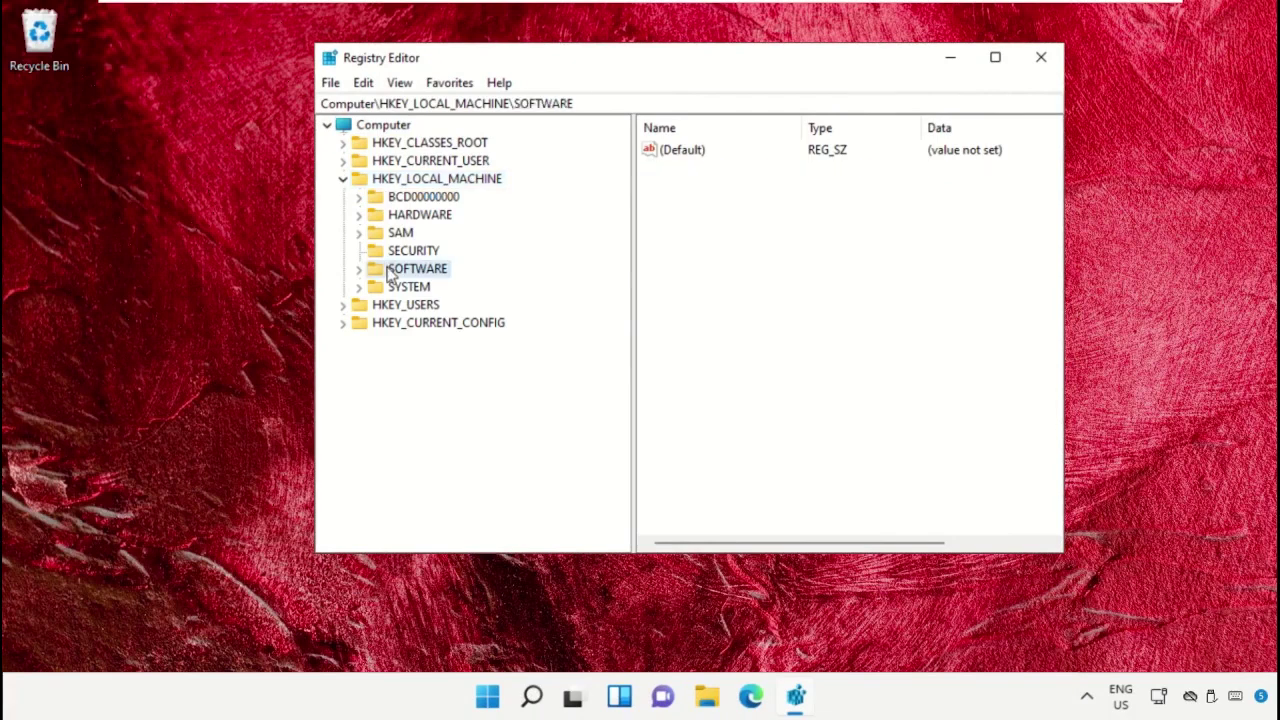
{"action": "left_click", "coordinate": [358, 270]}
{"action": "scroll", "coordinate": [465, 458], "scroll_direction": "down", "scroll_amount": 1}
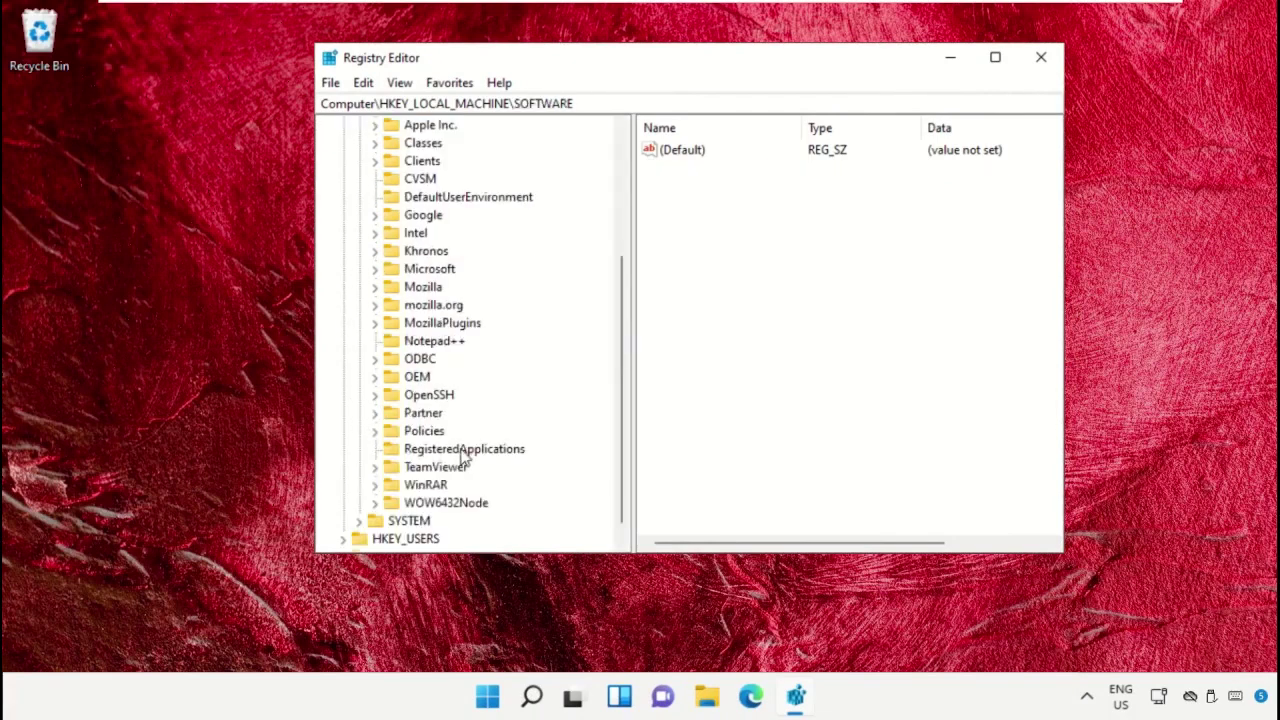
{"action": "left_click", "coordinate": [424, 430]}
{"action": "left_click", "coordinate": [375, 431]}
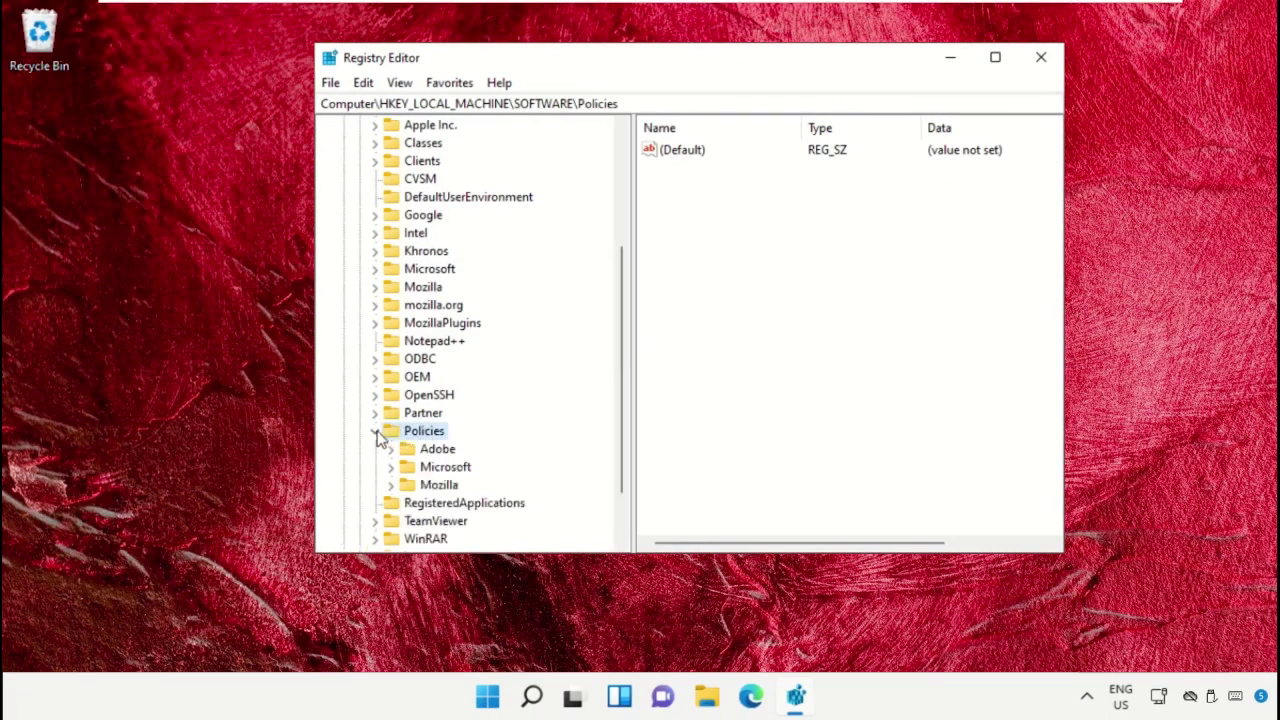
Step: Drill down through Microsoft\Windows\WSDAPI to the Personalization key
{"action": "scroll", "coordinate": [534, 434], "scroll_direction": "down", "scroll_amount": 2}
{"action": "left_click", "coordinate": [452, 395]}
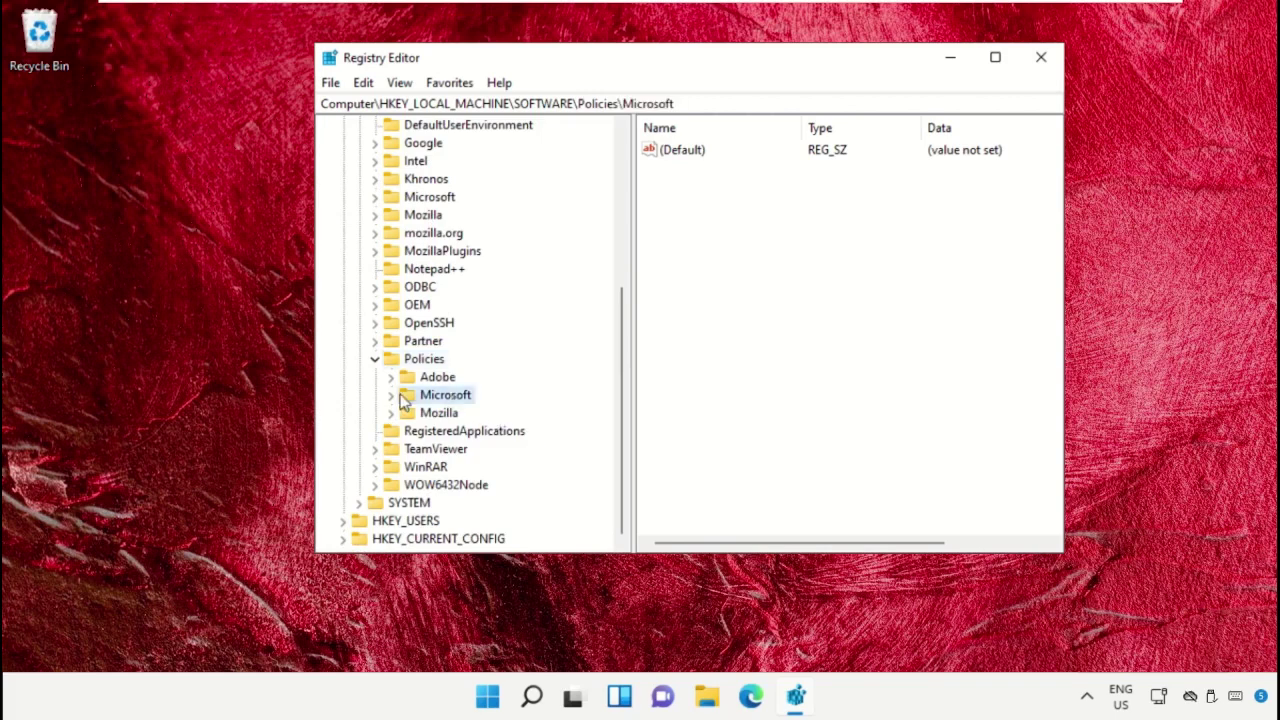
{"action": "left_click", "coordinate": [391, 394]}
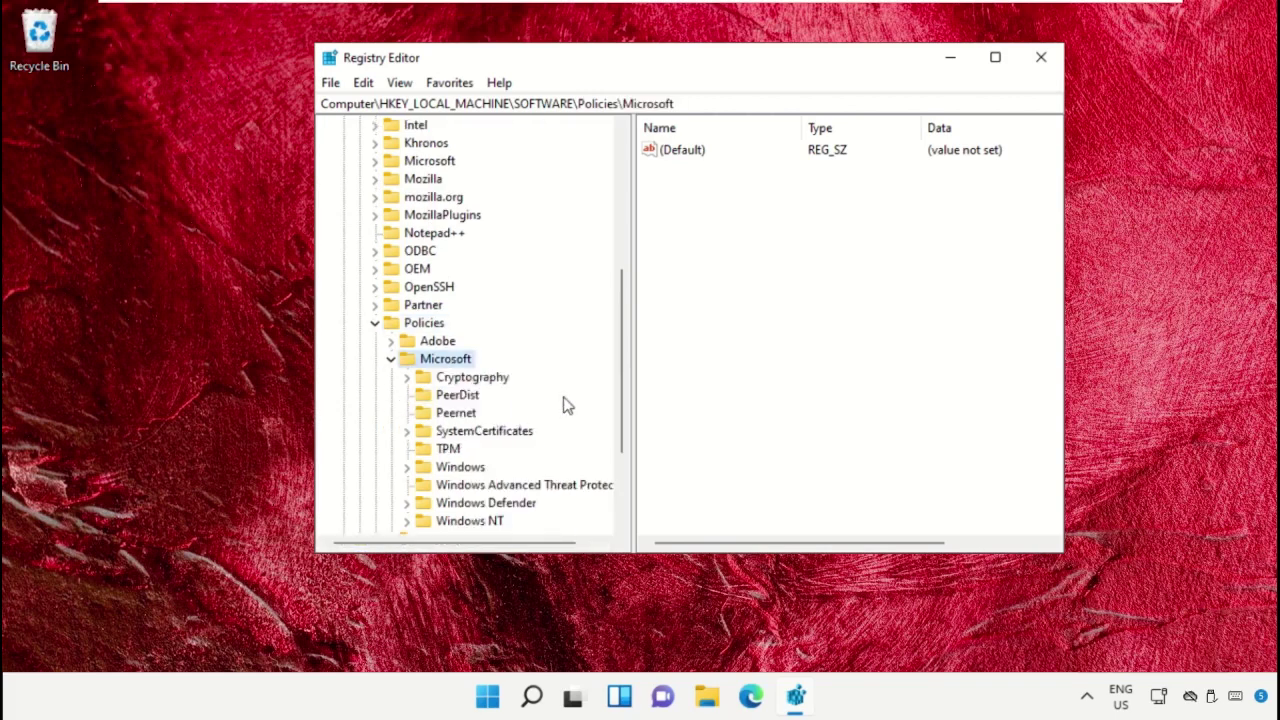
{"action": "scroll", "coordinate": [563, 405], "scroll_direction": "down", "scroll_amount": 3}
{"action": "left_click", "coordinate": [452, 325]}
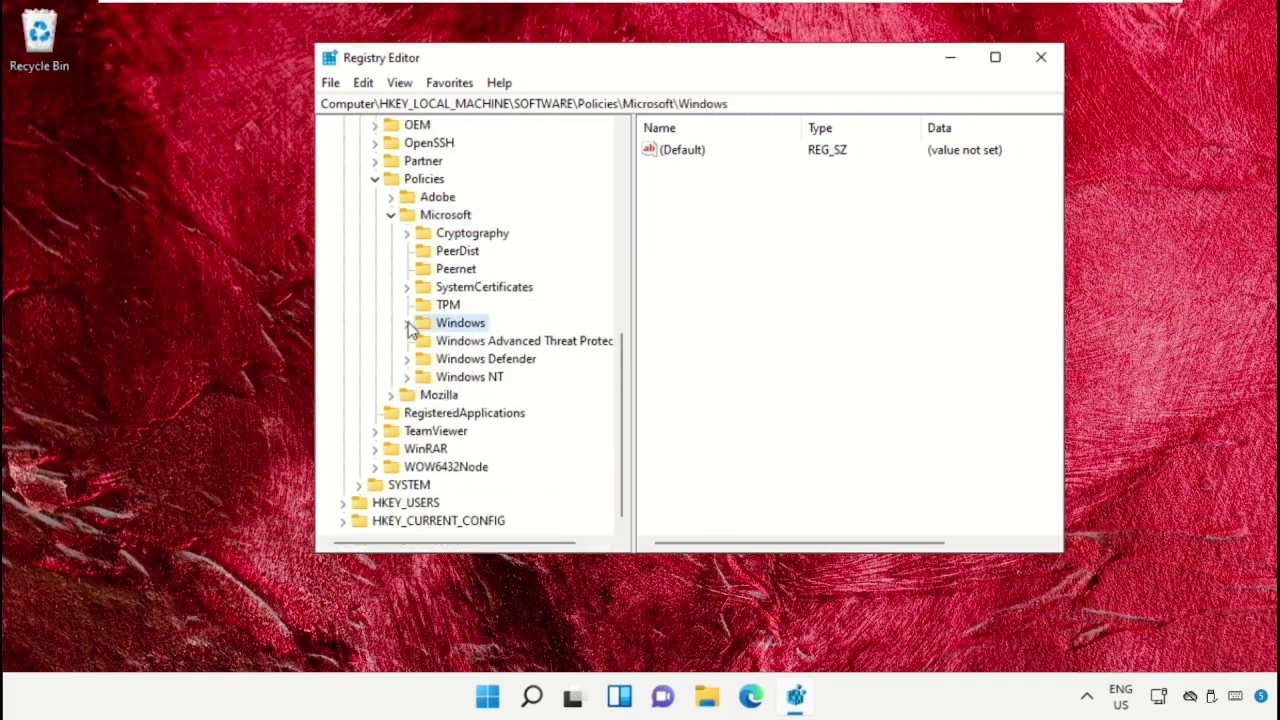
{"action": "left_click", "coordinate": [407, 324]}
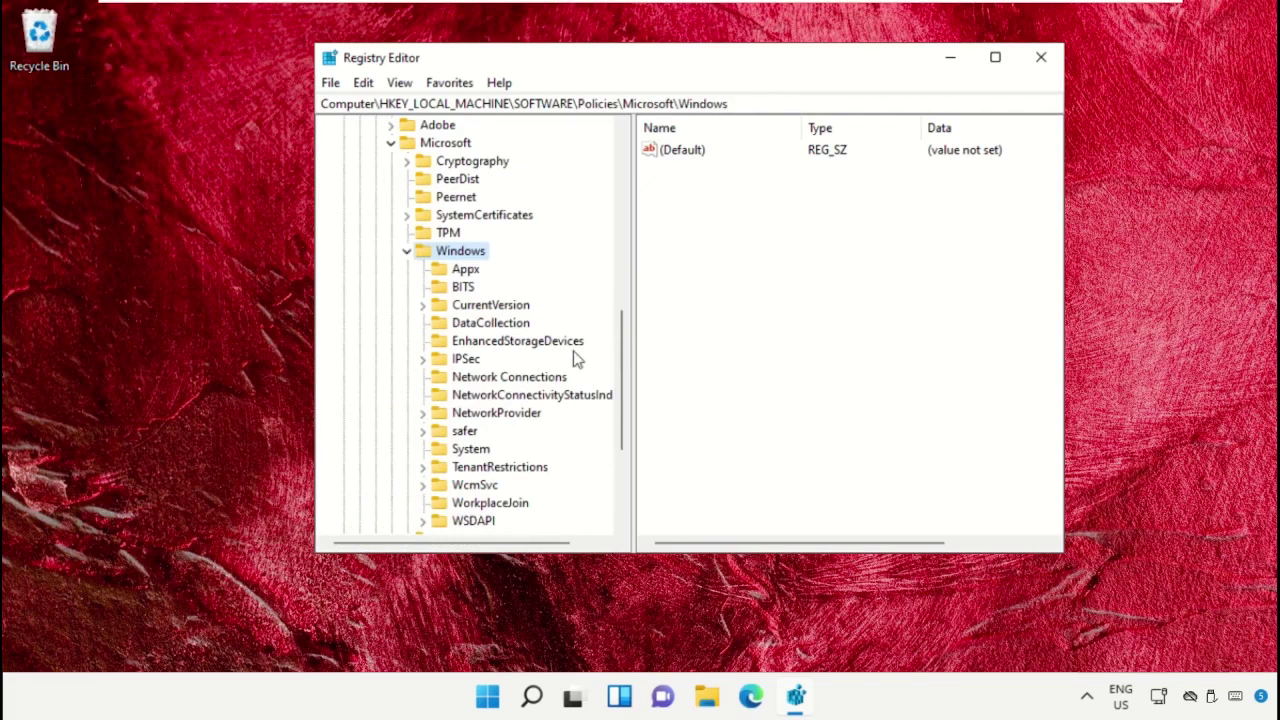
{"action": "scroll", "coordinate": [577, 358], "scroll_direction": "down", "scroll_amount": 2}
{"action": "left_click", "coordinate": [460, 413]}
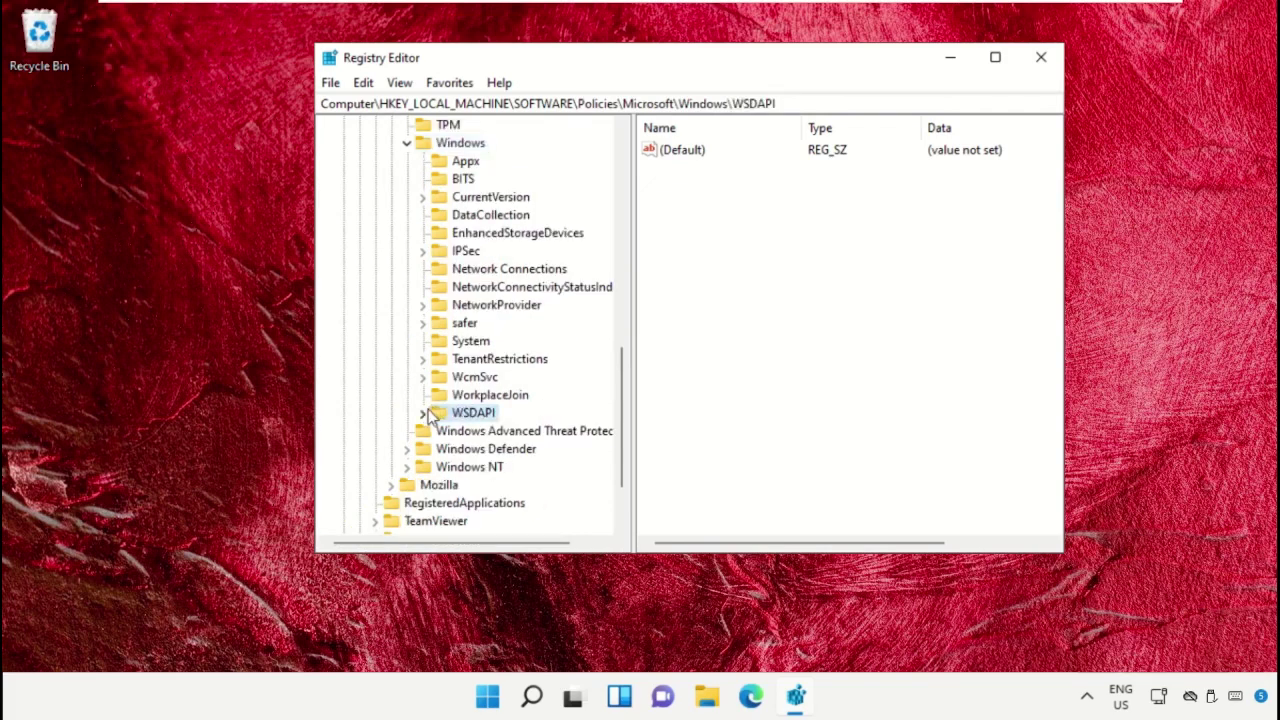
{"action": "left_click", "coordinate": [424, 413]}
{"action": "left_click", "coordinate": [484, 450]}
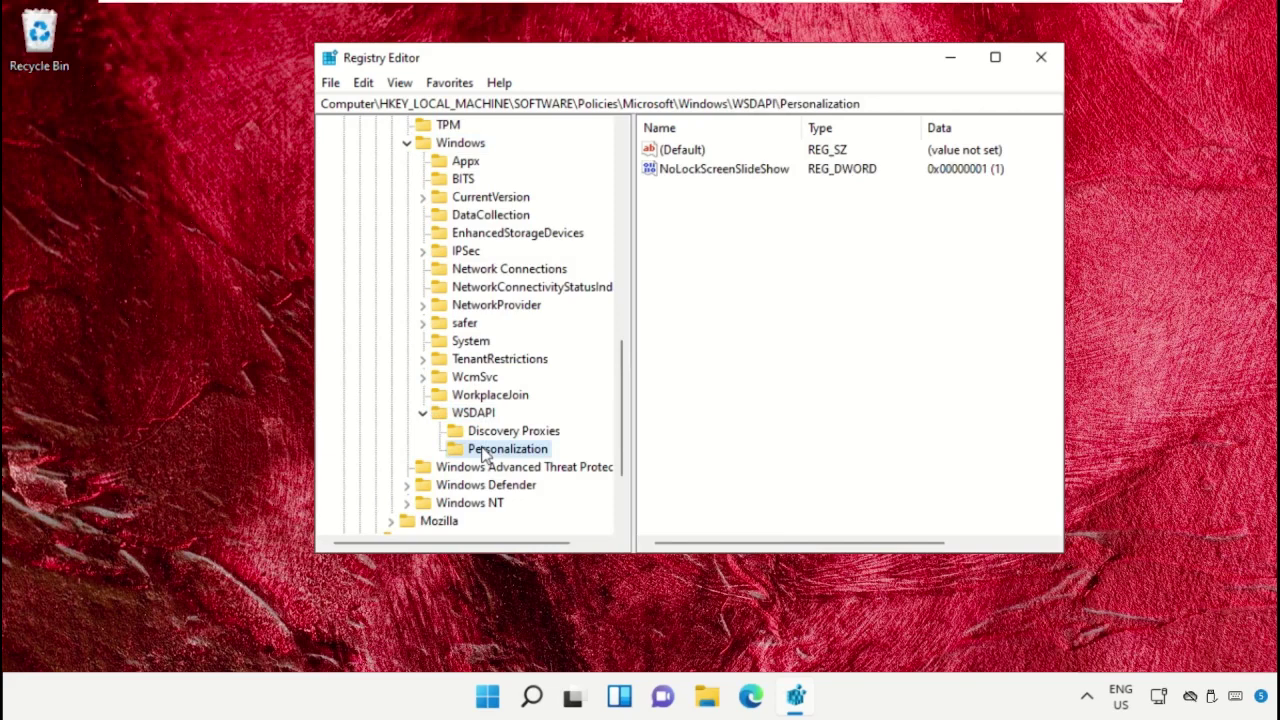
Step: Delete the NoLockScreenSlideShow value and confirm the deletion
{"action": "right_click", "coordinate": [724, 170]}
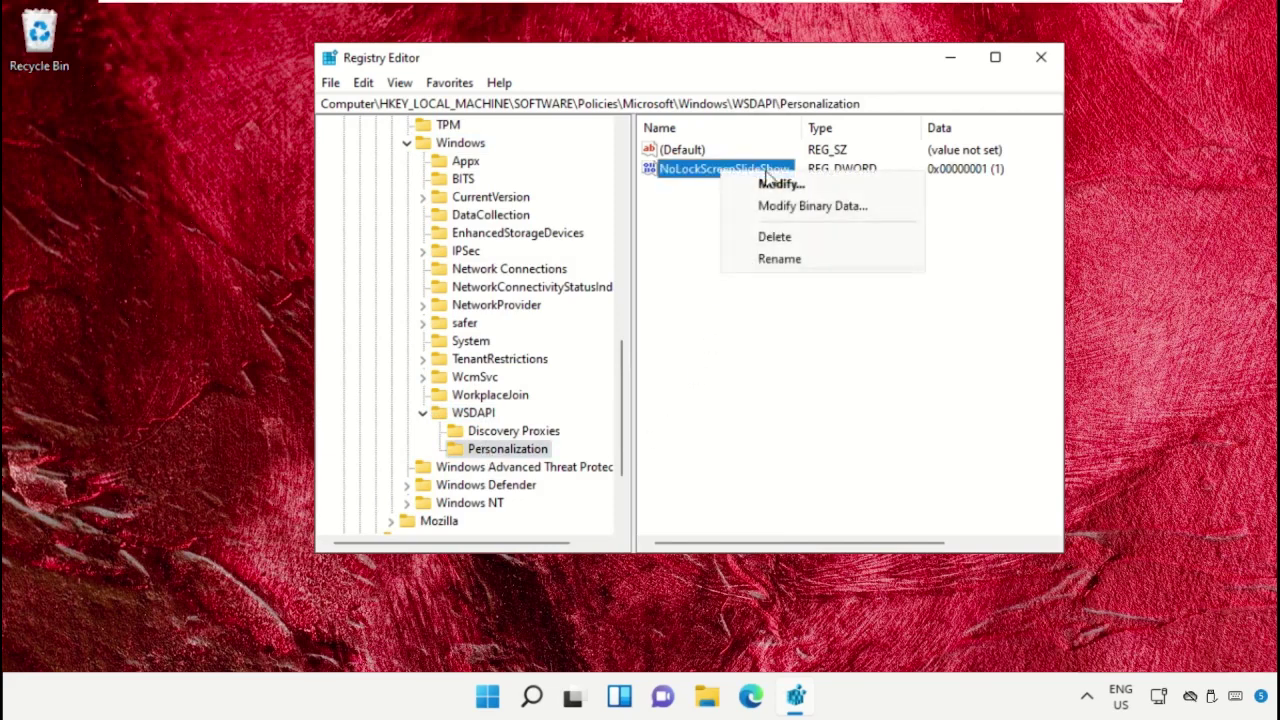
{"action": "left_click", "coordinate": [790, 237]}
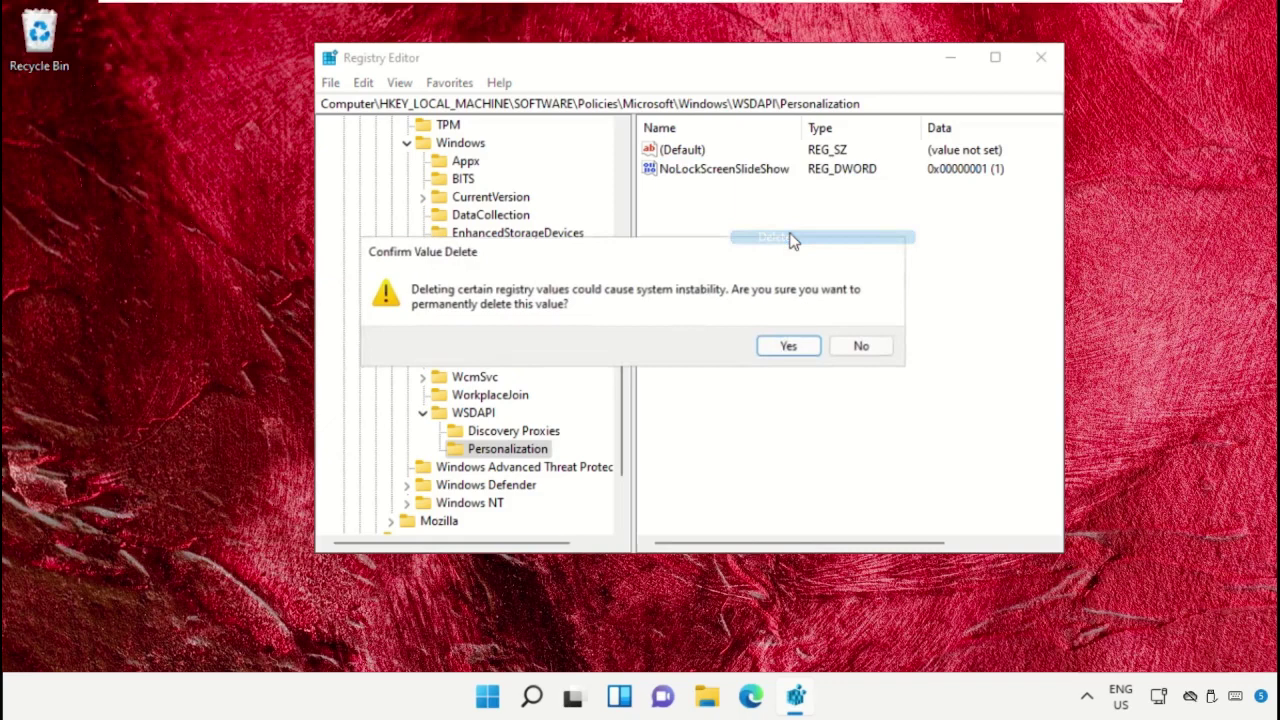
{"action": "left_click", "coordinate": [789, 346]}
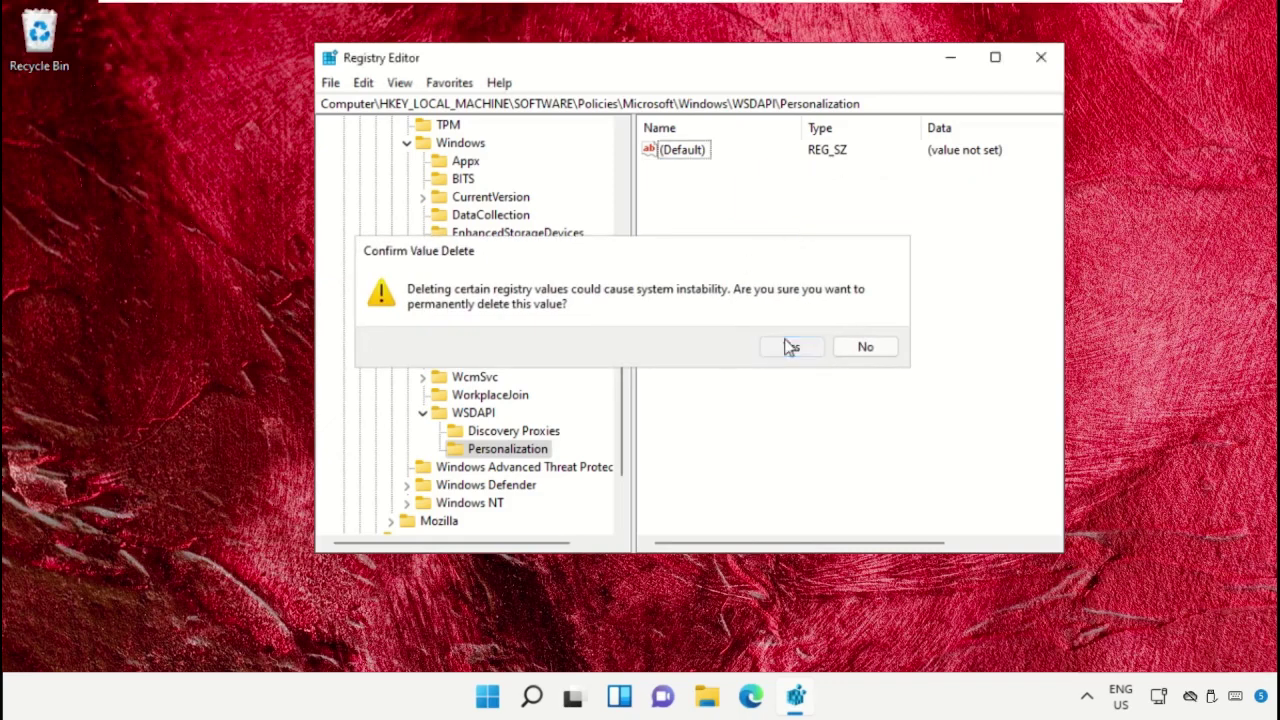
Step: Close Registry Editor and launch the Local Group Policy Editor via a 'gpedit' search
{"action": "left_click", "coordinate": [1040, 58]}
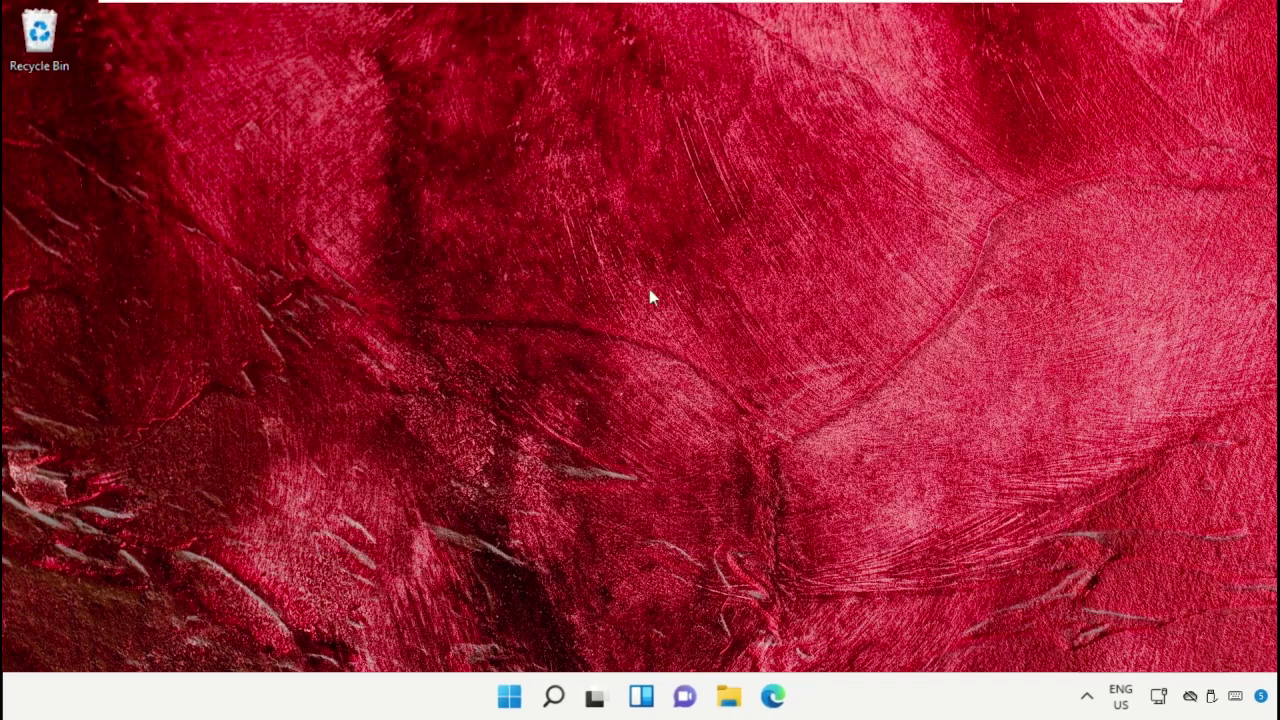
{"action": "left_click", "coordinate": [551, 694]}
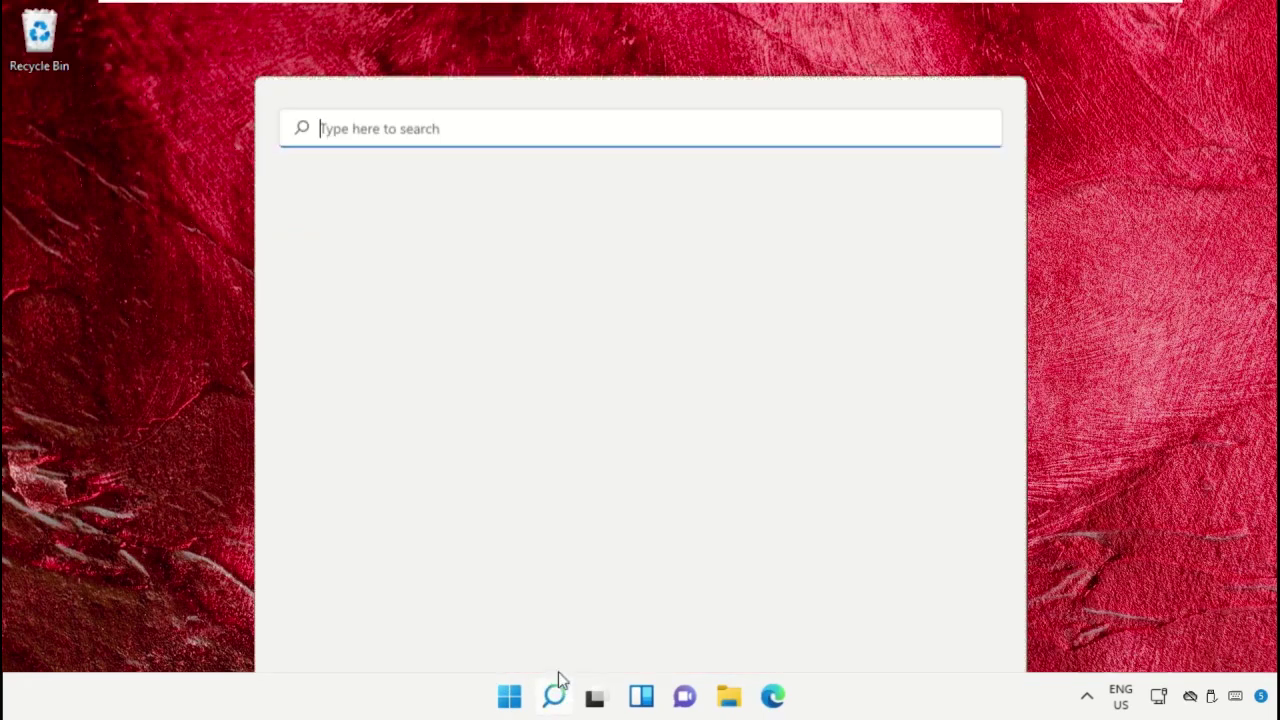
{"action": "type", "text": "gpedit"}
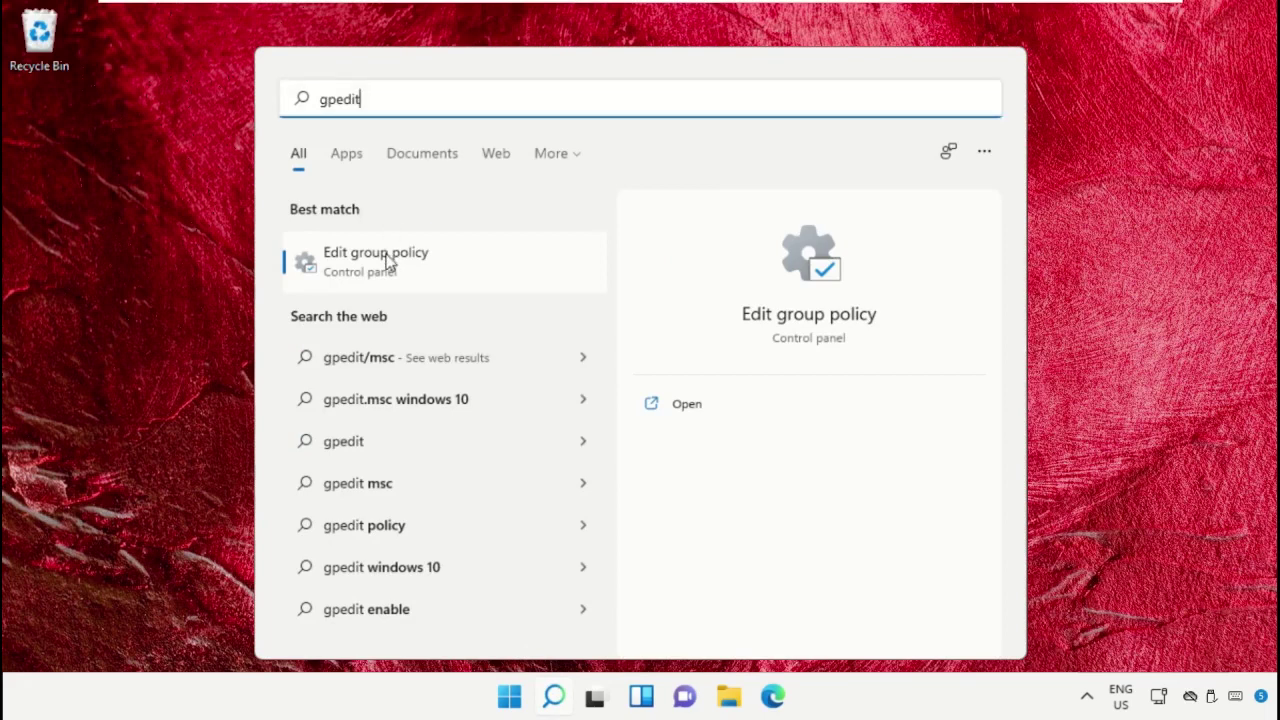
{"action": "left_click", "coordinate": [388, 258]}
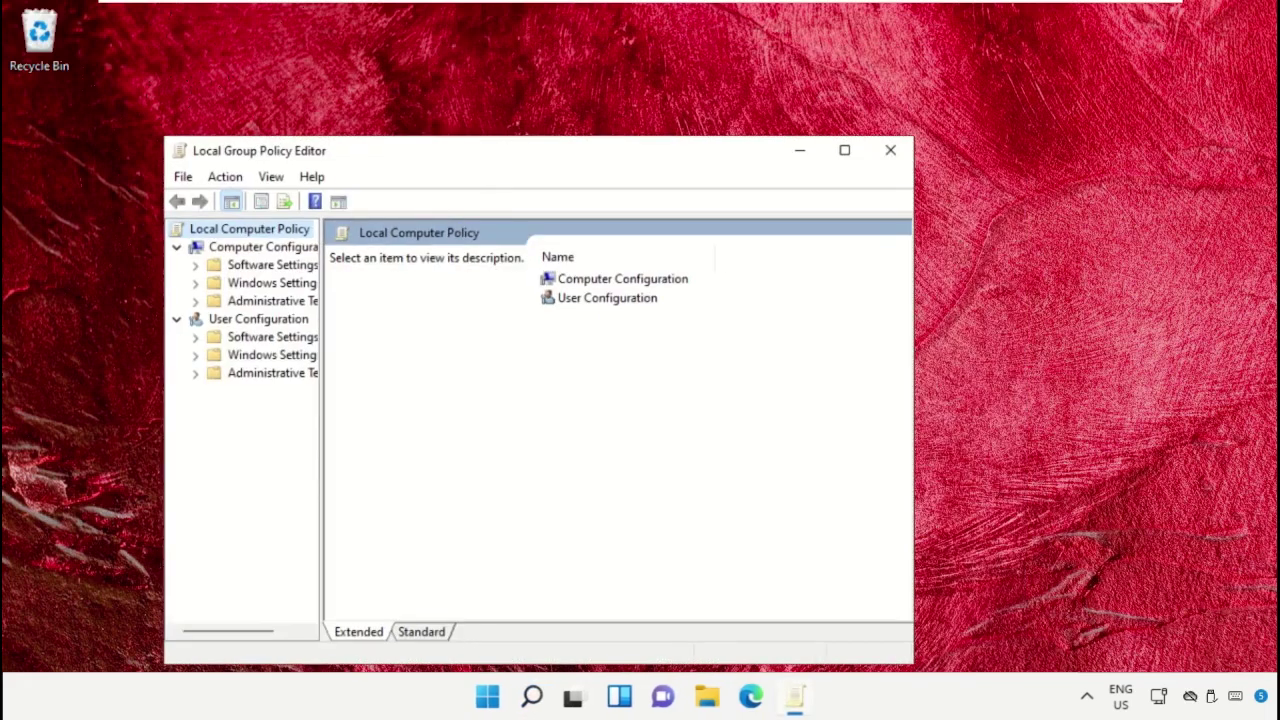
{"action": "left_click_drag", "start_coordinate": [507, 152], "coordinate": [628, 47]}
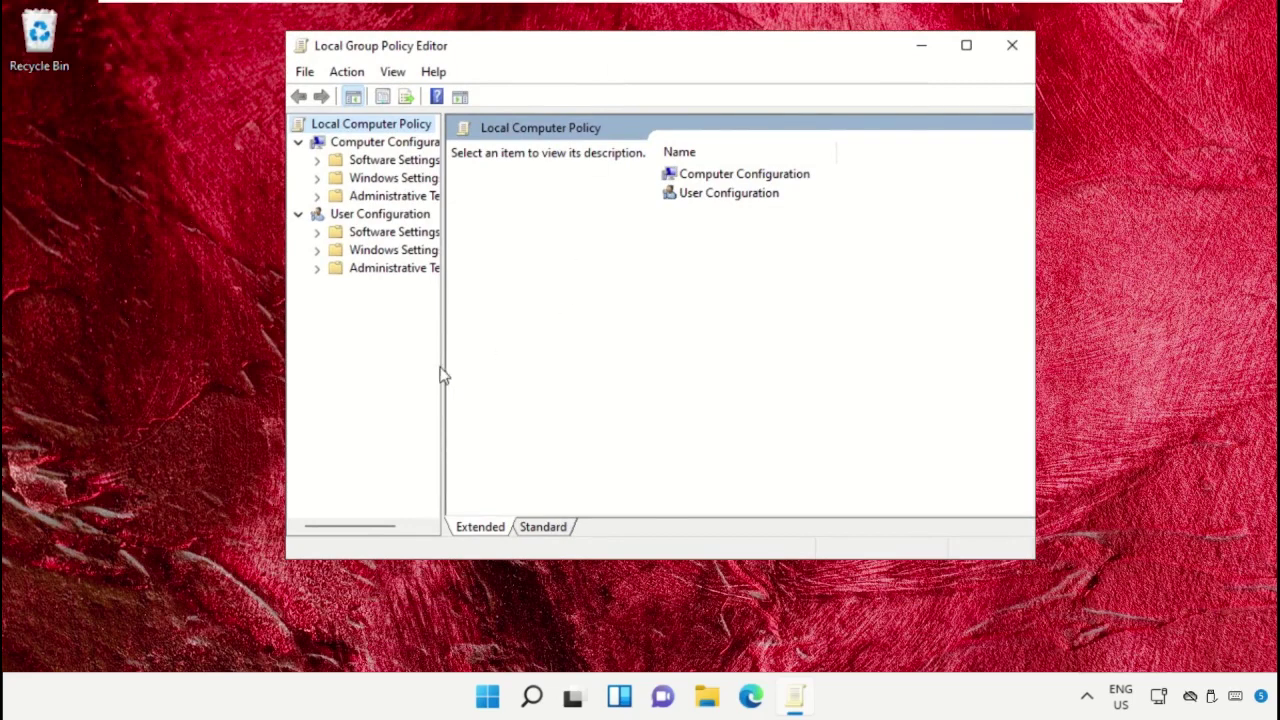
{"action": "left_click_drag", "start_coordinate": [444, 375], "coordinate": [545, 364]}
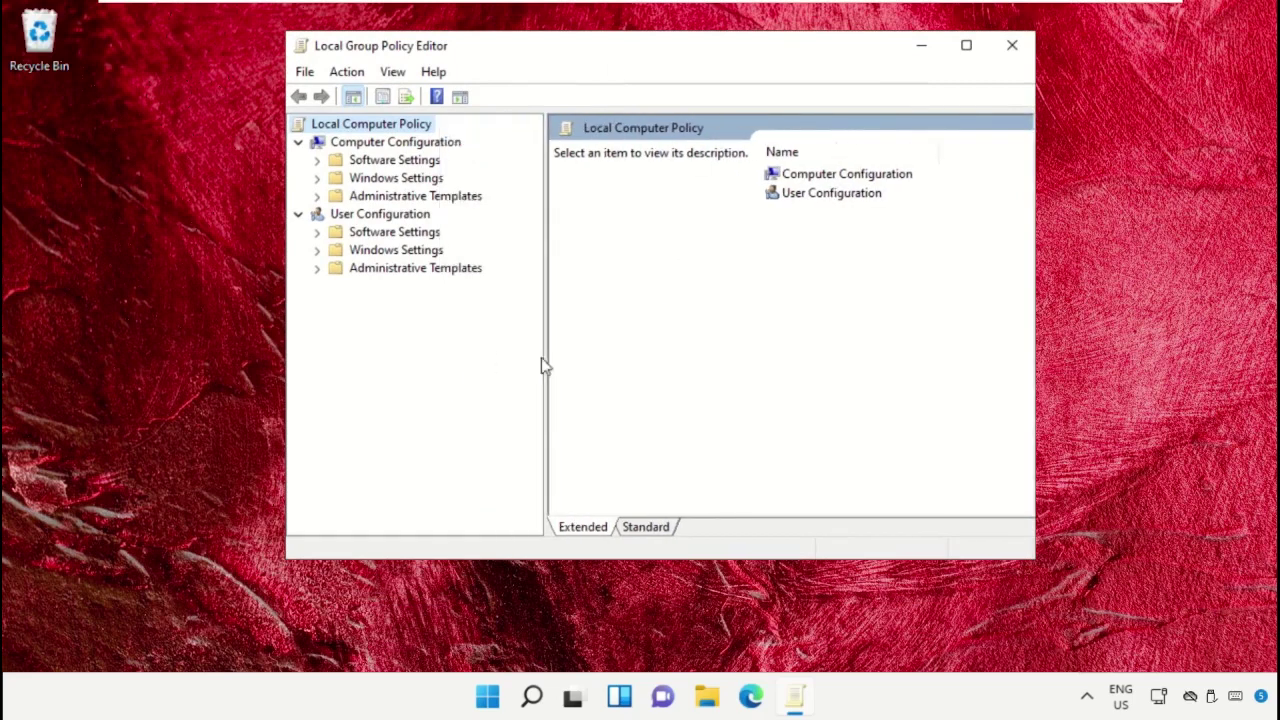
Step: Browse to Computer Configuration > Administrative Templates > Control Panel > Personalization policies
{"action": "left_click", "coordinate": [357, 203]}
{"action": "left_click", "coordinate": [317, 196]}
{"action": "left_click", "coordinate": [354, 214]}
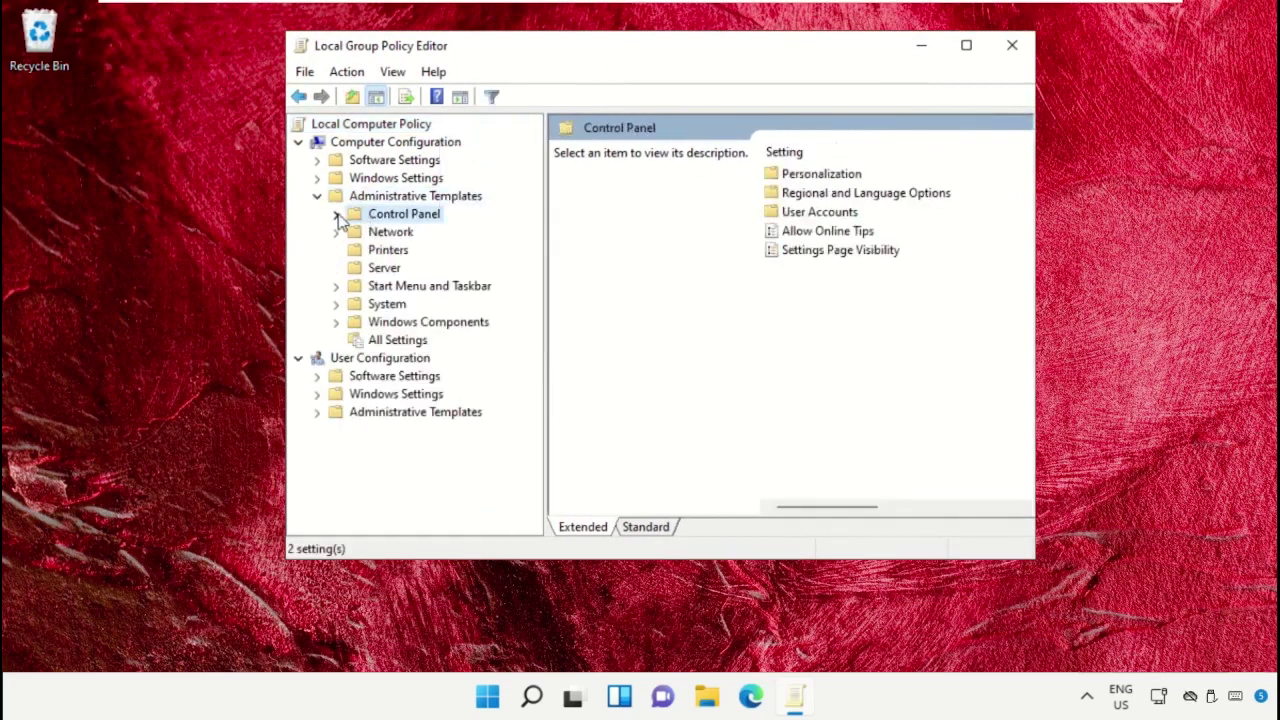
{"action": "left_click", "coordinate": [337, 214]}
{"action": "left_click", "coordinate": [394, 234]}
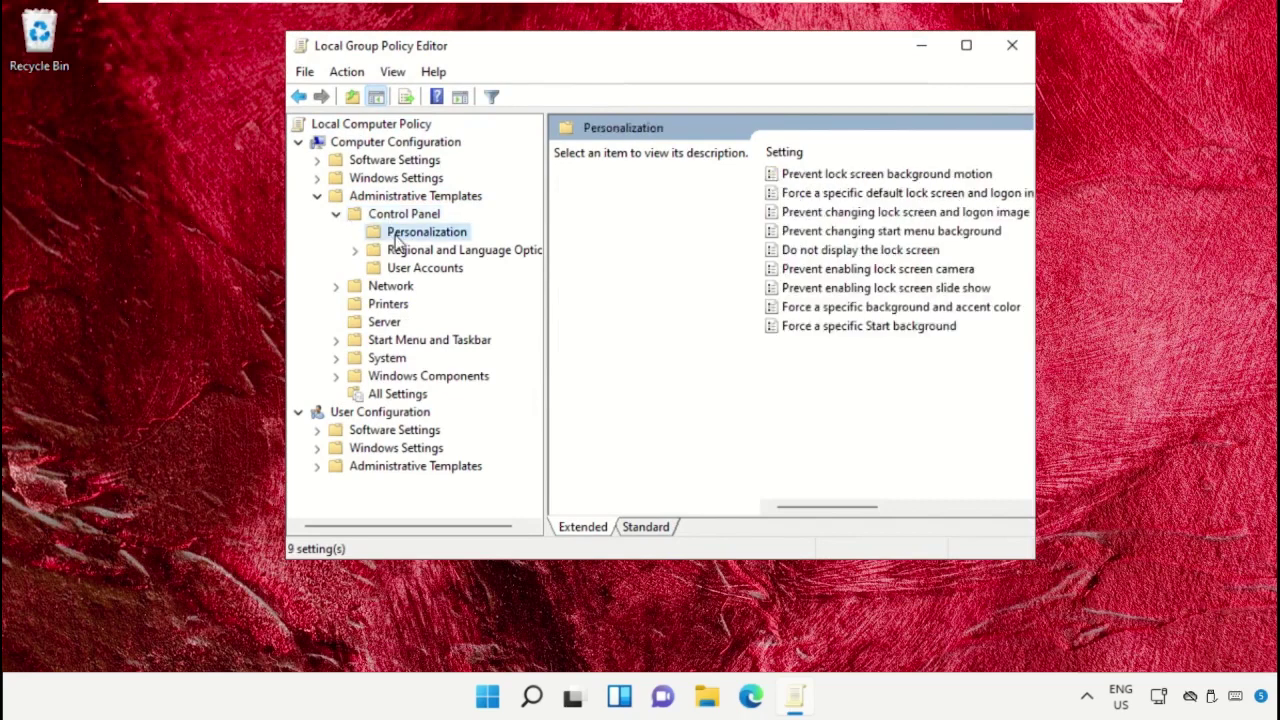
{"action": "left_click", "coordinate": [651, 530]}
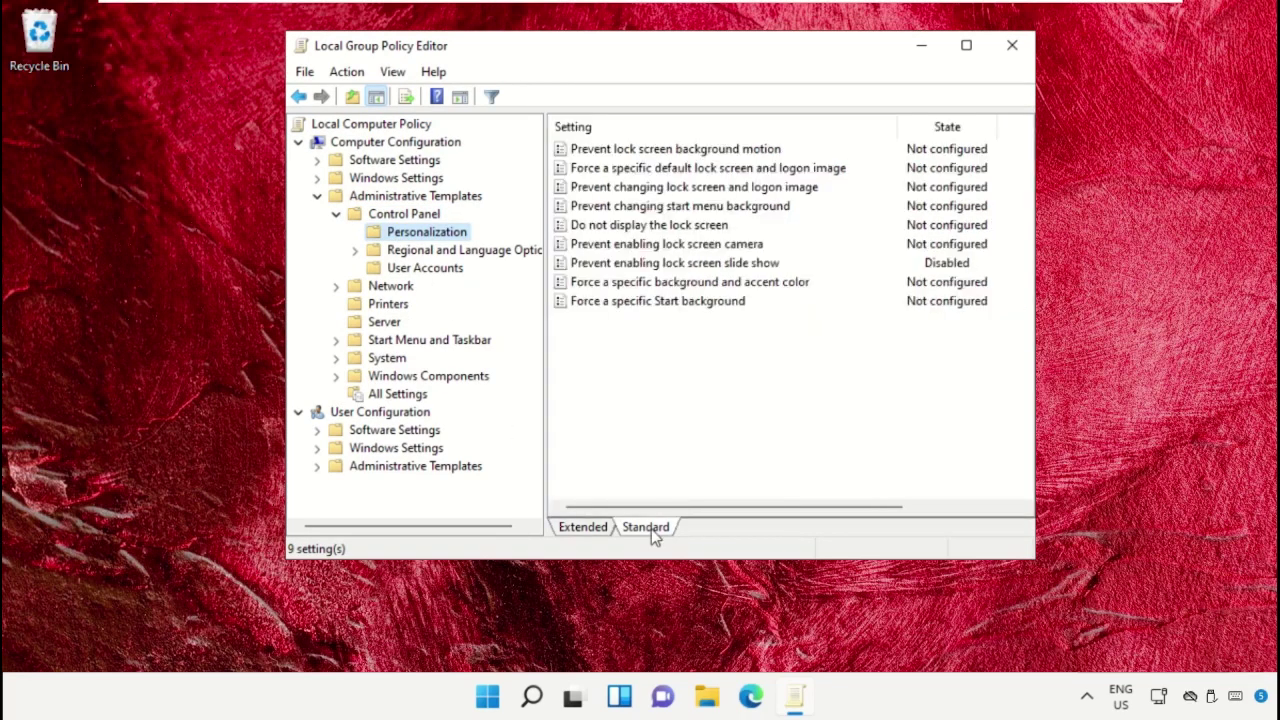
Step: Set 'Prevent enabling lock screen slide show' to Not Configured, apply, and close the editor
{"action": "left_click", "coordinate": [679, 266]}
{"action": "right_click", "coordinate": [679, 266]}
{"action": "left_click", "coordinate": [710, 276]}
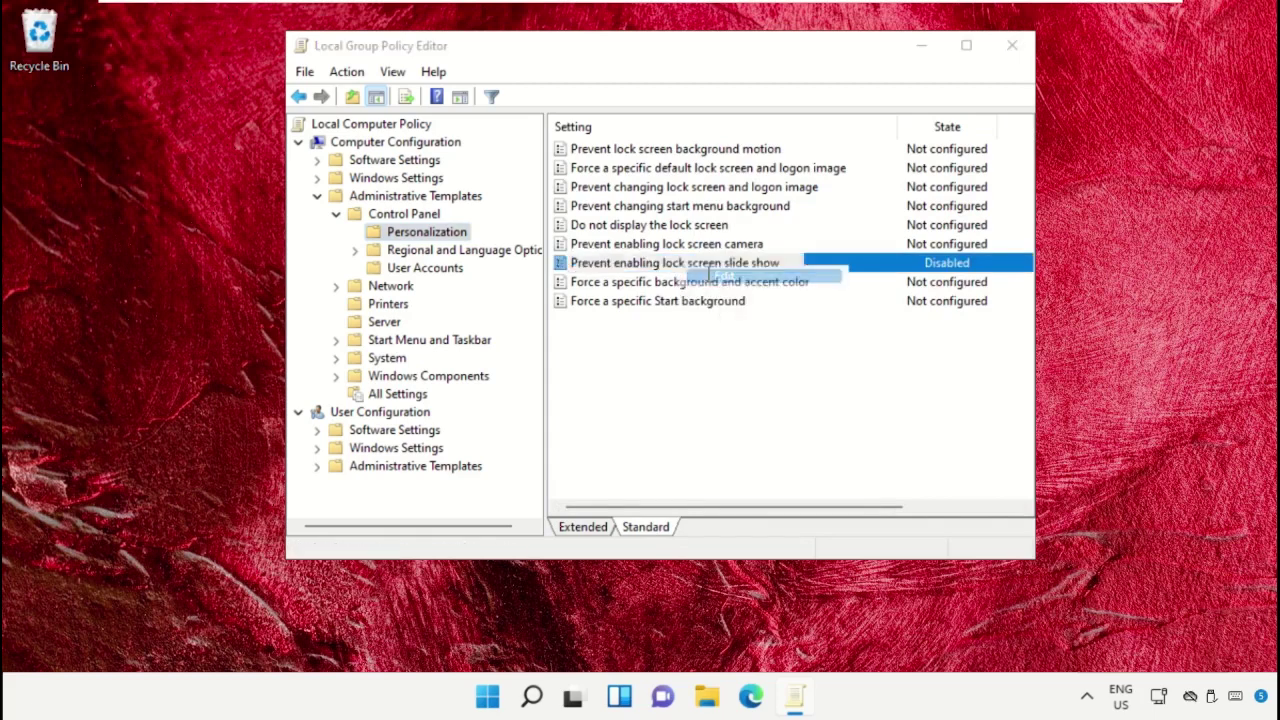
{"action": "left_click_drag", "start_coordinate": [584, 100], "coordinate": [786, 34]}
{"action": "left_click", "coordinate": [307, 107]}
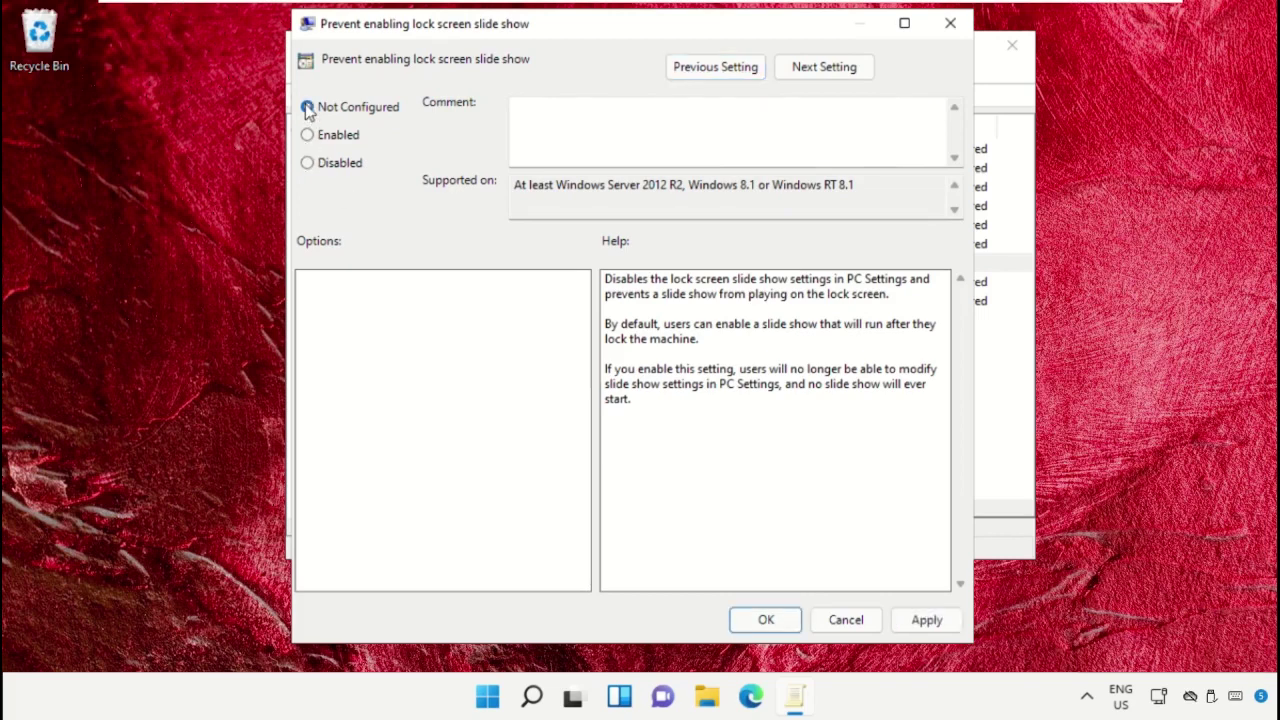
{"action": "left_click", "coordinate": [927, 620]}
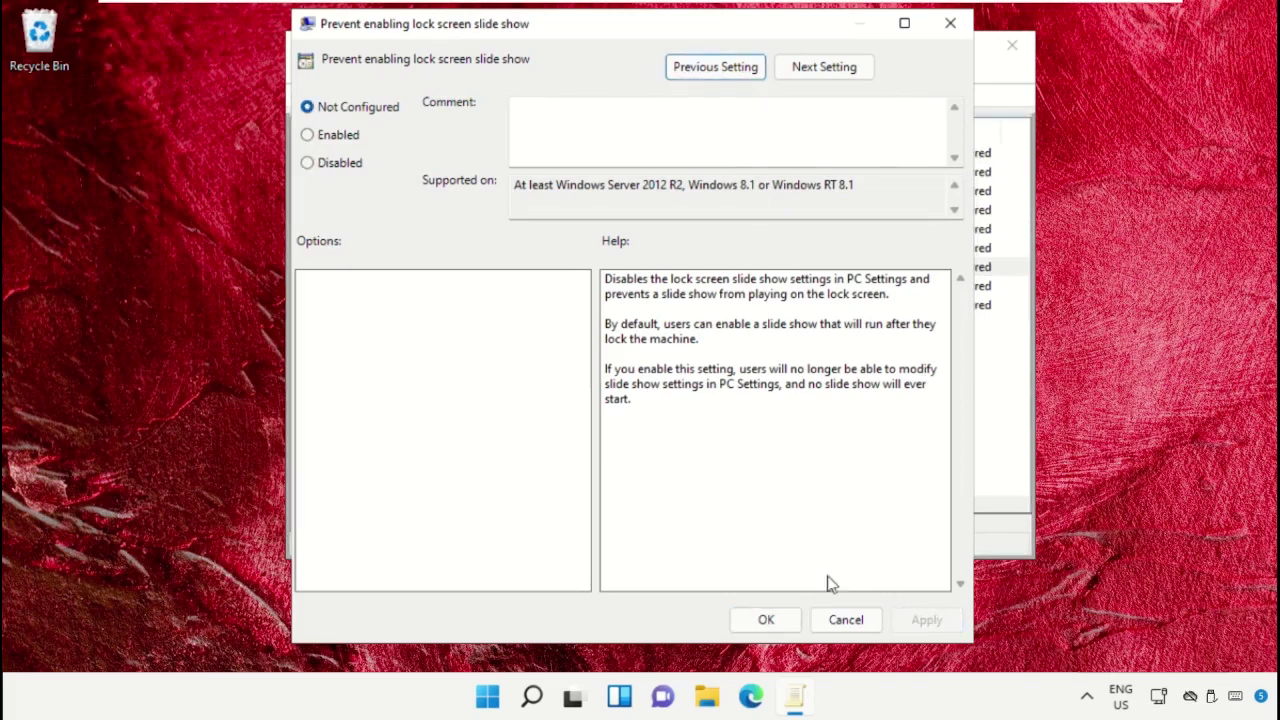
{"action": "left_click", "coordinate": [764, 619]}
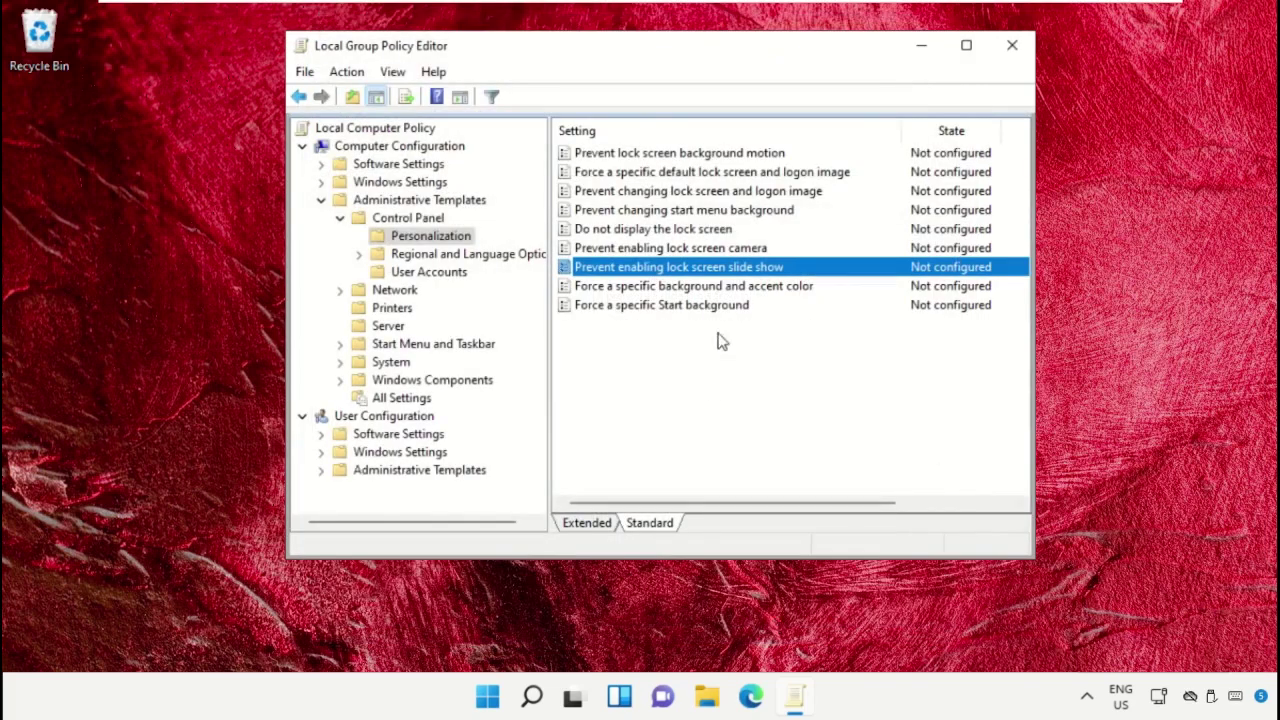
{"action": "left_click", "coordinate": [1012, 45]}
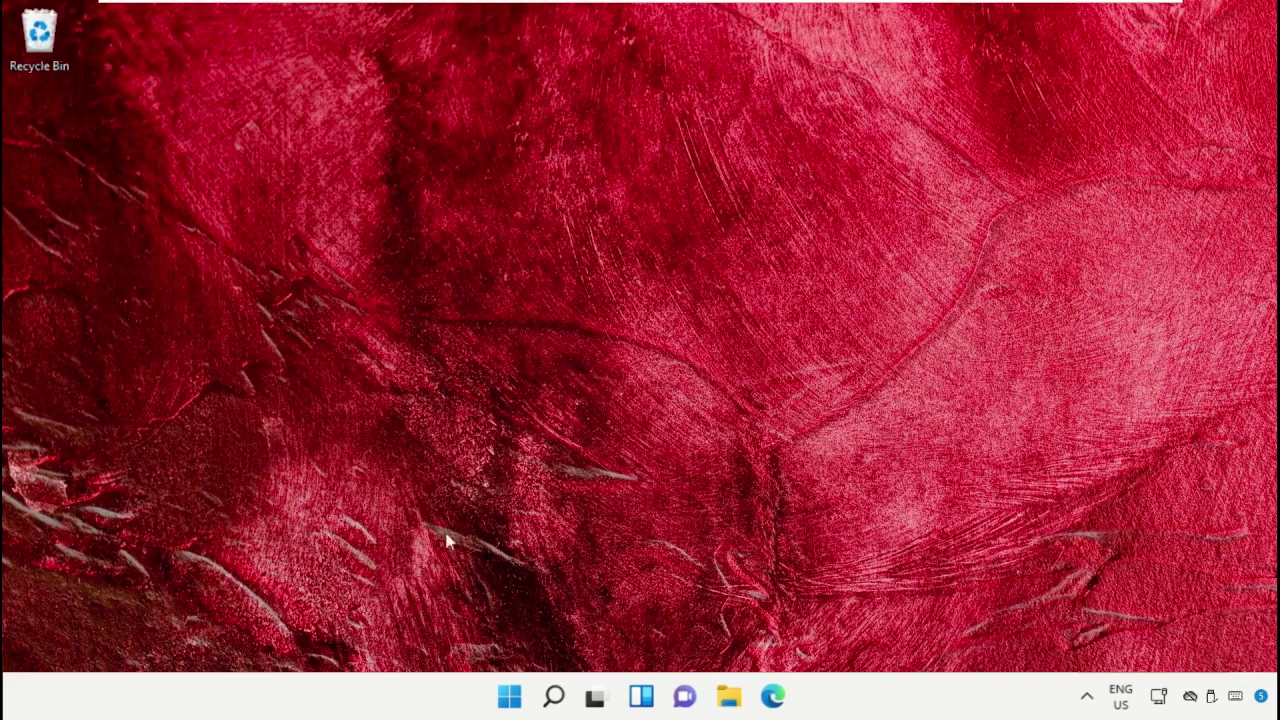
Step: Open Settings and choose Slideshow under Personalization > Lock screen > Personalize your lock screen
{"action": "left_click", "coordinate": [552, 697]}
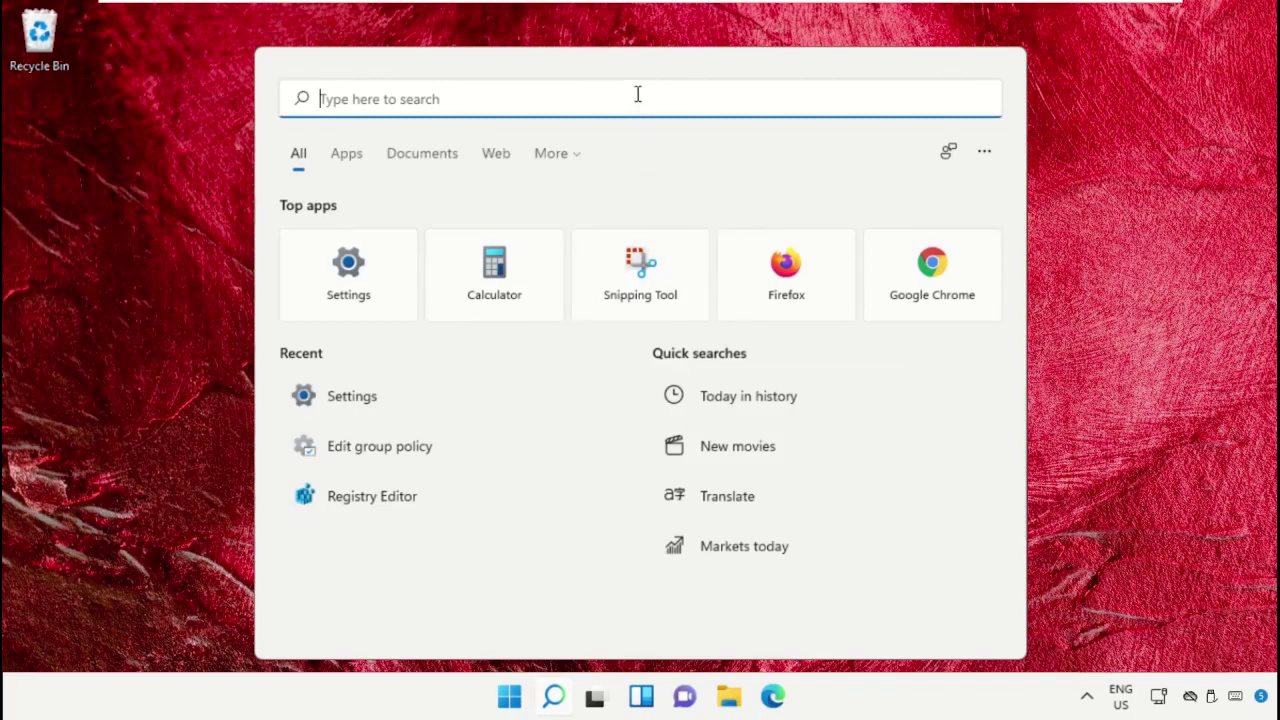
{"action": "type", "text": "Settings"}
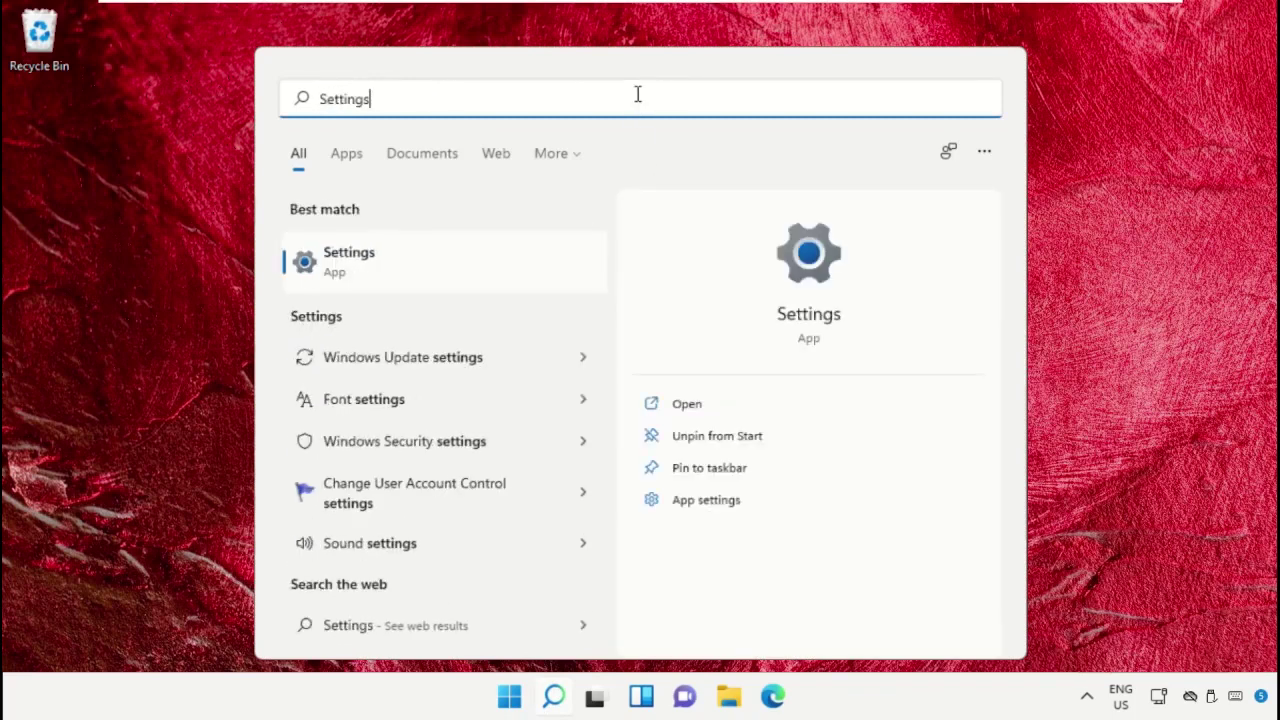
{"action": "left_click", "coordinate": [375, 263]}
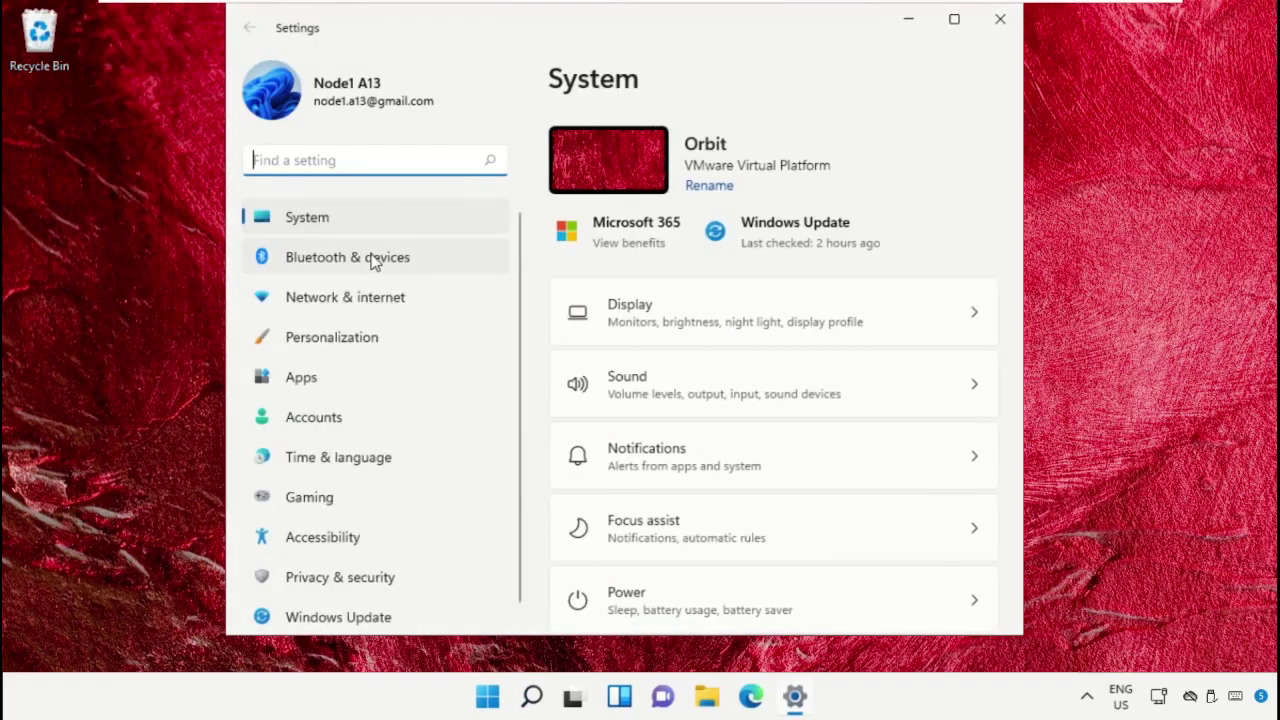
{"action": "left_click", "coordinate": [296, 337]}
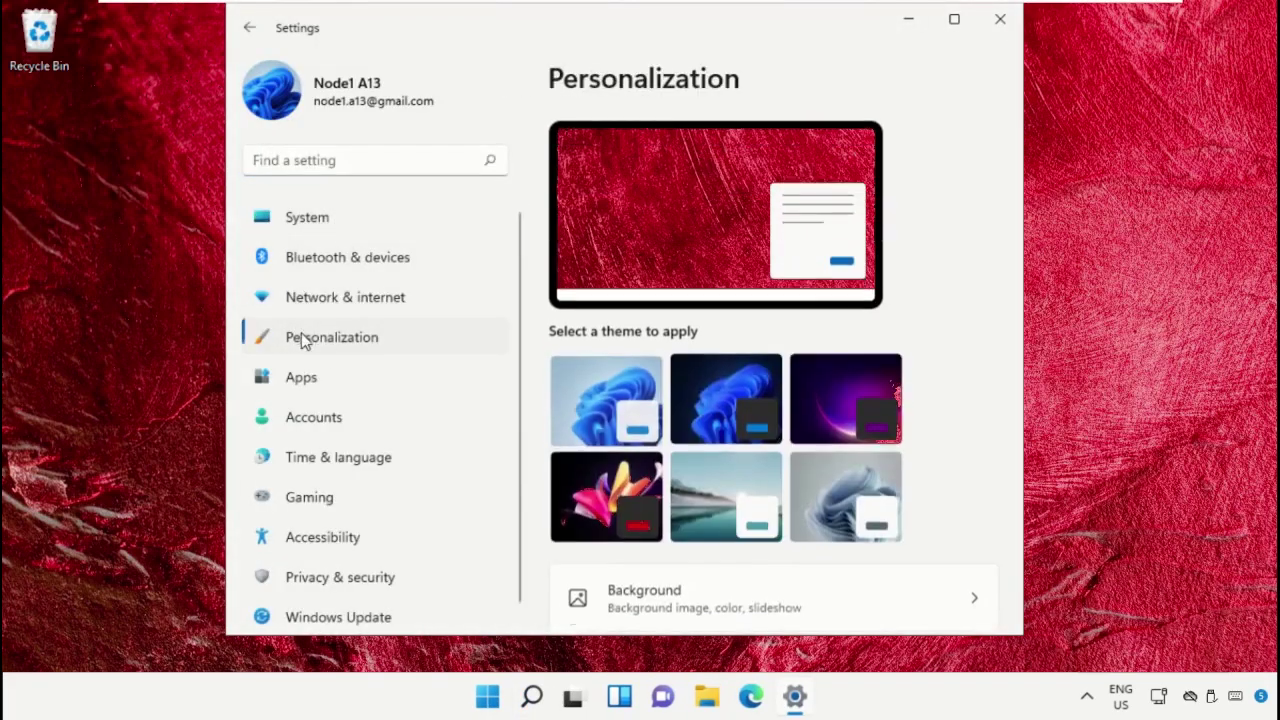
{"action": "scroll", "coordinate": [754, 429], "scroll_direction": "down", "scroll_amount": 5}
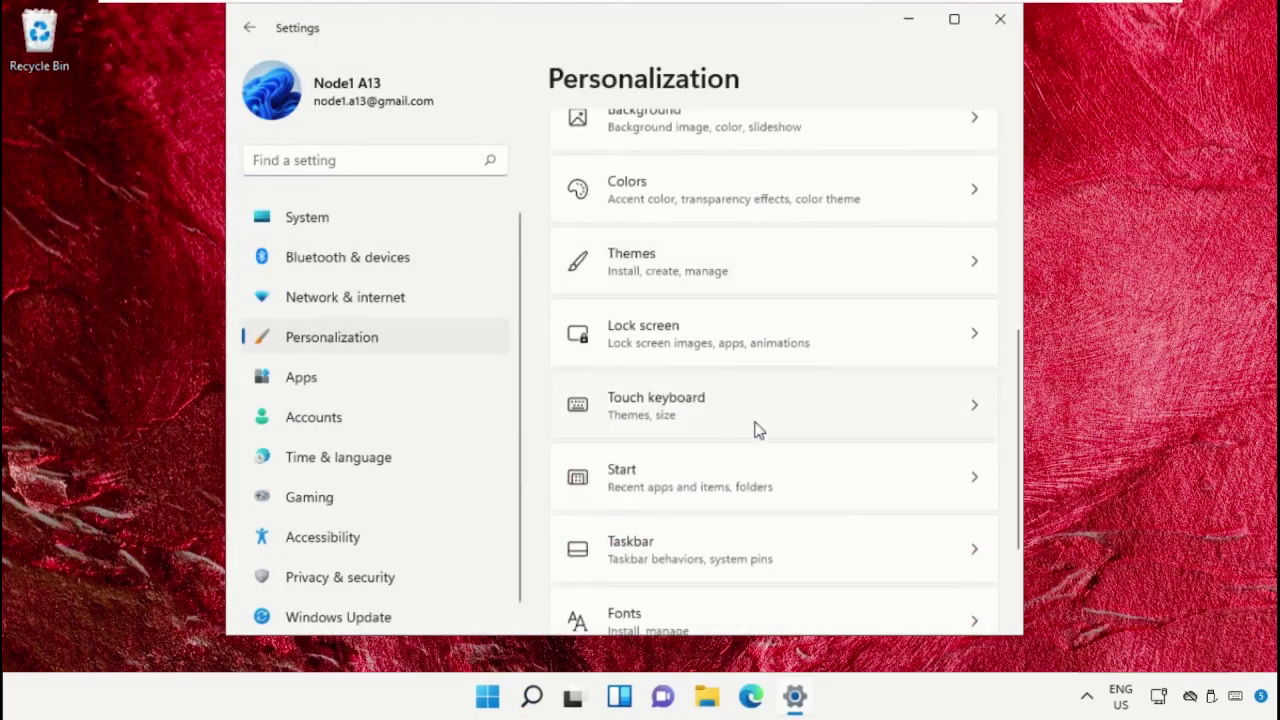
{"action": "left_click", "coordinate": [713, 358]}
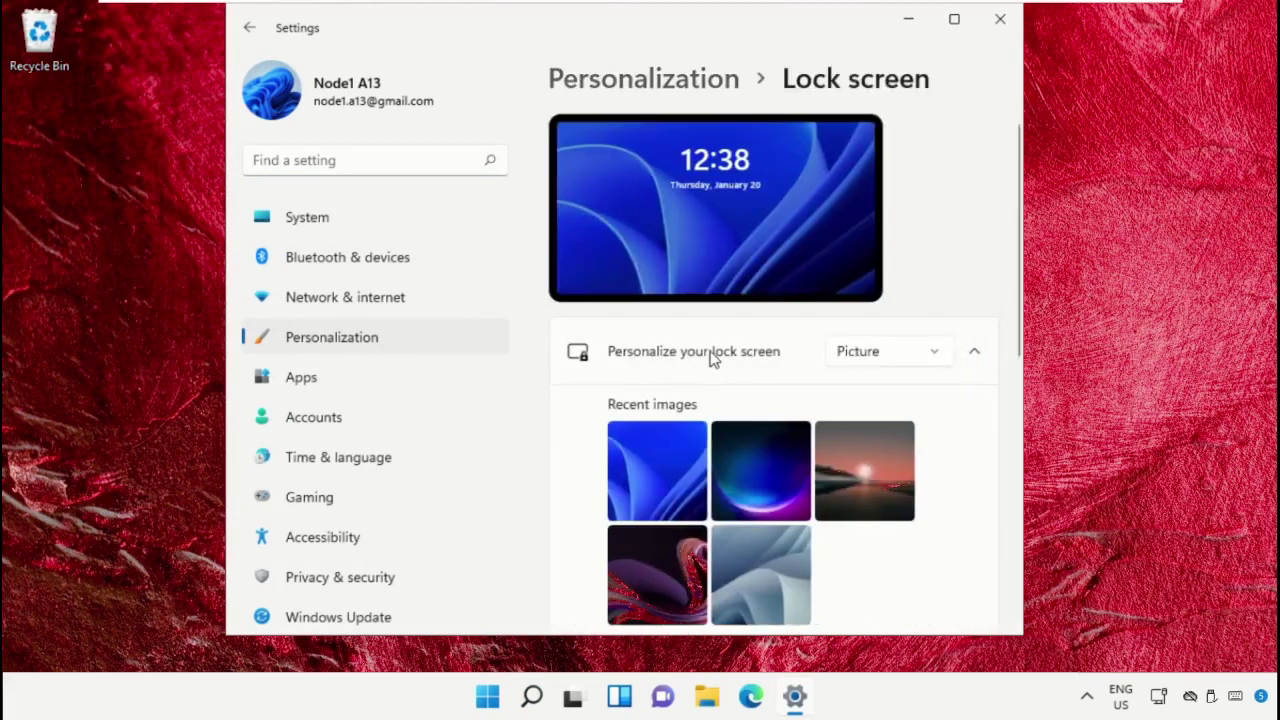
{"action": "left_click", "coordinate": [931, 355]}
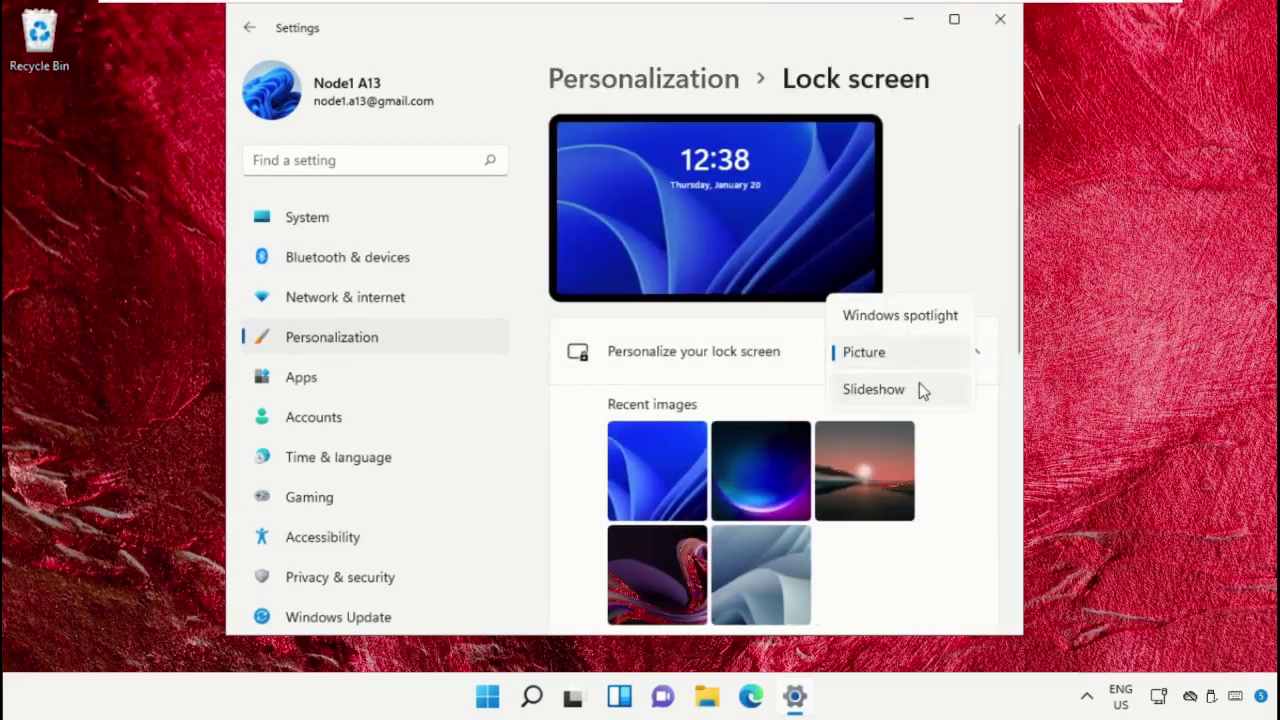
{"action": "left_click", "coordinate": [917, 390]}
{"action": "scroll", "coordinate": [918, 398], "scroll_direction": "down", "scroll_amount": 2}
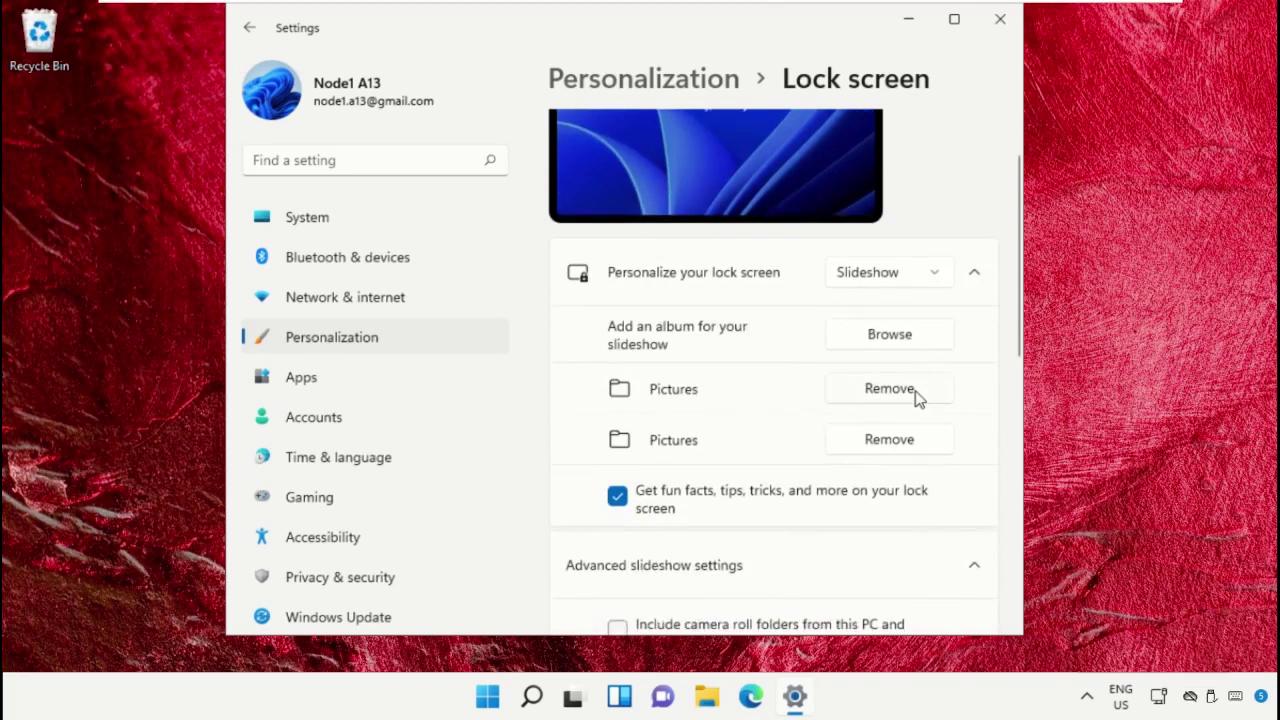
Step: Remove both Pictures albums and add Saved Pictures as the slideshow album
{"action": "left_click", "coordinate": [870, 322]}
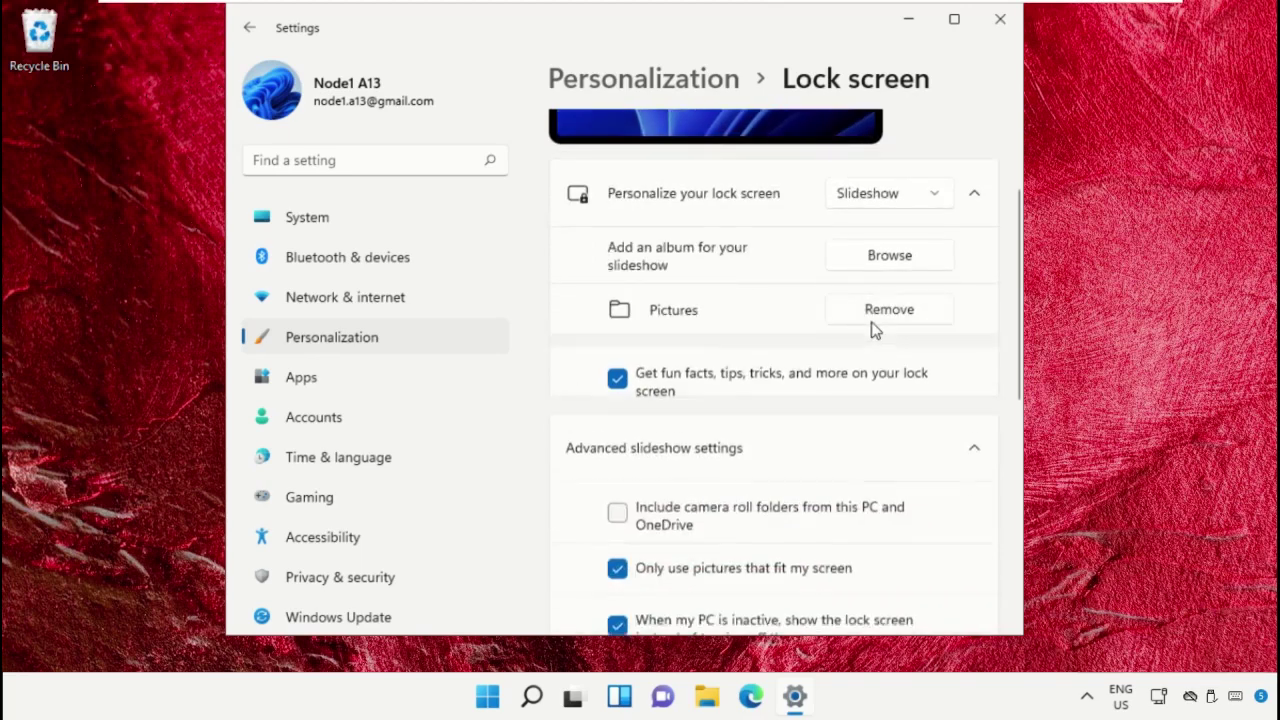
{"action": "left_click", "coordinate": [888, 320]}
{"action": "left_click", "coordinate": [905, 263]}
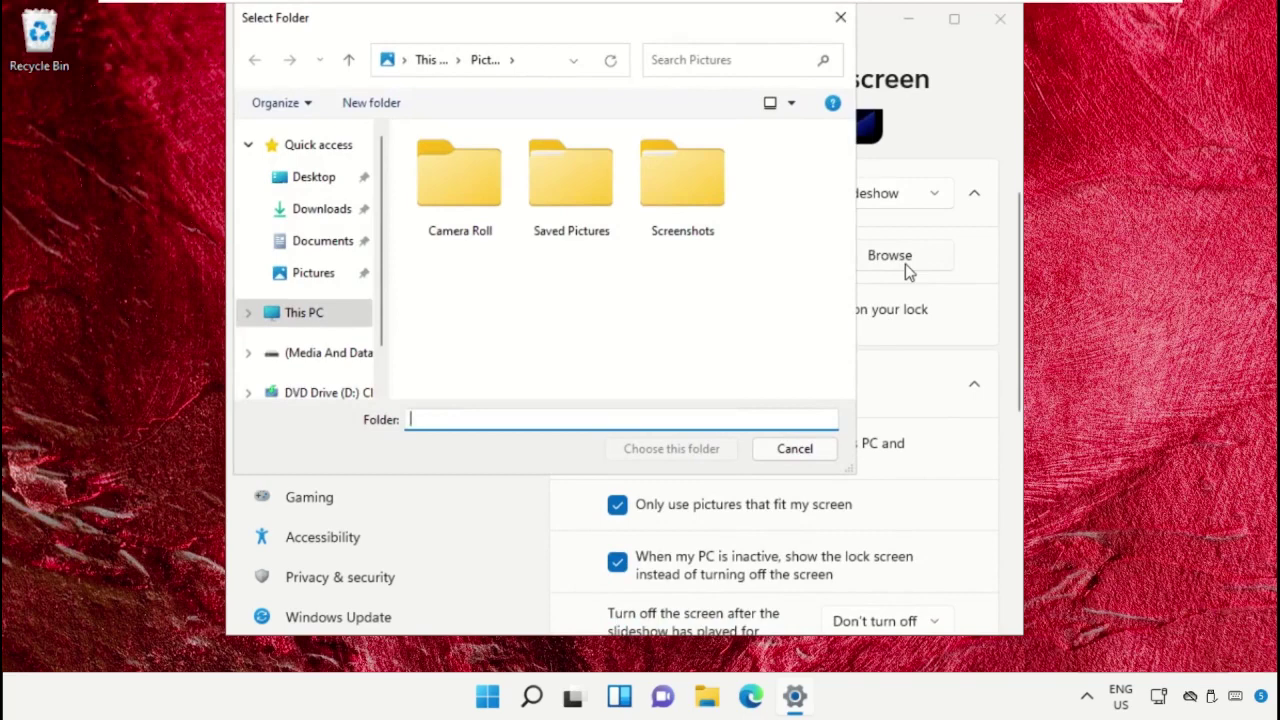
{"action": "left_click", "coordinate": [585, 208]}
{"action": "left_click", "coordinate": [675, 449]}
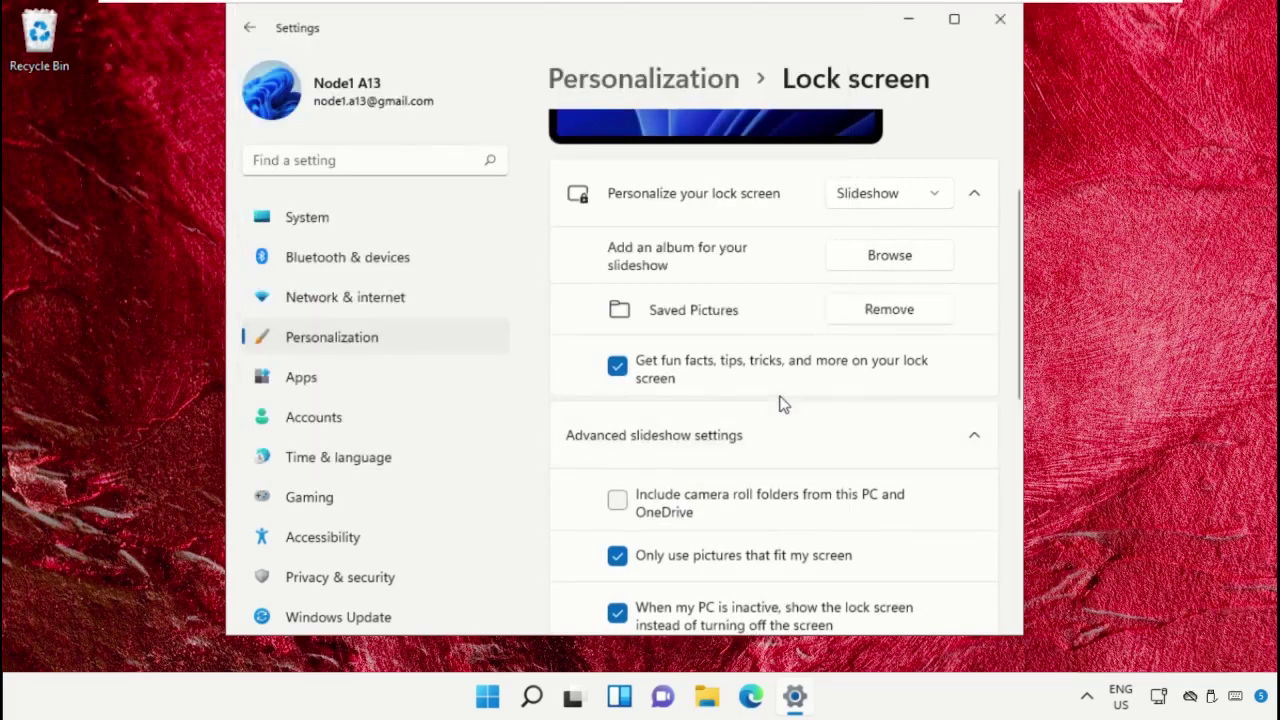
Step: Set 'Turn off the screen' to Don't turn off, then close Settings
{"action": "scroll", "coordinate": [783, 404], "scroll_direction": "down", "scroll_amount": 5}
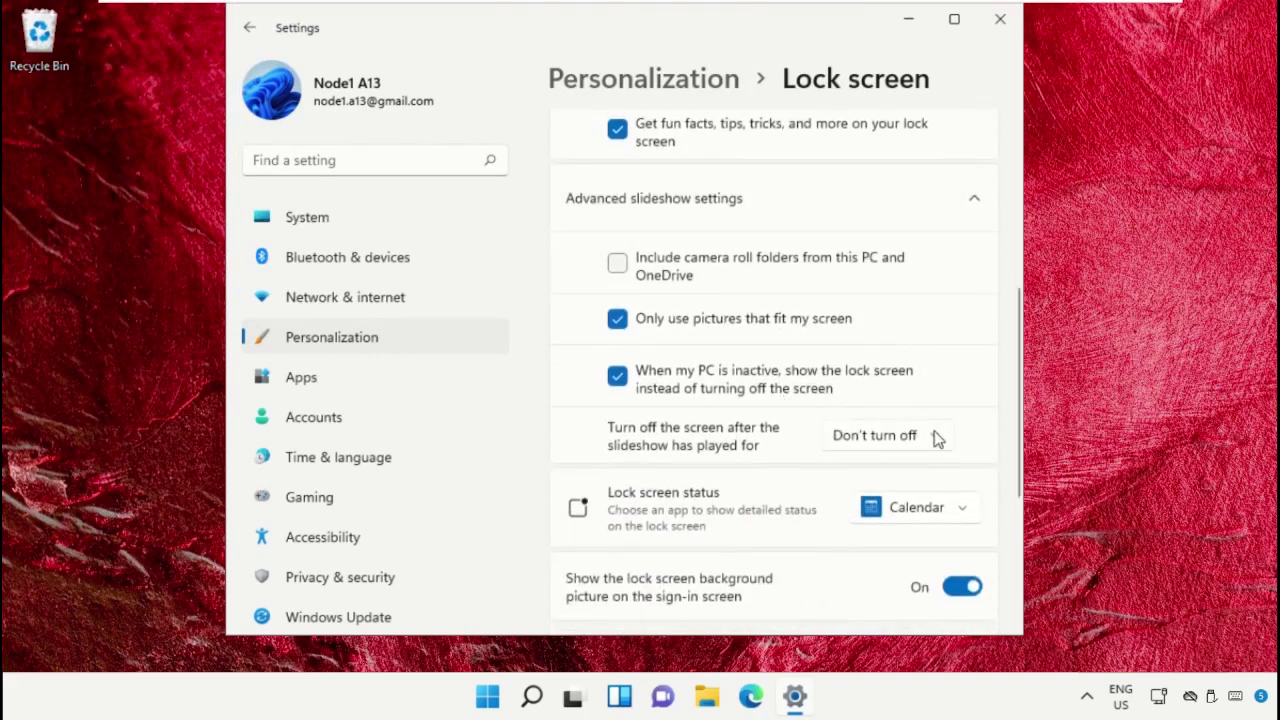
{"action": "left_click", "coordinate": [937, 438]}
{"action": "left_click", "coordinate": [920, 397]}
{"action": "left_click", "coordinate": [880, 437]}
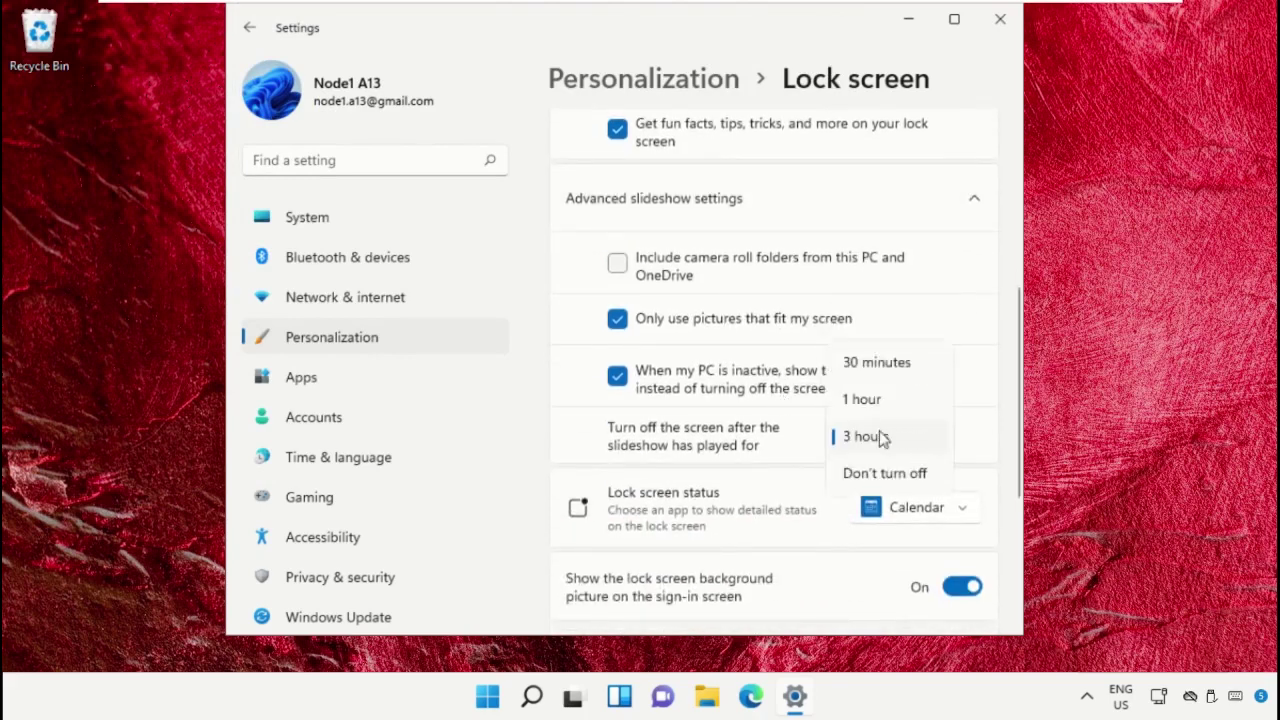
{"action": "left_click", "coordinate": [887, 473]}
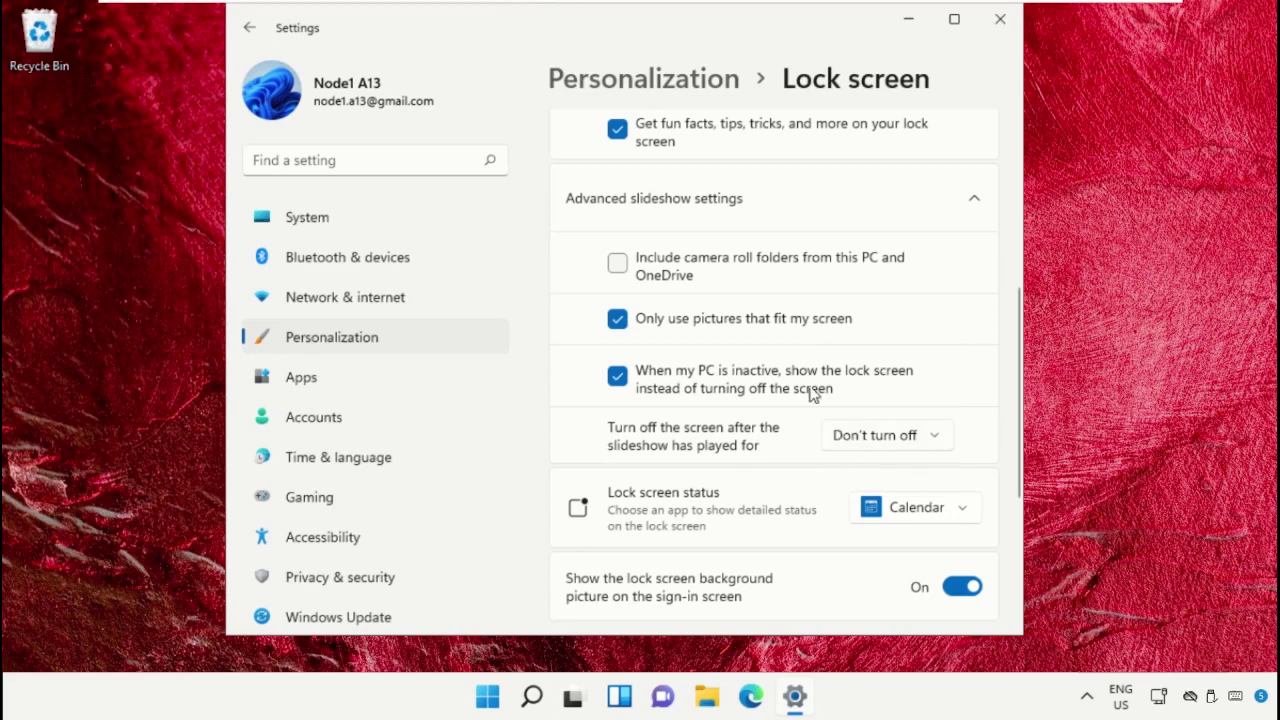
{"action": "scroll", "coordinate": [807, 352], "scroll_direction": "up", "scroll_amount": 5}
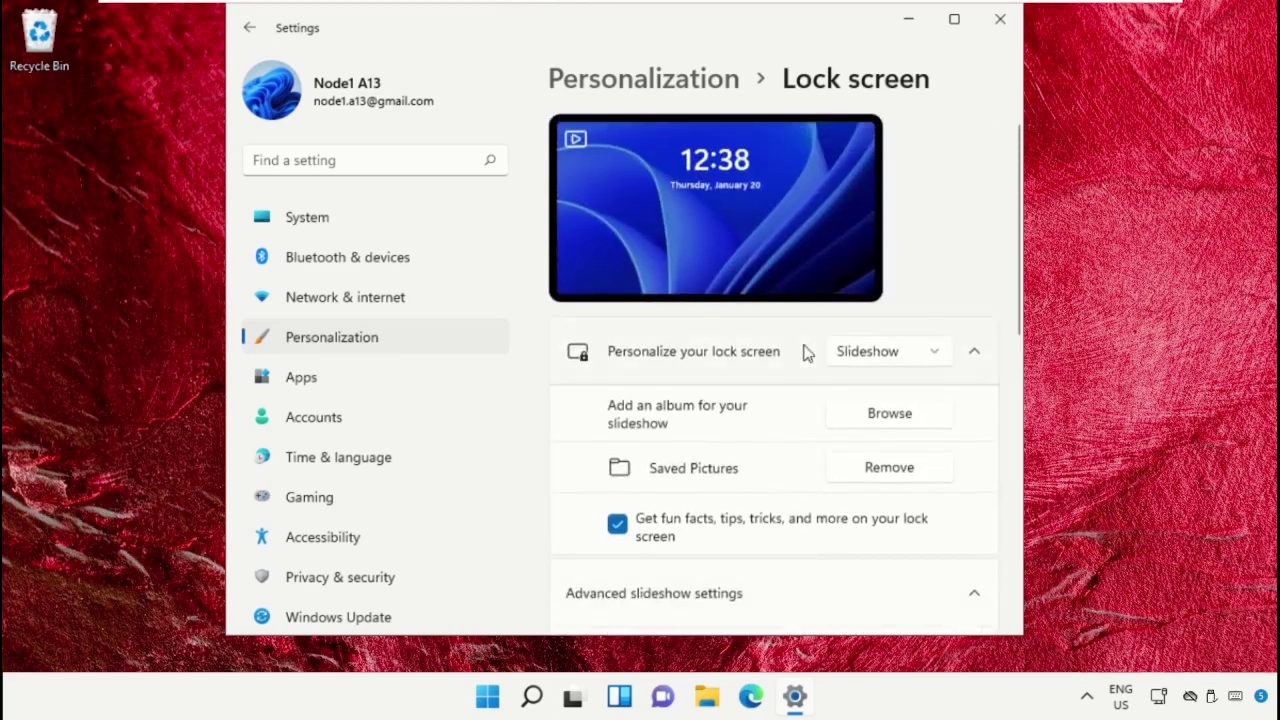
{"action": "left_click", "coordinate": [1000, 19]}
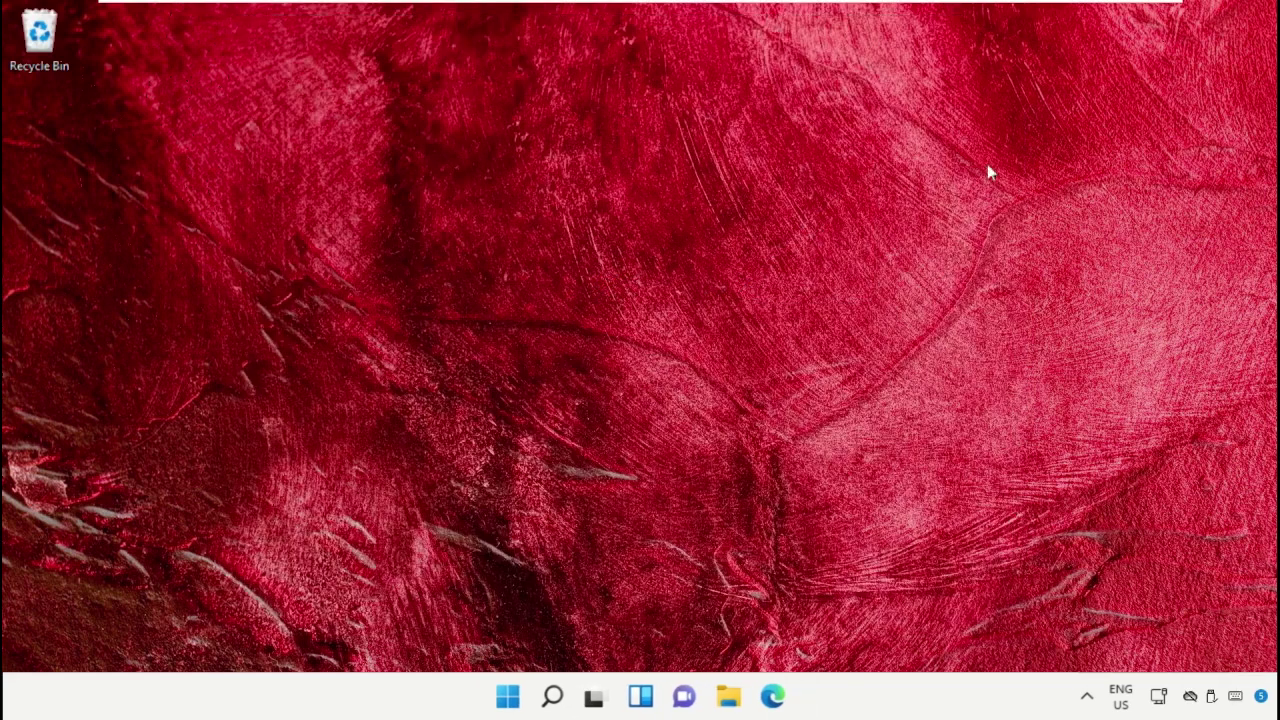
Step: Open the Start menu's power options to reveal Shut down and Restart
{"action": "left_click", "coordinate": [509, 697]}
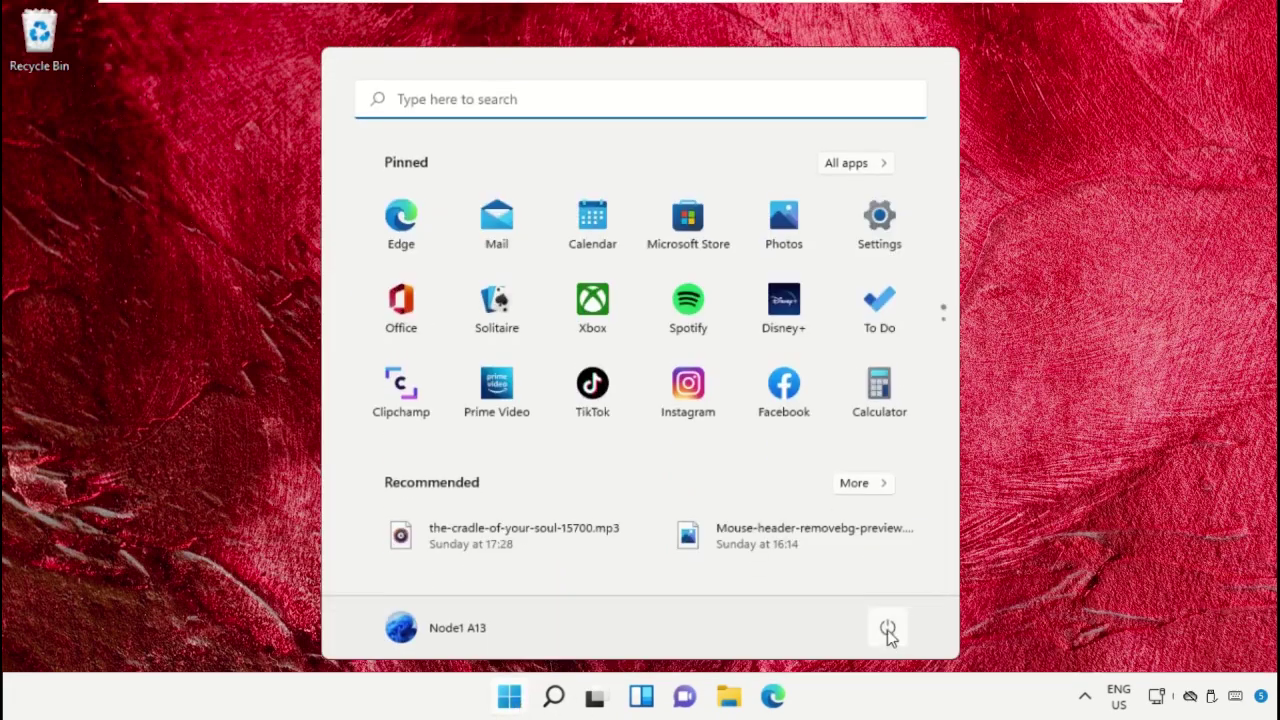
{"action": "left_click", "coordinate": [888, 630]}
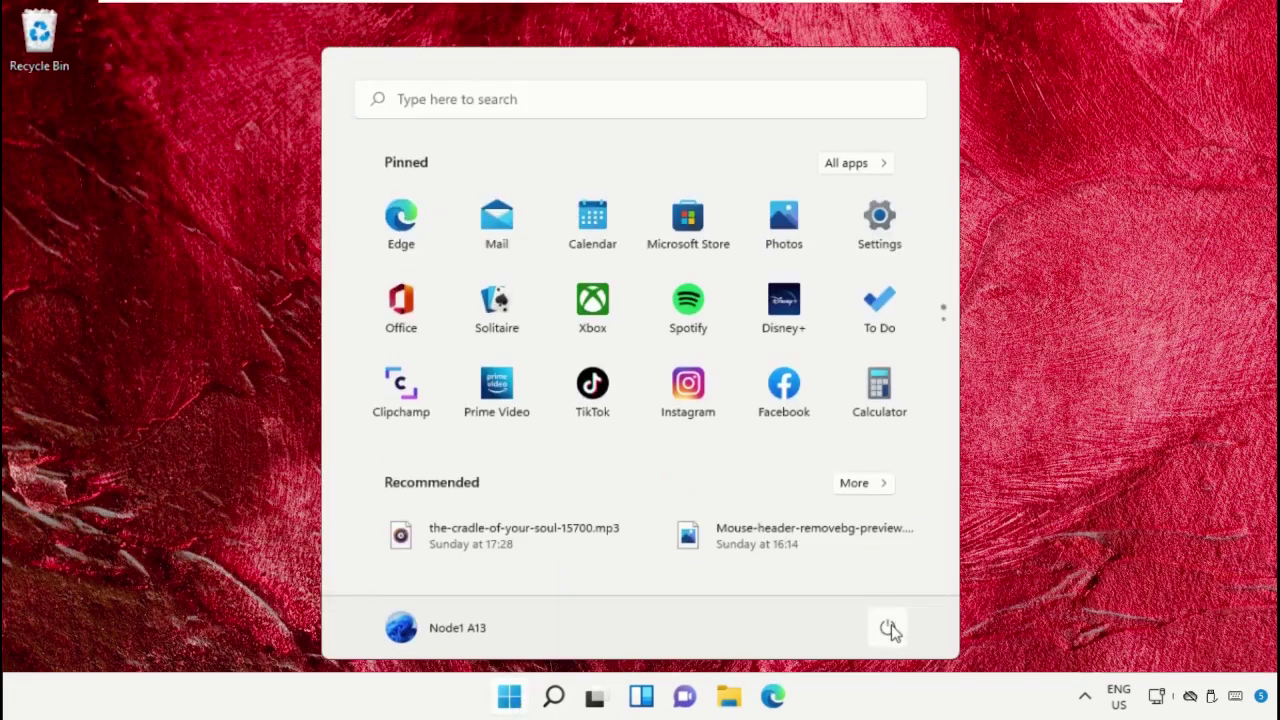